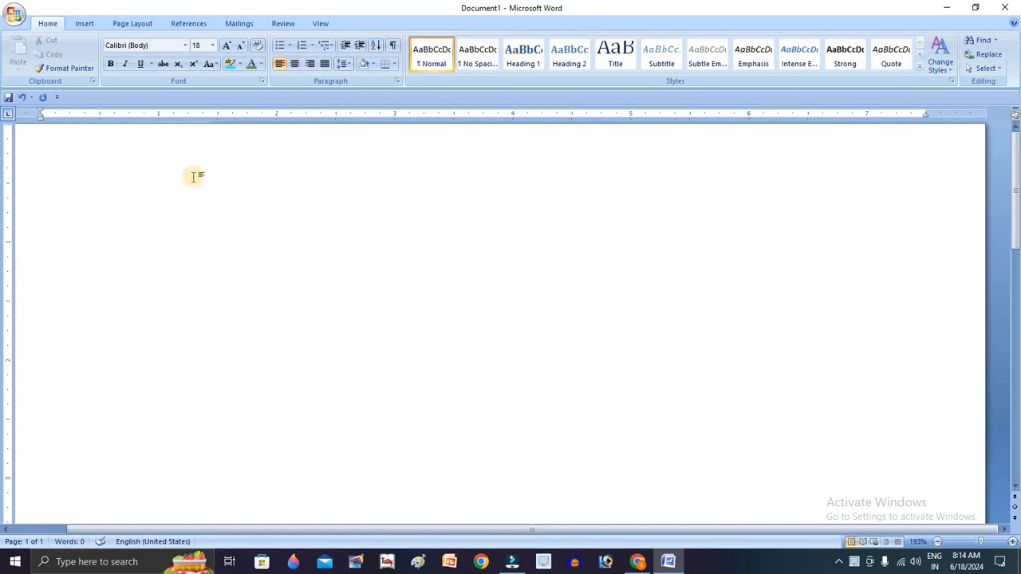
# Reduce the font size to 17 and enter the heading line "Sl No,Name,Class,Sec,Fees".
pyautogui.click(240, 48)
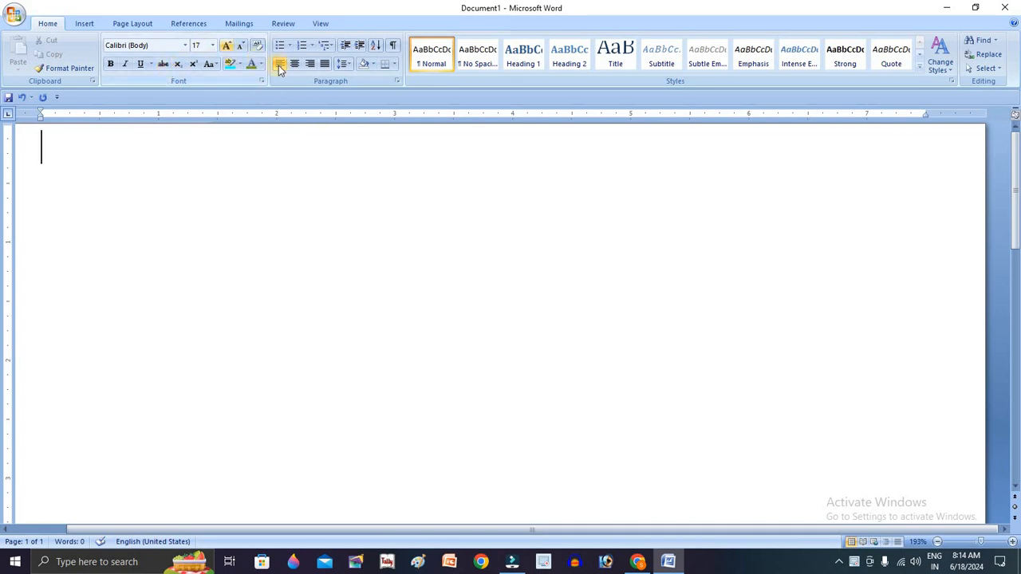
pyautogui.write('S')
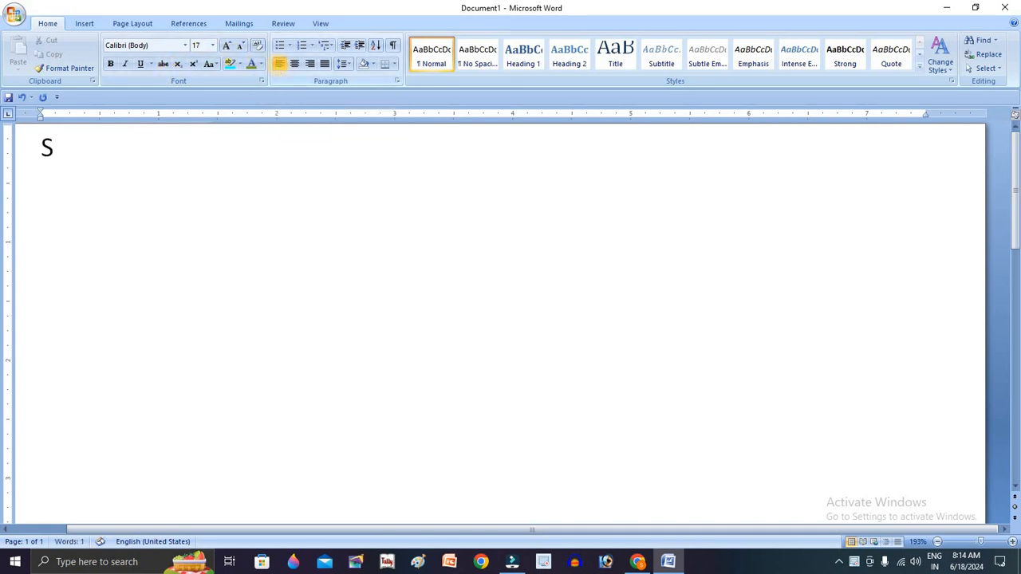
pyautogui.write('l No')
pyautogui.write(',name')
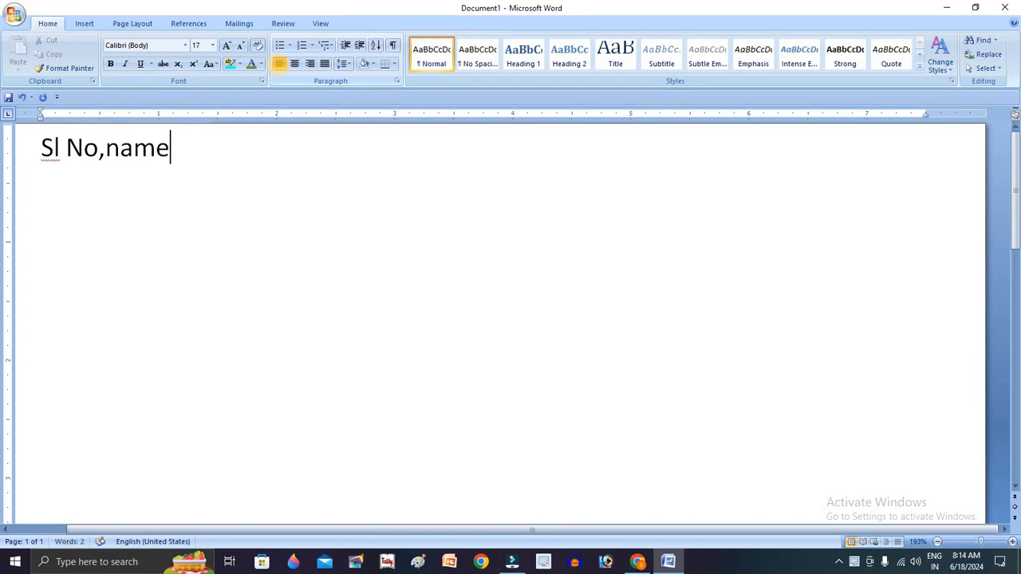
pyautogui.write('Name')
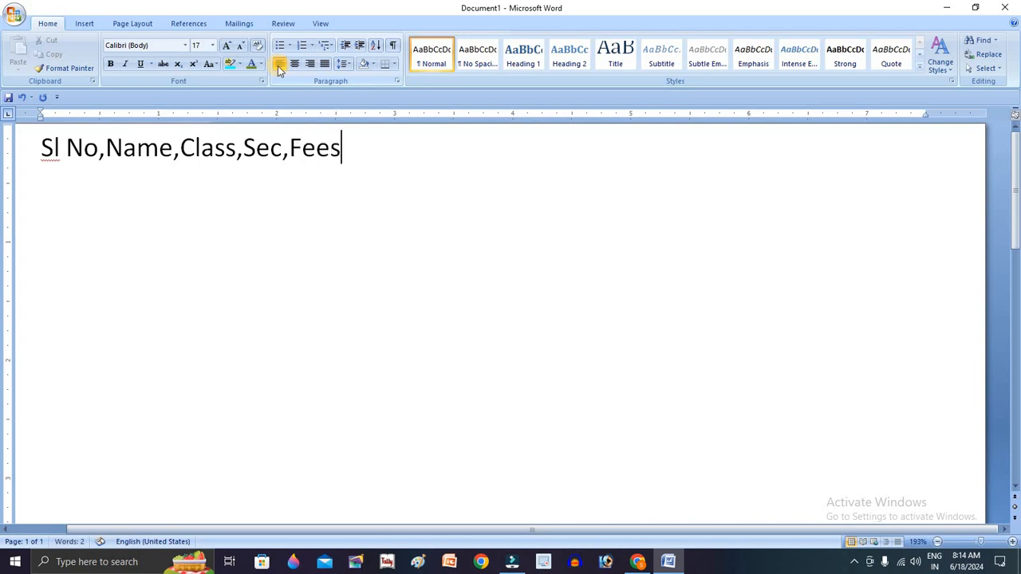
# Add a second line containing only four commas below the heading line, matching its separators.
pyautogui.click(104, 159)
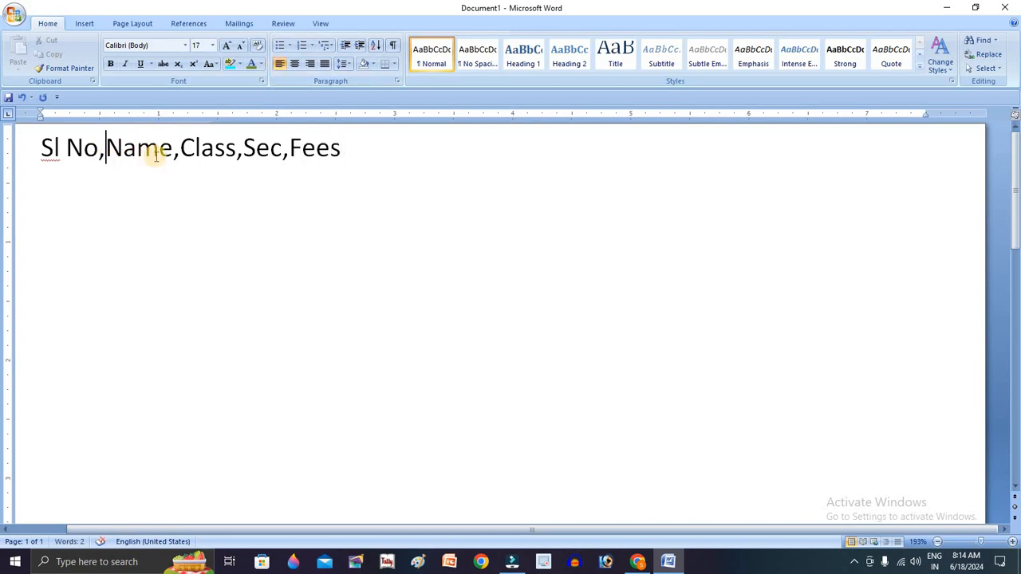
pyautogui.click(182, 159)
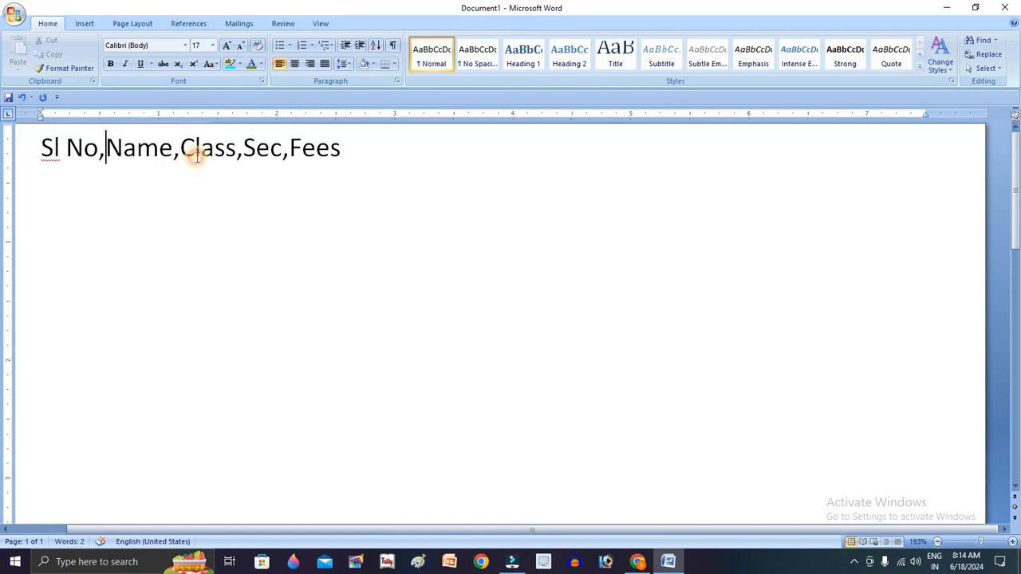
pyautogui.click(242, 152)
pyautogui.click(289, 150)
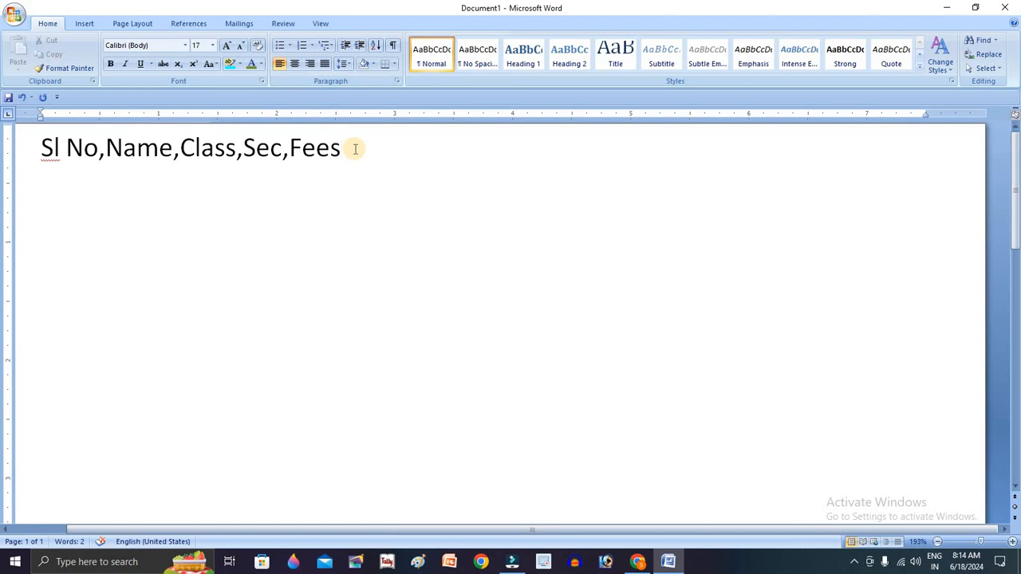
pyautogui.click(355, 149)
pyautogui.click(98, 152)
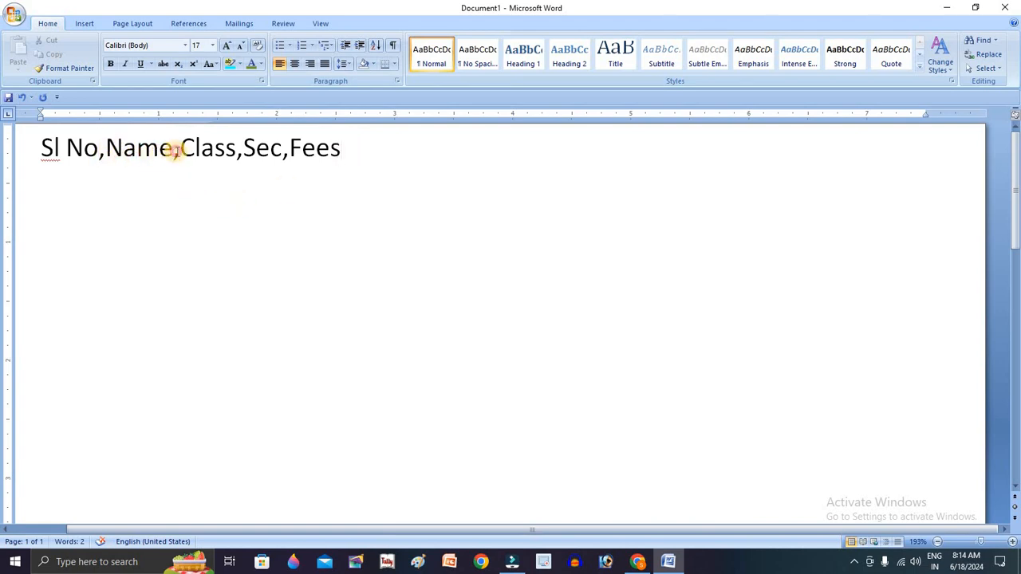
pyautogui.click(175, 152)
pyautogui.click(238, 150)
pyautogui.click(289, 150)
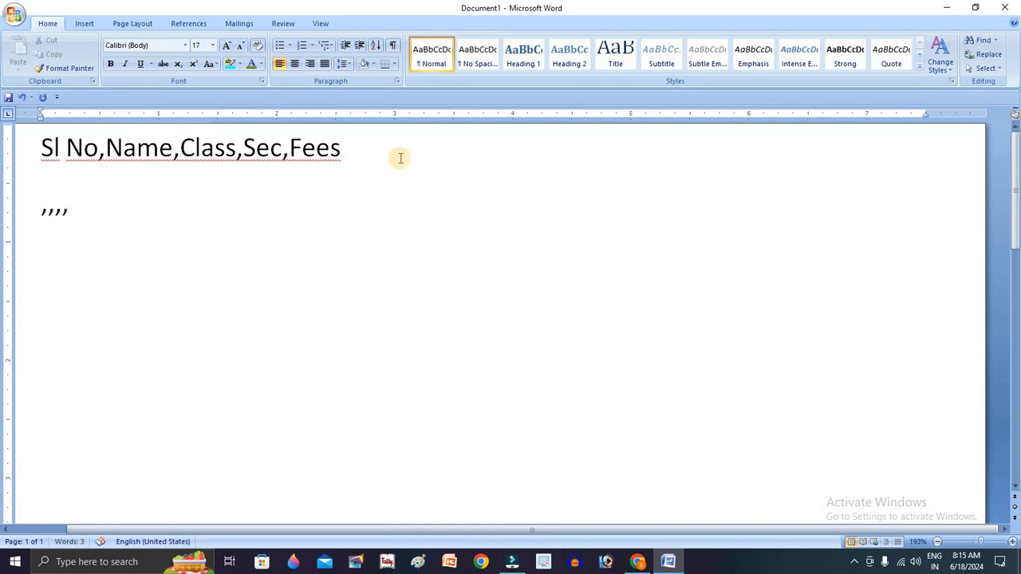
# Convert the heading line and the comma line into a five-column table, separating the text at commas.
pyautogui.click(85, 218)
pyautogui.tripleClick(30, 180)
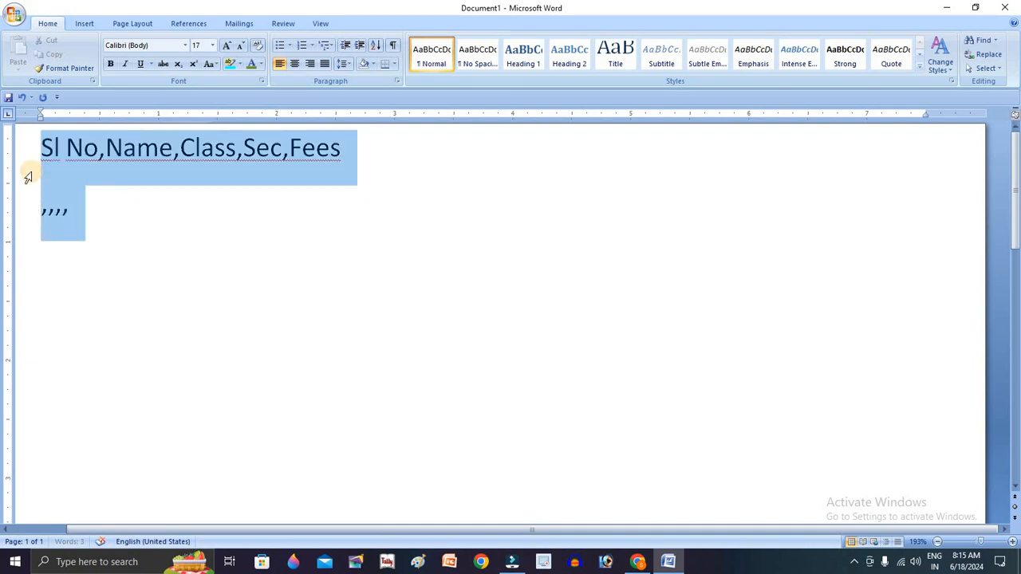
pyautogui.click(84, 23)
pyautogui.click(106, 64)
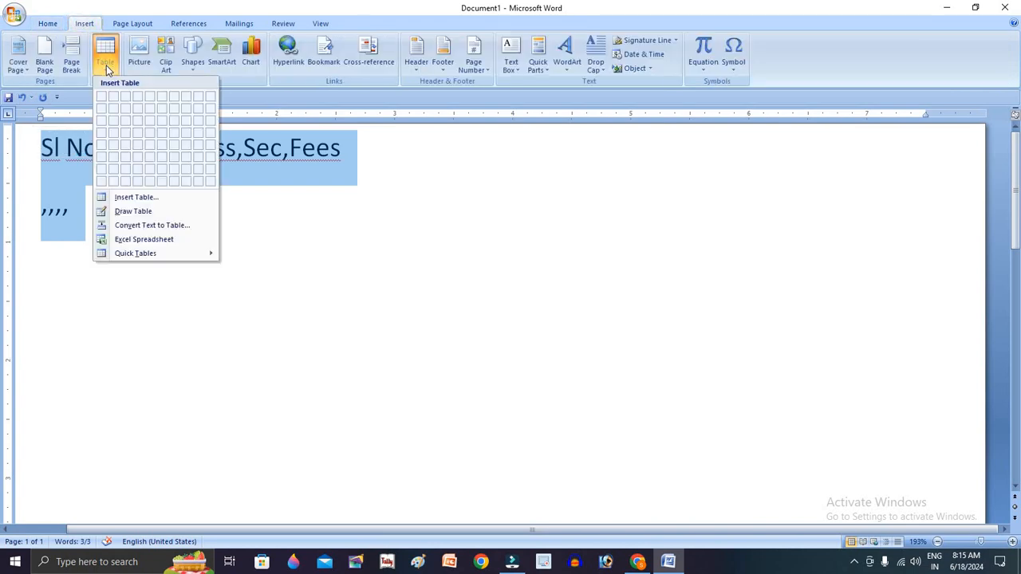
pyautogui.click(171, 224)
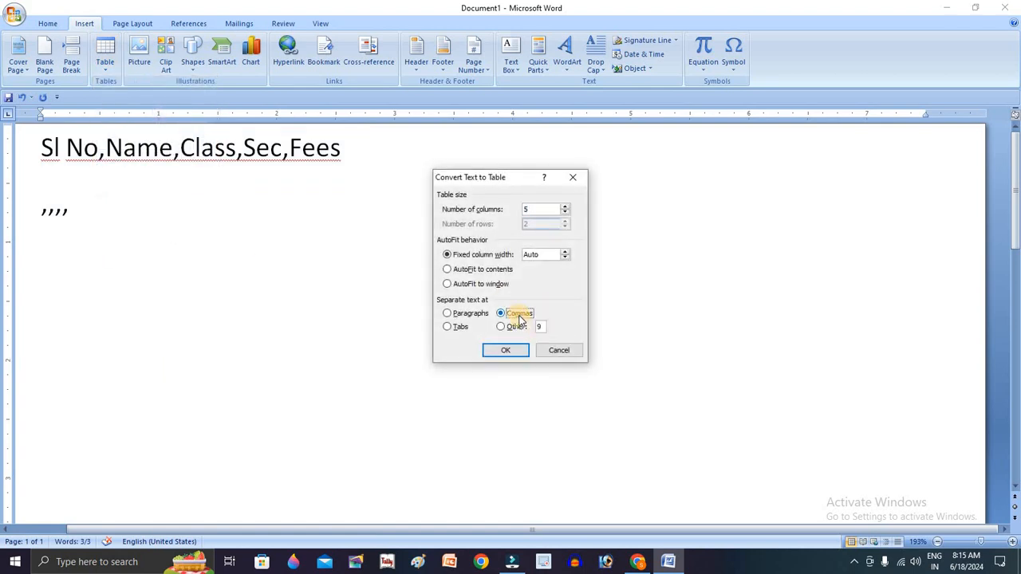
pyautogui.click(512, 352)
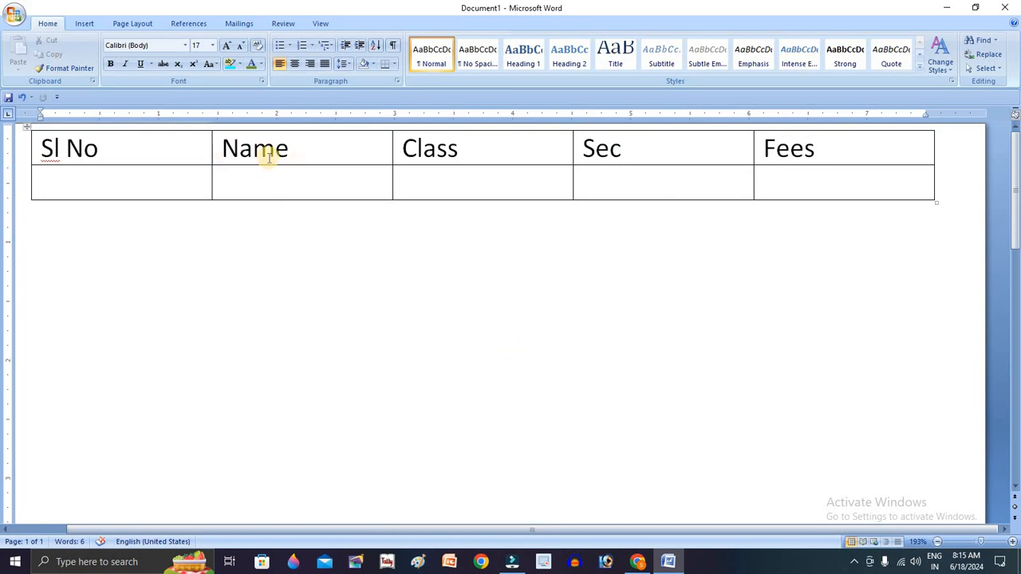
# Set the width of the Sl No column to 0.7".
pyautogui.click(199, 147)
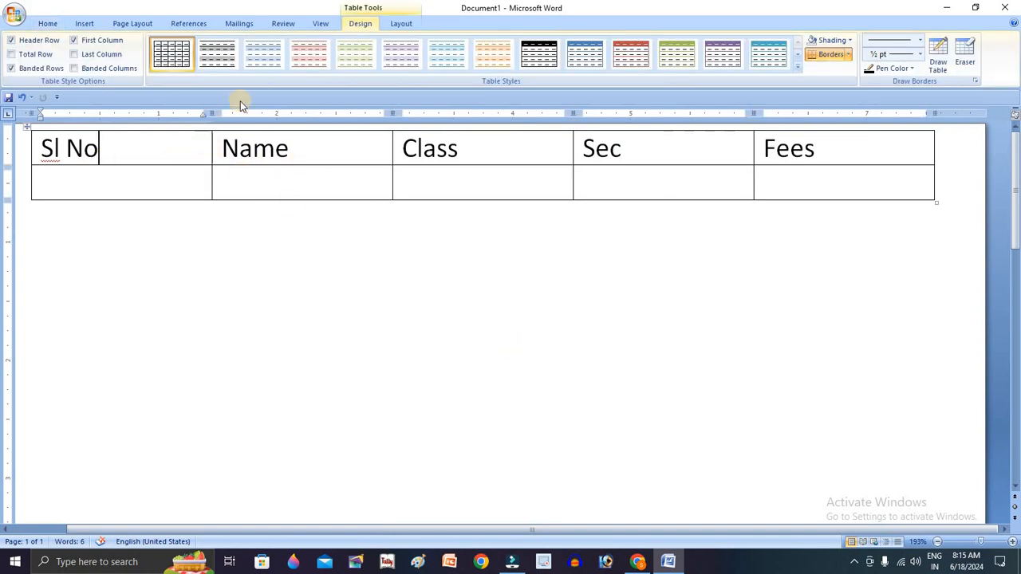
pyautogui.click(397, 24)
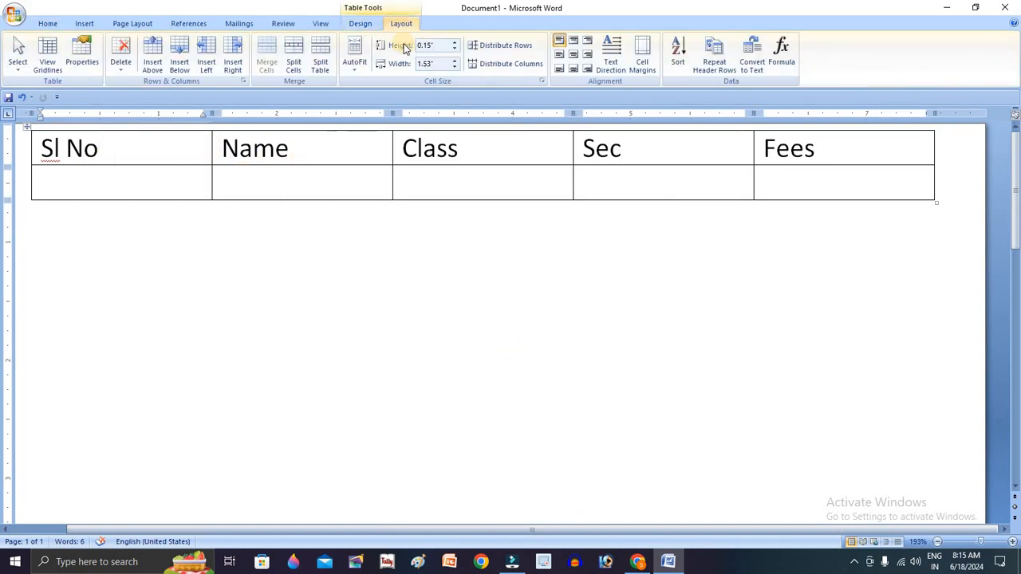
pyautogui.click(456, 66)
pyautogui.click(454, 66)
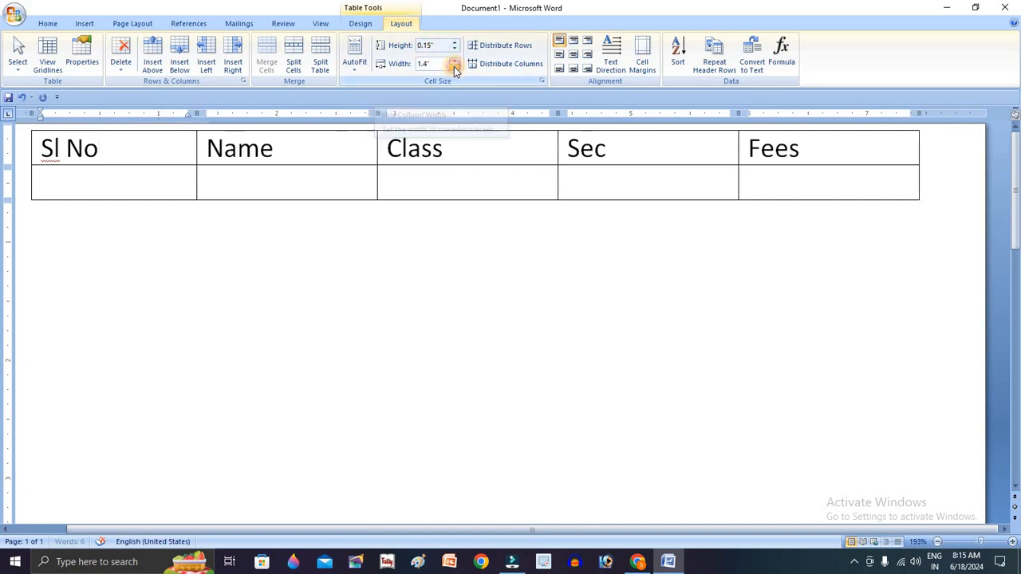
pyautogui.click(454, 67)
pyautogui.click(454, 66)
pyautogui.click(454, 66)
# Set the width of the Name column to 2.3".
pyautogui.click(274, 144)
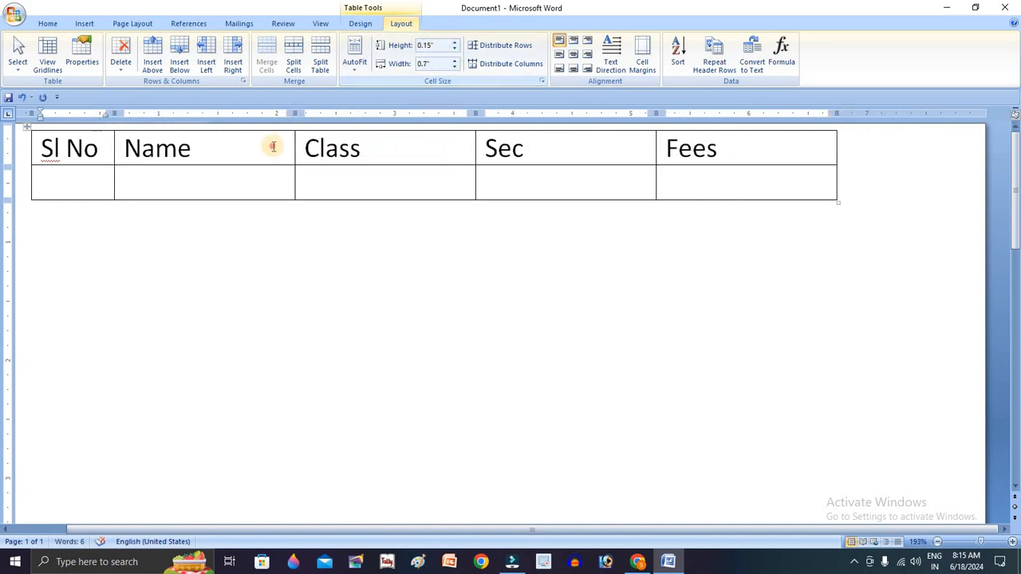
pyautogui.click(456, 61)
pyautogui.click(456, 61)
pyautogui.click(456, 62)
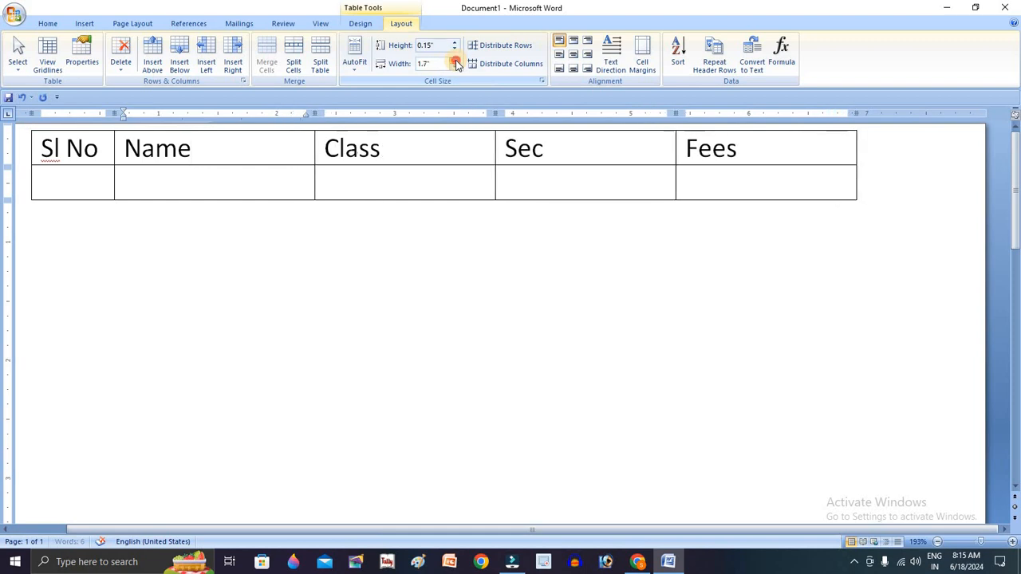
pyautogui.click(455, 61)
pyautogui.click(456, 61)
pyautogui.click(456, 62)
pyautogui.click(455, 62)
pyautogui.click(455, 61)
# Set the width of the Class column to 0.7".
pyautogui.click(519, 142)
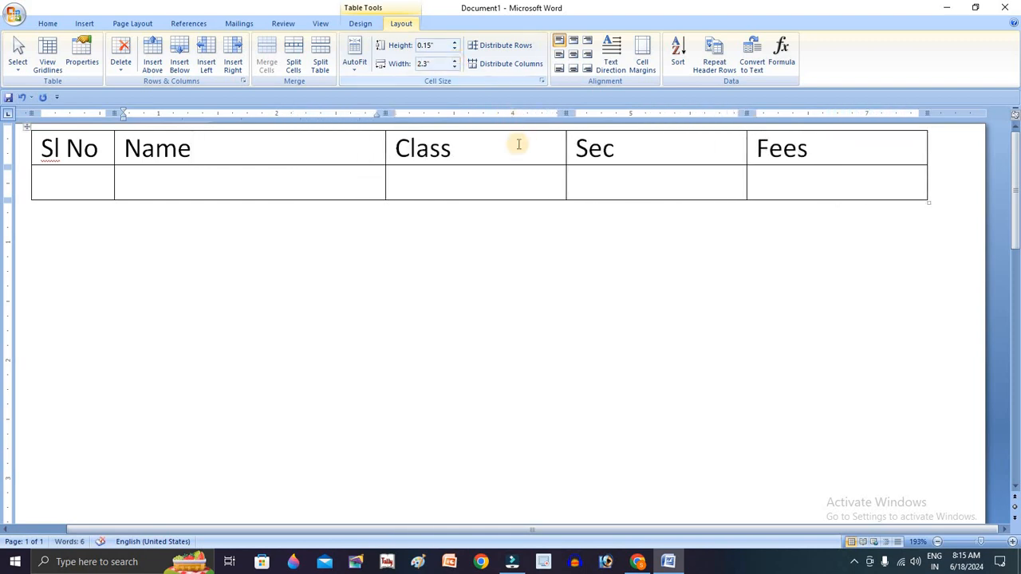
pyautogui.click(454, 68)
pyautogui.click(454, 69)
pyautogui.click(454, 68)
pyautogui.click(454, 68)
pyautogui.click(454, 69)
pyautogui.click(454, 68)
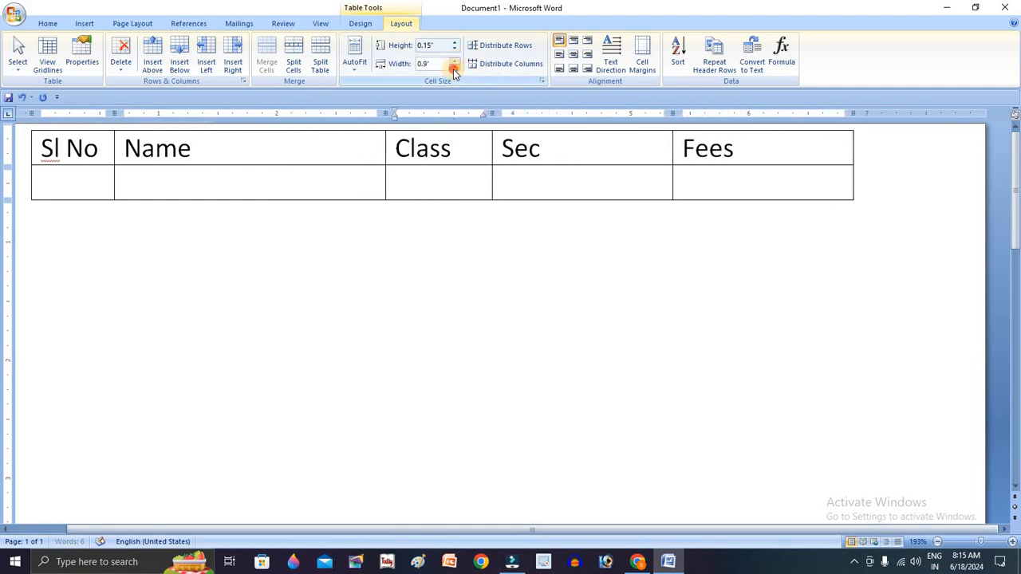
pyautogui.click(454, 68)
pyautogui.click(454, 69)
# Set the width of the Sec column to 0.6".
pyautogui.click(531, 151)
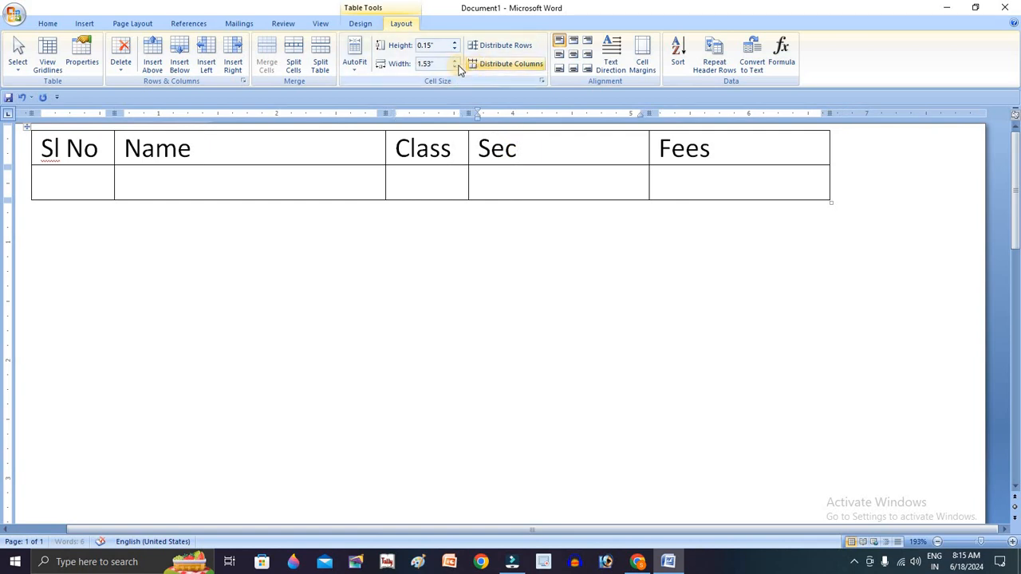
pyautogui.click(454, 69)
pyautogui.click(454, 68)
pyautogui.click(454, 69)
pyautogui.click(454, 69)
pyautogui.click(454, 68)
pyautogui.click(454, 69)
pyautogui.click(454, 69)
pyautogui.click(453, 68)
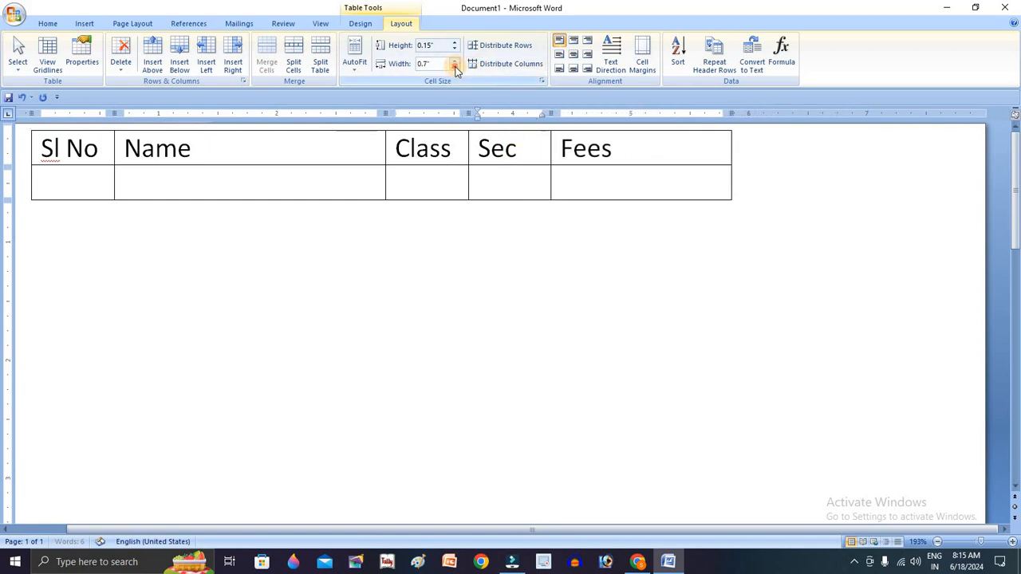
pyautogui.click(454, 69)
# Set the width of the Fees column to 1.8".
pyautogui.click(642, 170)
pyautogui.click(637, 157)
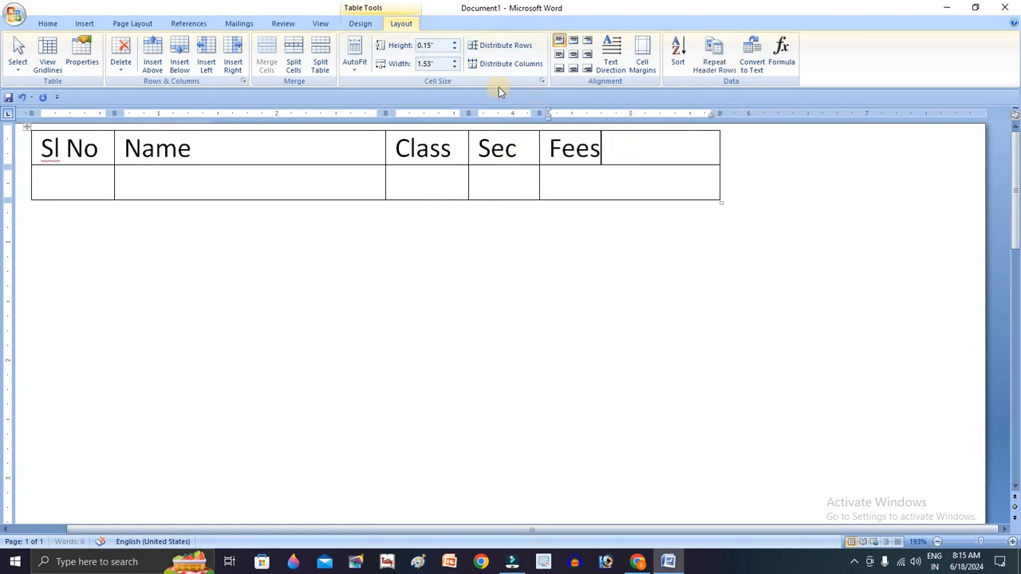
pyautogui.click(455, 67)
pyautogui.click(454, 67)
pyautogui.click(455, 67)
pyautogui.click(455, 67)
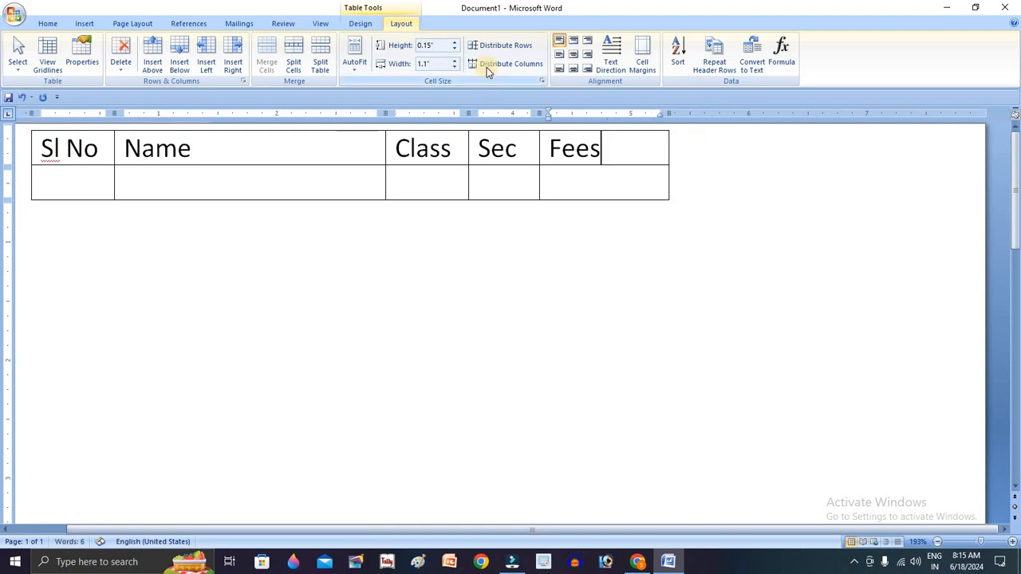
pyautogui.click(454, 62)
pyautogui.click(454, 62)
pyautogui.click(454, 62)
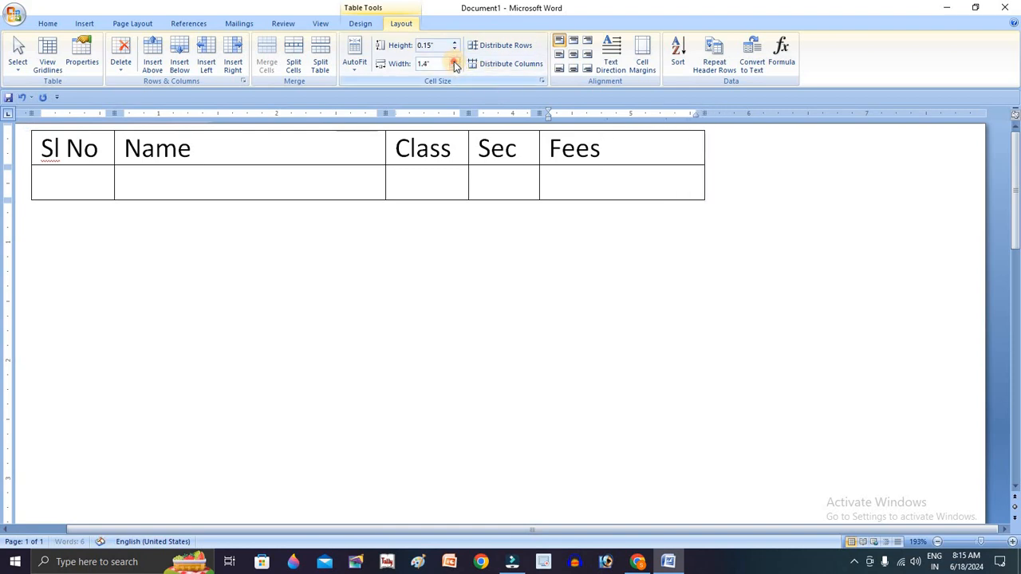
pyautogui.click(454, 61)
pyautogui.click(454, 61)
pyautogui.click(454, 62)
pyautogui.click(454, 61)
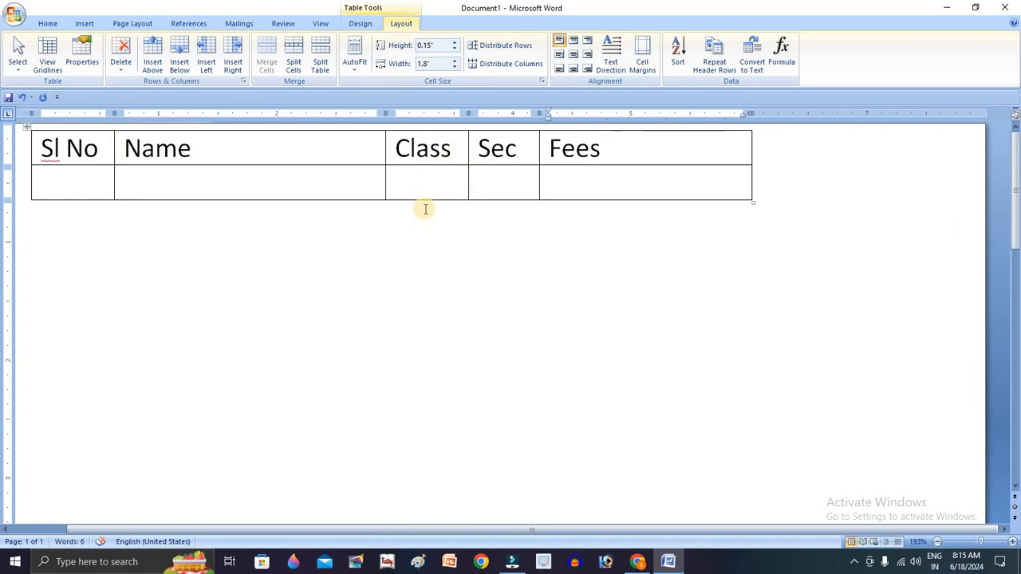
# Open keyboard.jpg from the desktop to view the Tab key's position, and return to the Word document.
pyautogui.click(949, 8)
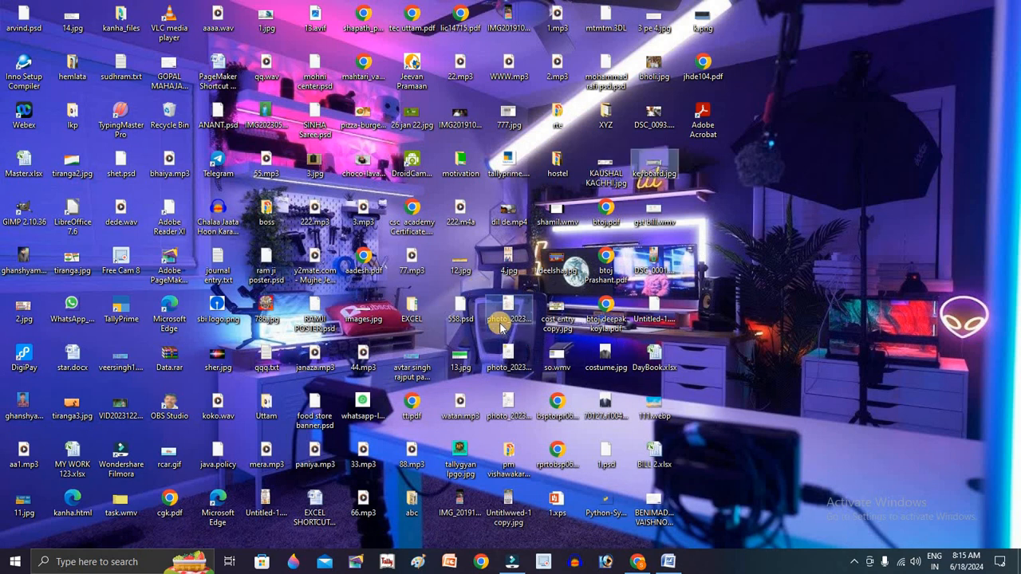
pyautogui.doubleClick(654, 162)
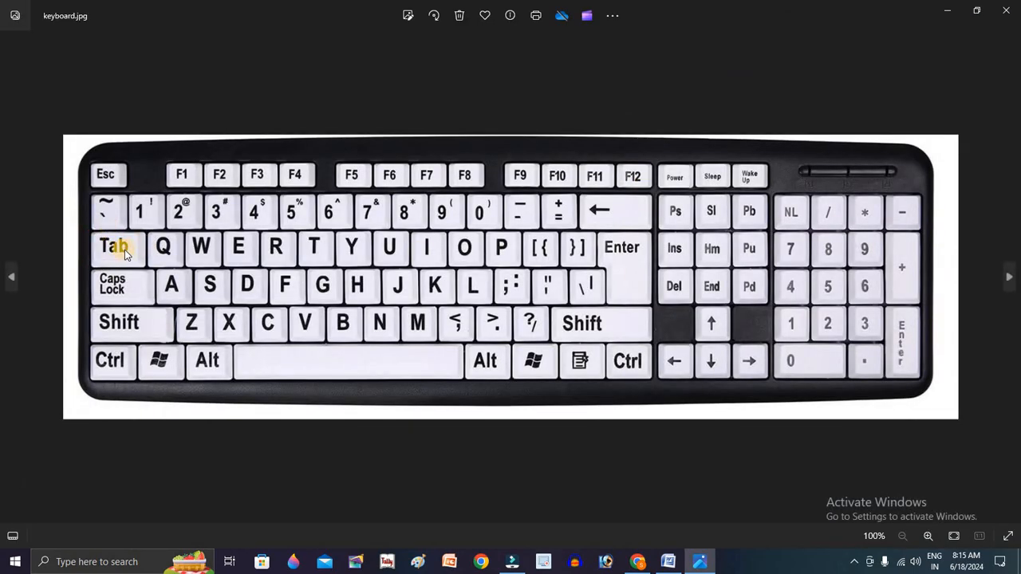
pyautogui.hotkey('alt', 'Tab')
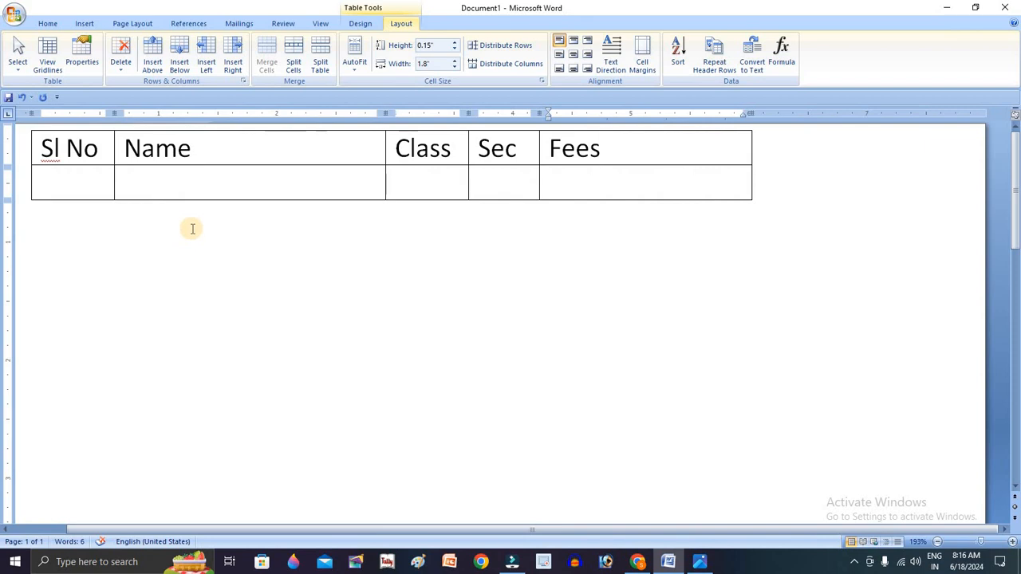
# Add seven blank rows at the end of the table by advancing through its cells.
pyautogui.press('Tab')
pyautogui.press('Tab')
pyautogui.press('Tab')
pyautogui.press('Tab')
pyautogui.press('Tab')
pyautogui.press('Tab')
pyautogui.press('Tab')
pyautogui.press('Tab')
pyautogui.press('Tab')
pyautogui.press('Tab')
pyautogui.press('Tab')
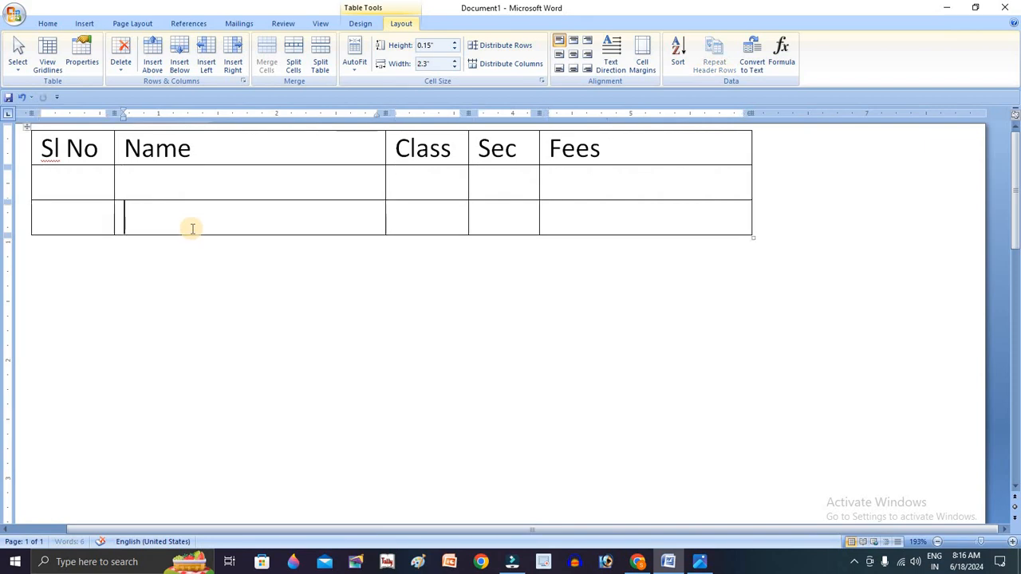
pyautogui.press('Tab')
pyautogui.press('Tab')
pyautogui.press('Tab')
pyautogui.press('Tab')
pyautogui.press('Tab')
pyautogui.press('Tab')
pyautogui.press('Tab')
pyautogui.press('Tab')
pyautogui.press('Tab')
pyautogui.press('Tab')
pyautogui.press('Tab')
pyautogui.press('Tab')
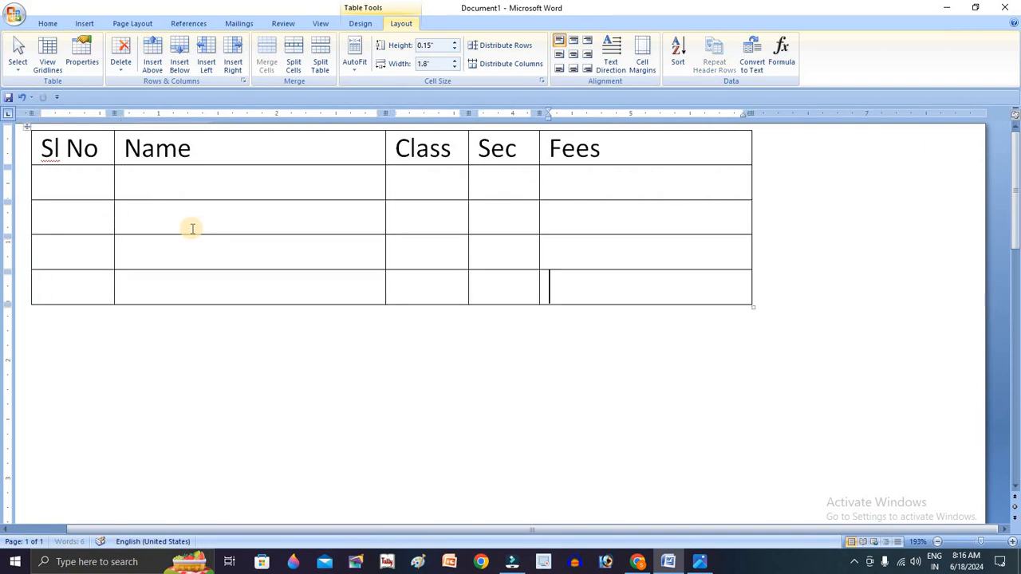
pyautogui.press('Tab')
pyautogui.press('Tab')
pyautogui.press('Tab')
pyautogui.press('Tab')
pyautogui.press('Tab')
pyautogui.press('Tab')
pyautogui.press('Tab')
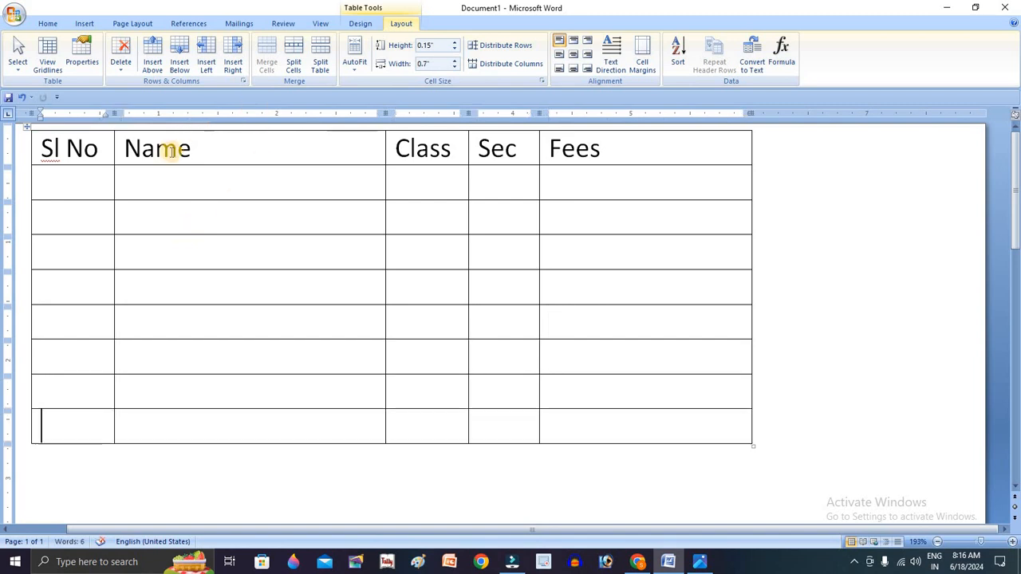
# Apply the built-in red banded table style with a dark red first column to the table.
pyautogui.click(349, 183)
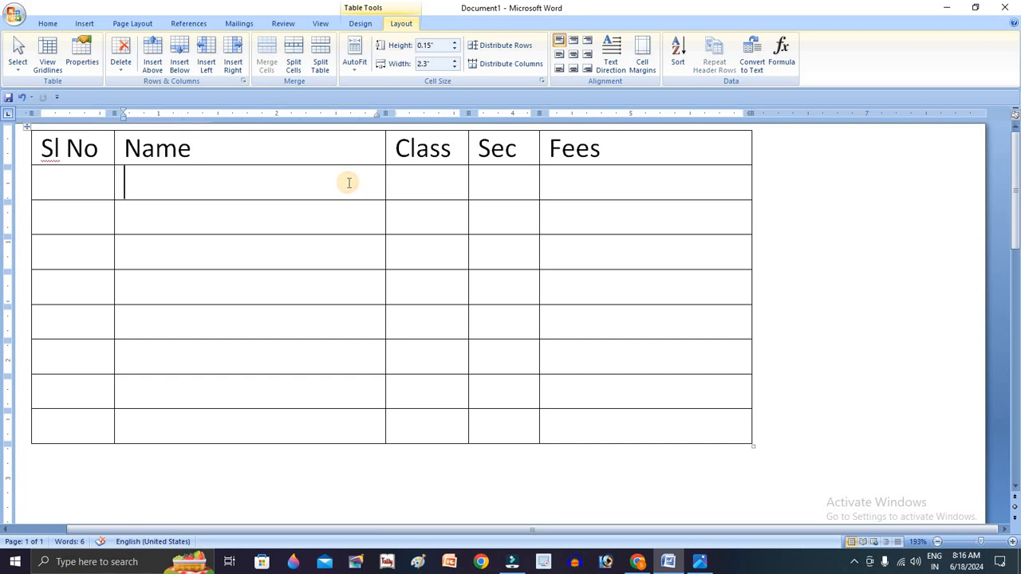
pyautogui.click(359, 24)
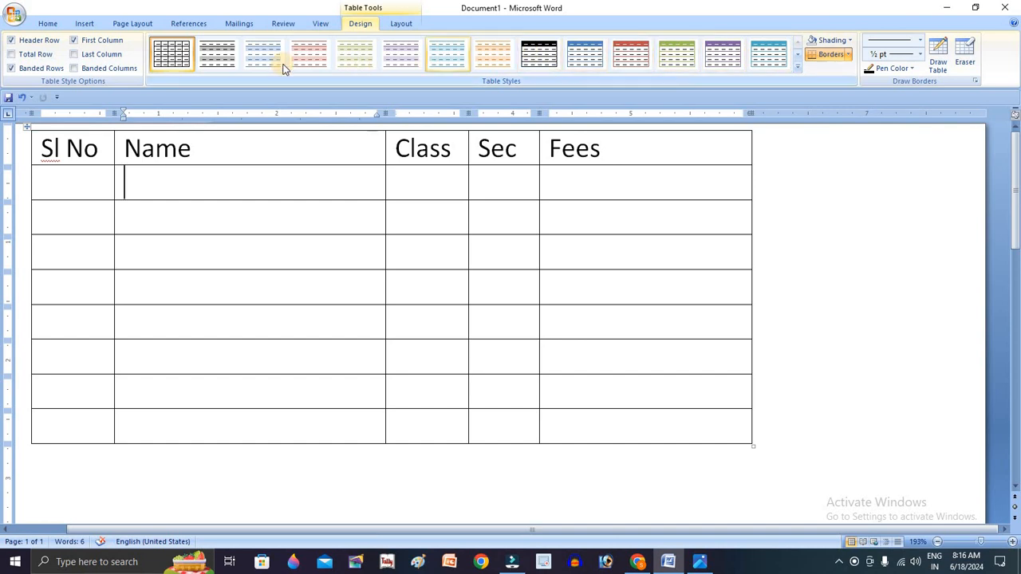
pyautogui.click(797, 67)
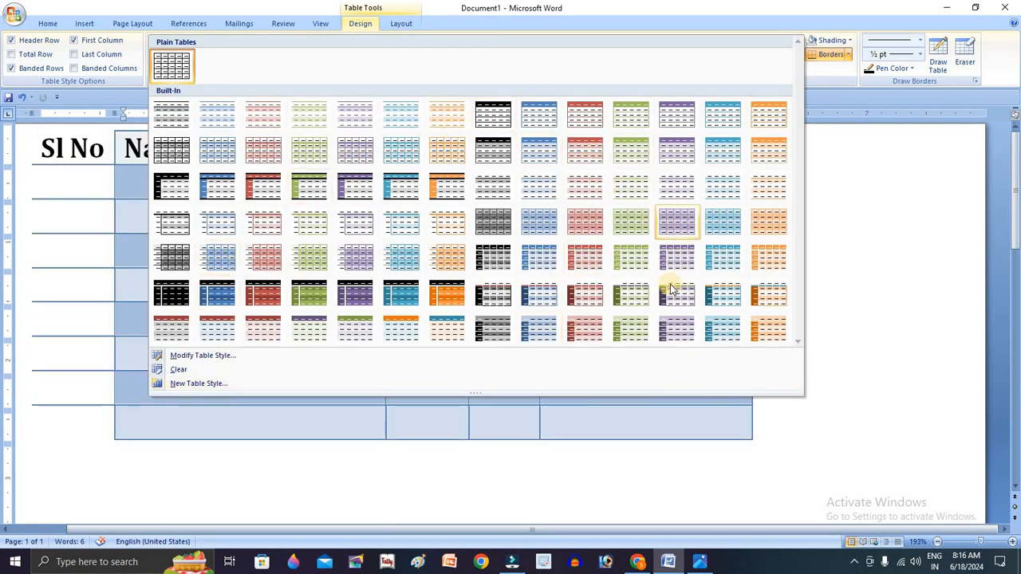
pyautogui.click(587, 331)
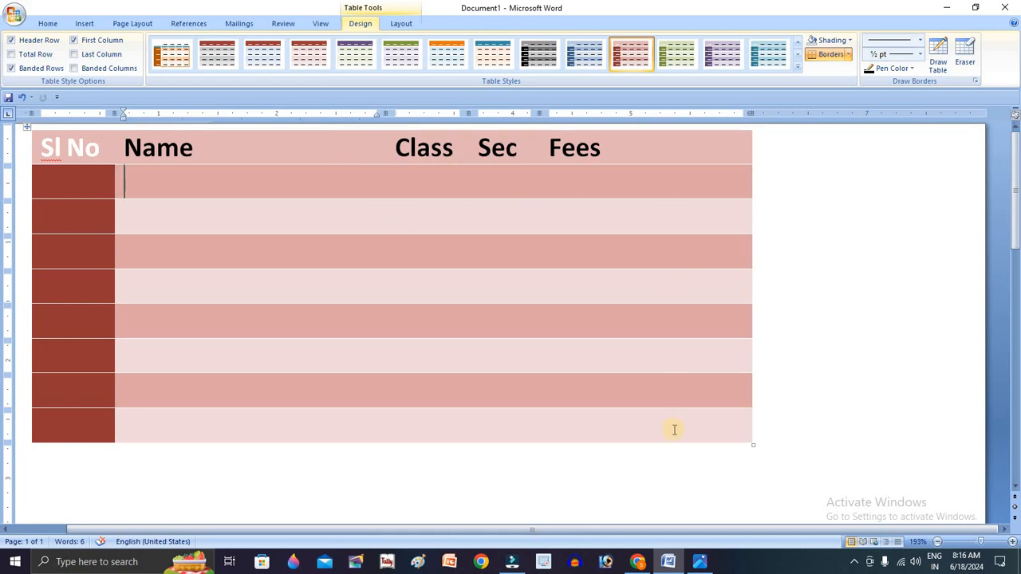
pyautogui.click(482, 185)
pyautogui.click(470, 219)
pyautogui.click(194, 211)
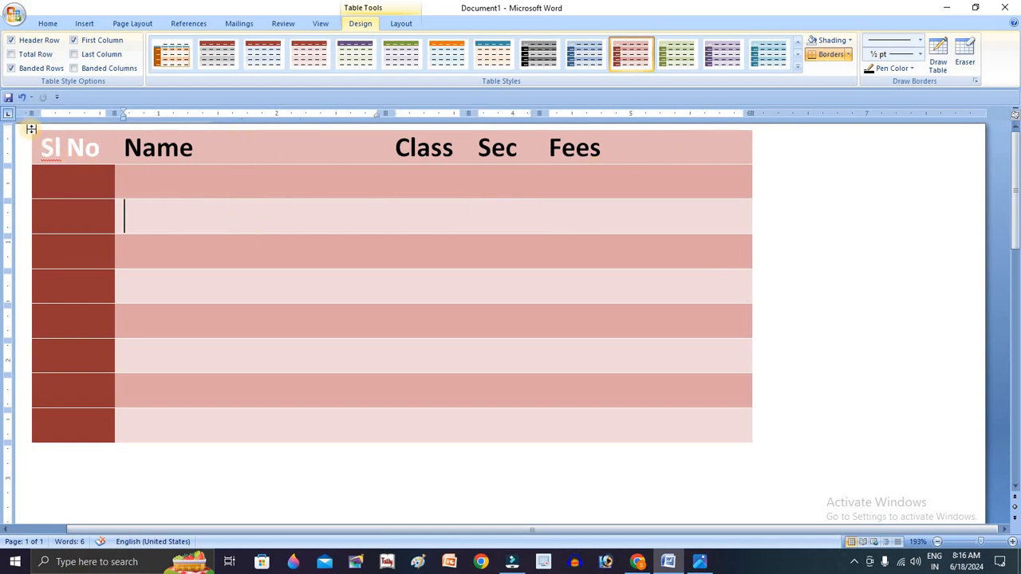
# Select the whole table and apply All Borders to it.
pyautogui.click(32, 127)
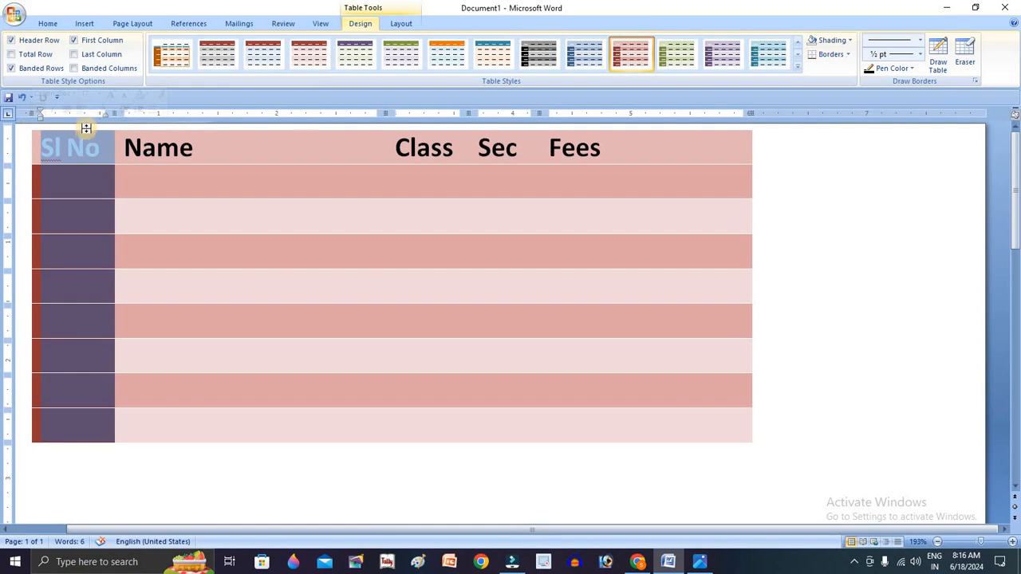
pyautogui.click(28, 128)
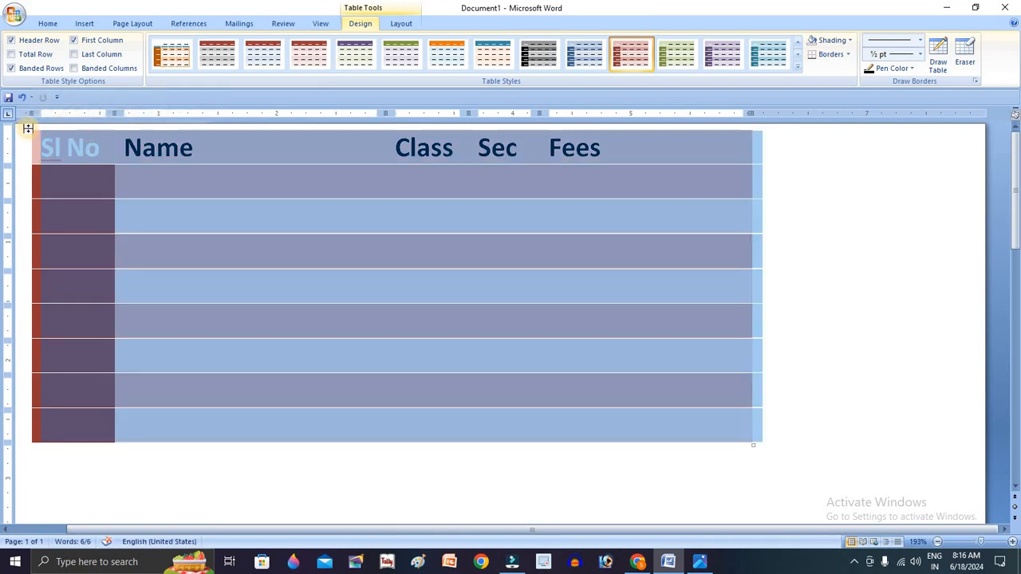
pyautogui.click(50, 24)
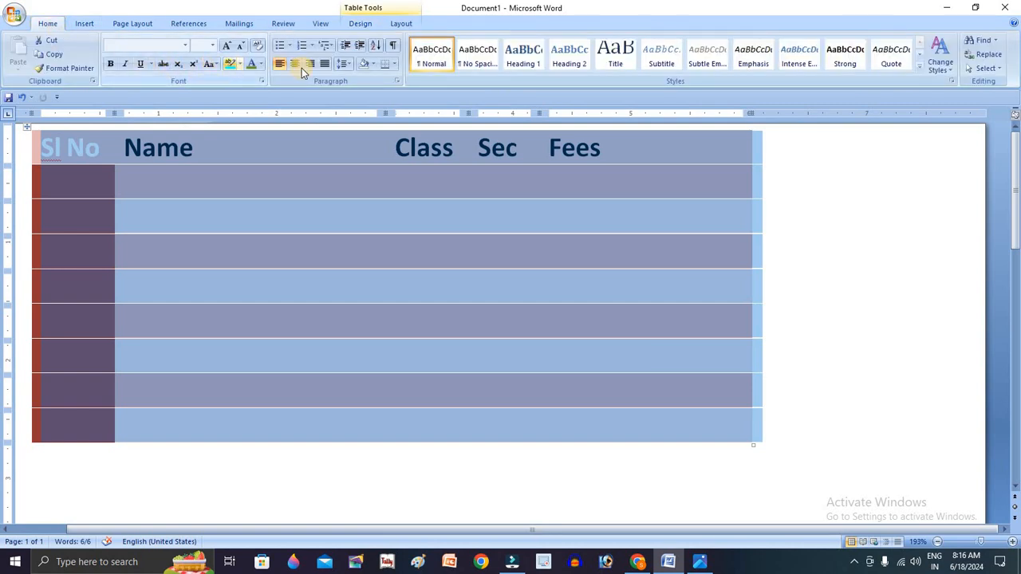
pyautogui.click(396, 65)
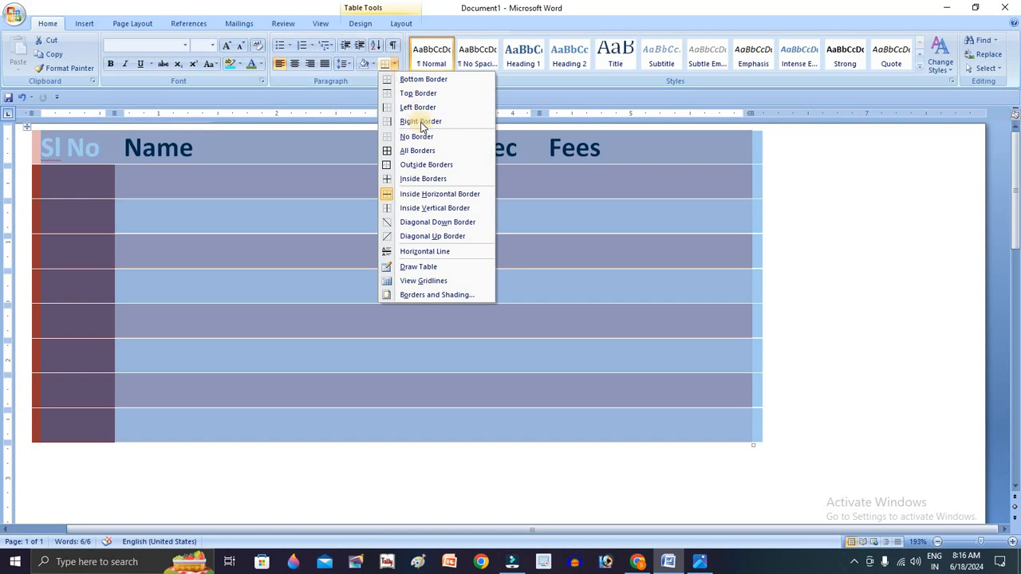
pyautogui.click(434, 150)
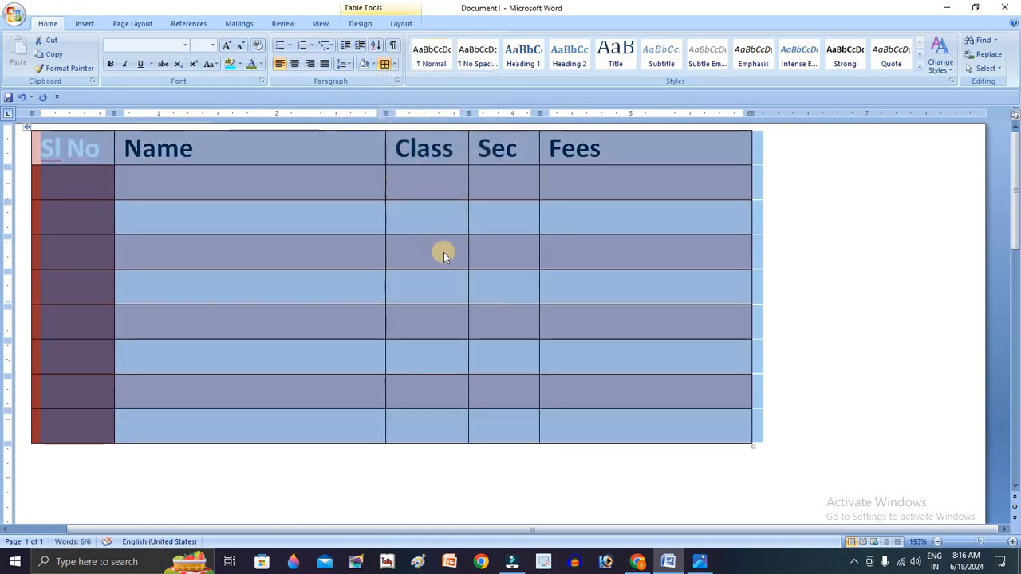
pyautogui.click(470, 278)
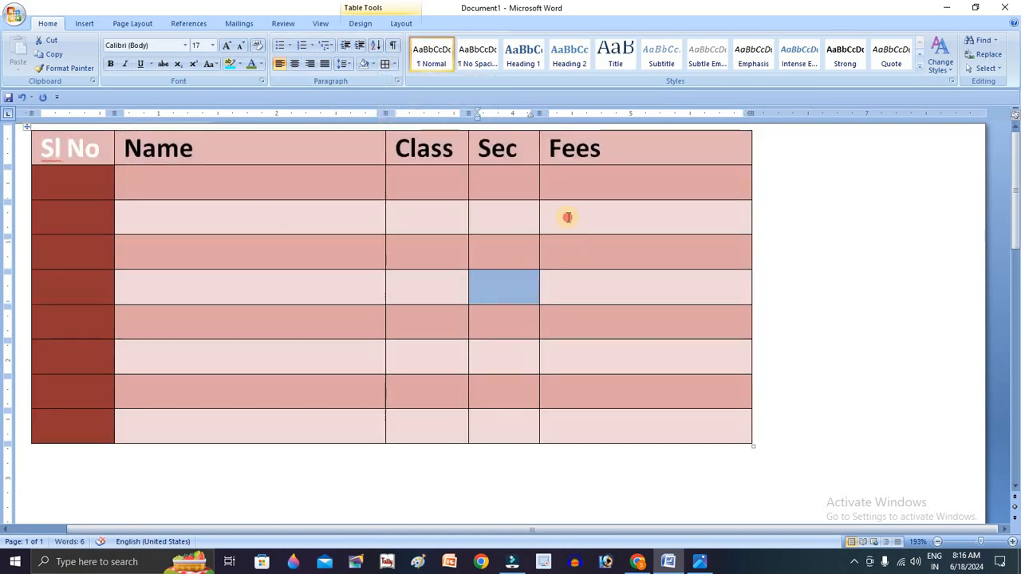
pyautogui.click(565, 216)
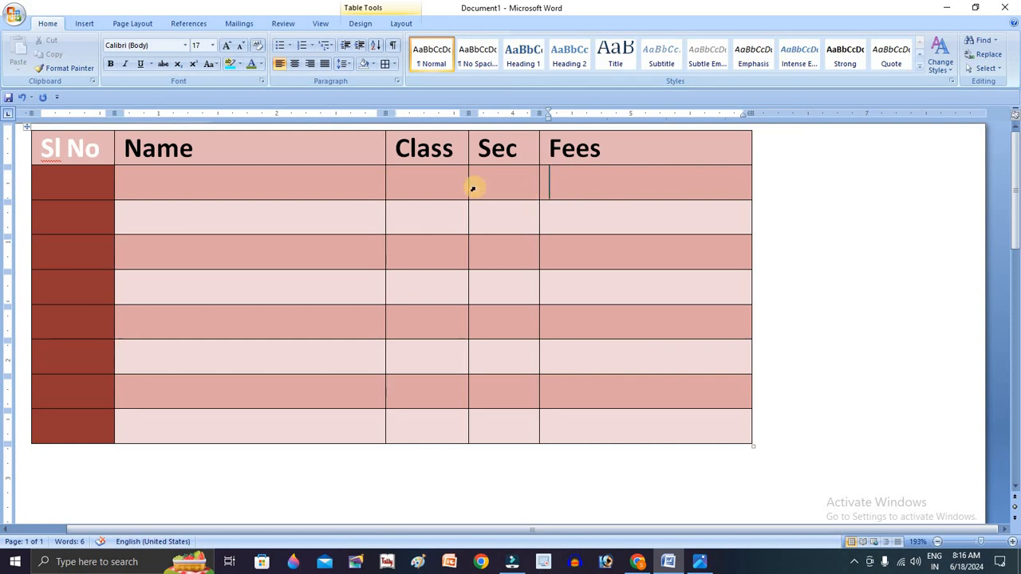
# Change the colour of all borders in the whole table to red.
pyautogui.click(26, 127)
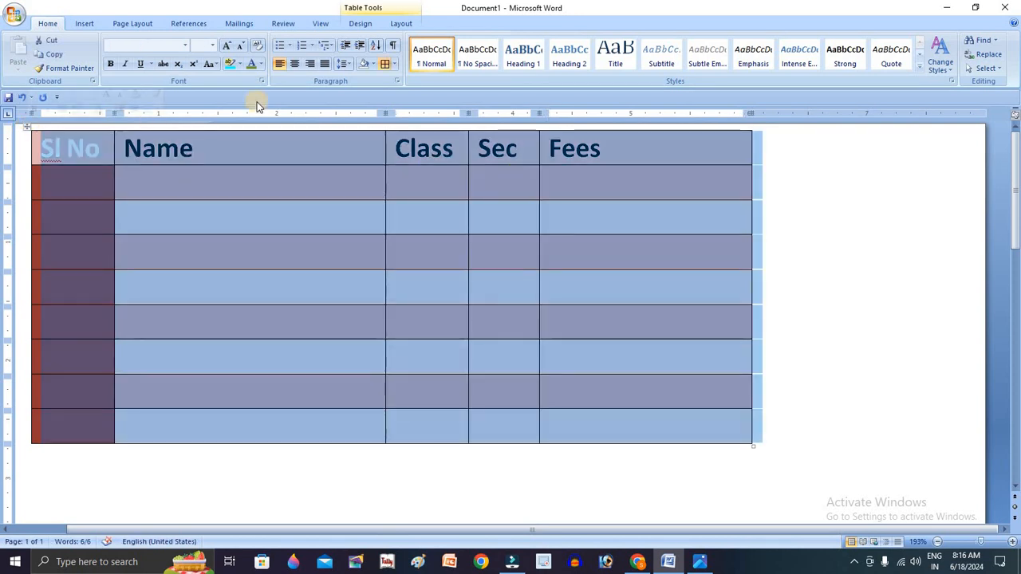
pyautogui.click(394, 63)
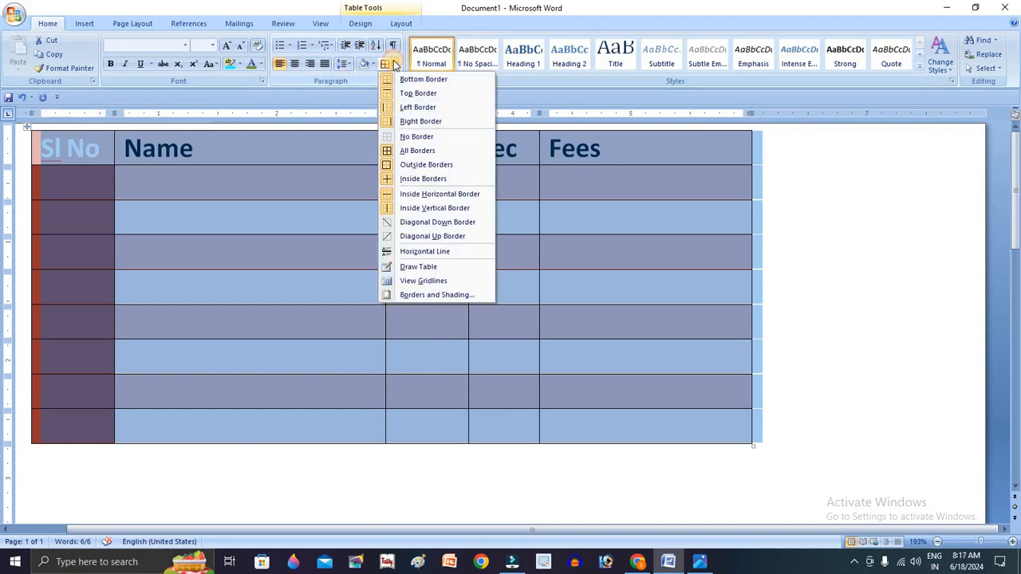
pyautogui.click(449, 296)
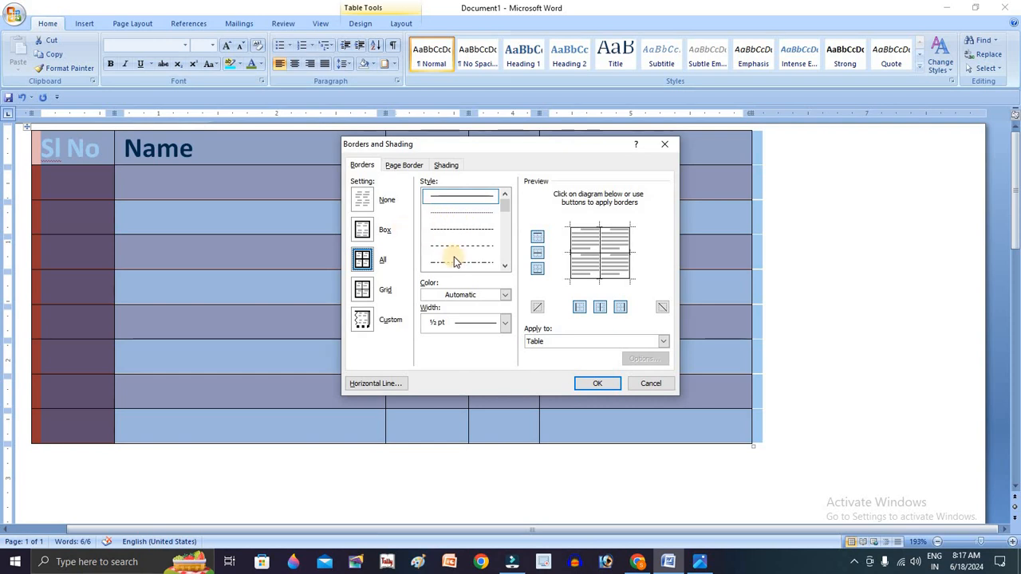
pyautogui.click(482, 297)
pyautogui.click(437, 404)
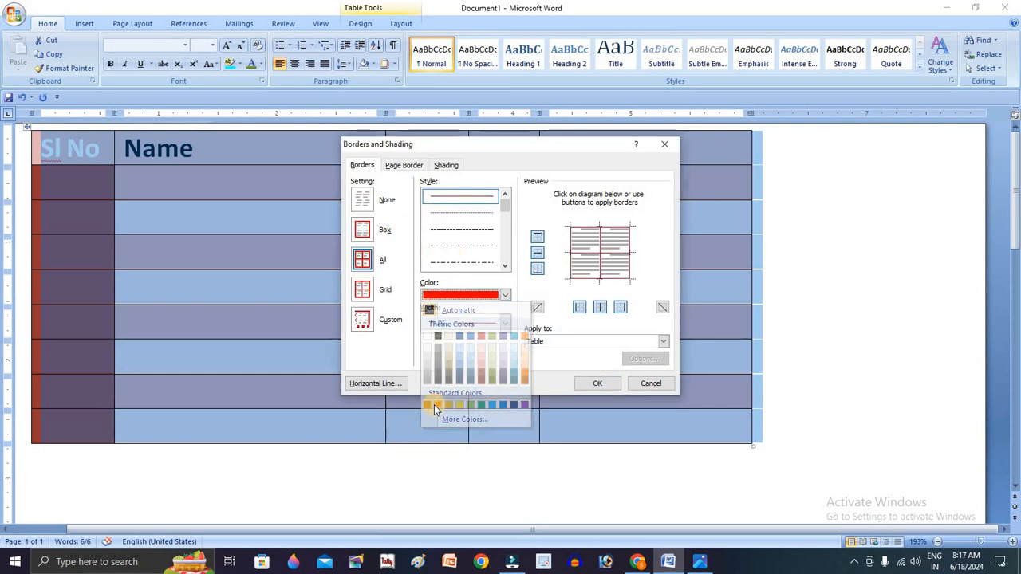
pyautogui.click(592, 383)
pyautogui.click(438, 228)
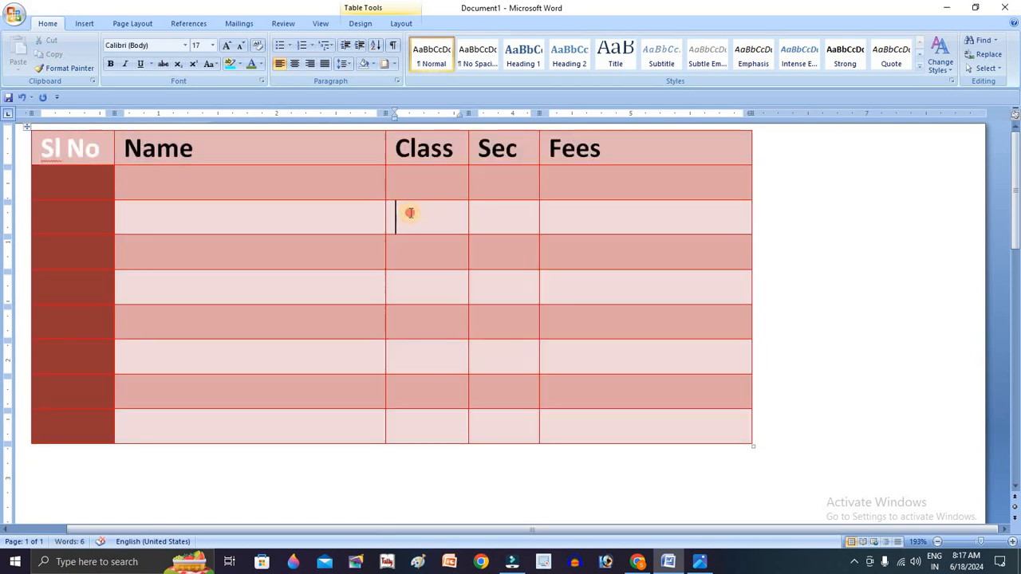
pyautogui.click(348, 208)
pyautogui.click(511, 219)
pyautogui.click(568, 221)
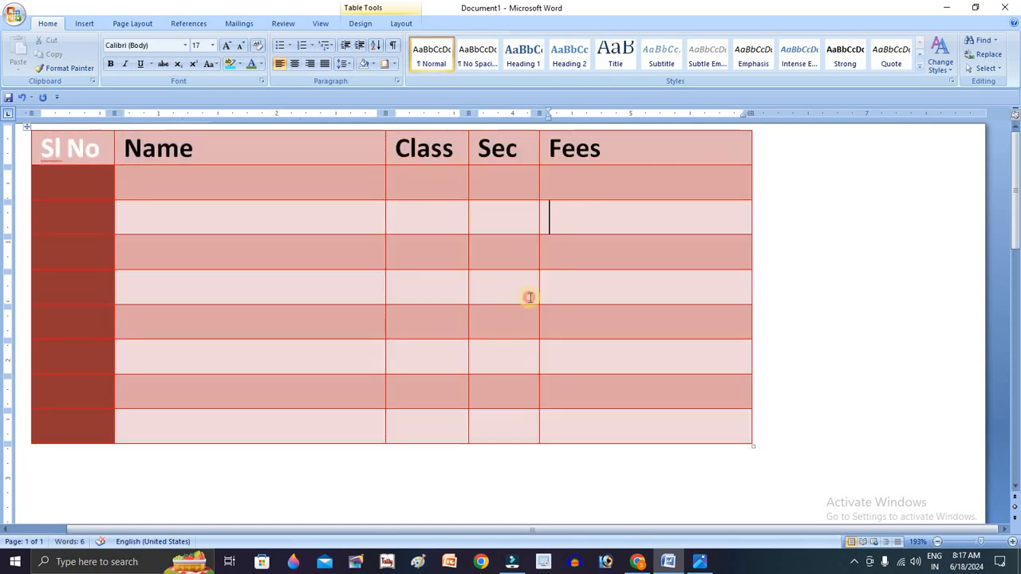
pyautogui.click(507, 317)
pyautogui.click(349, 390)
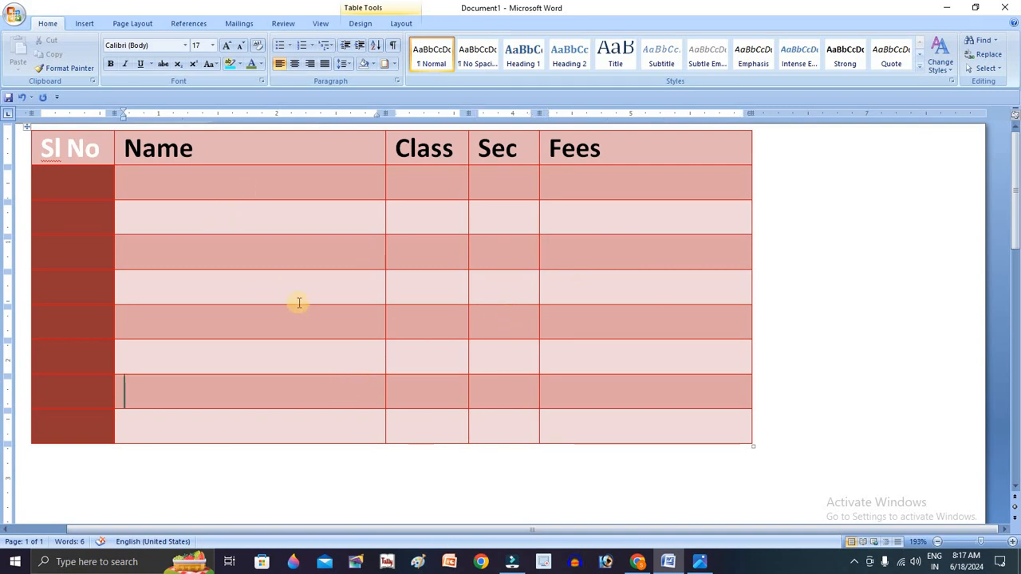
pyautogui.click(612, 173)
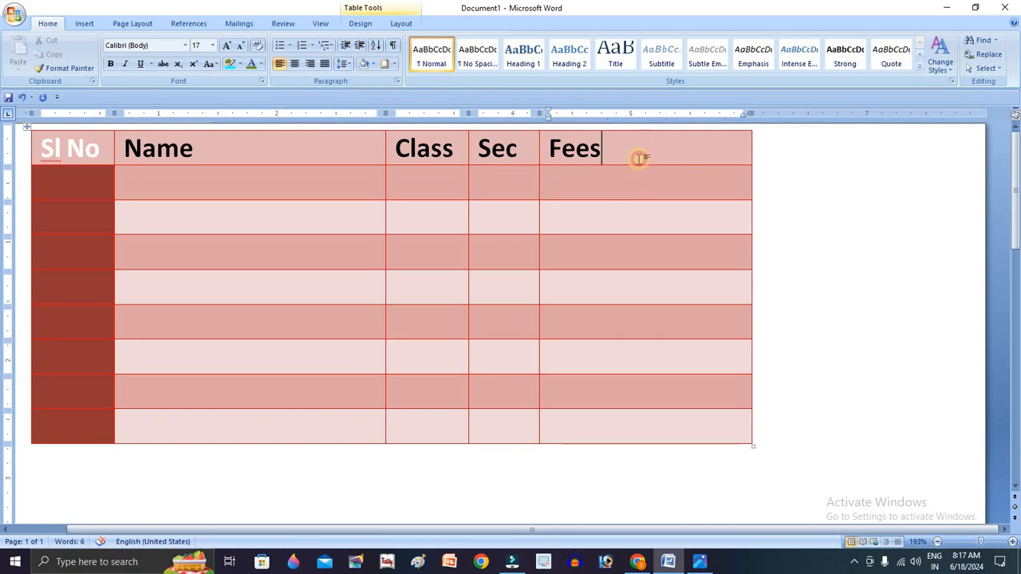
pyautogui.click(638, 150)
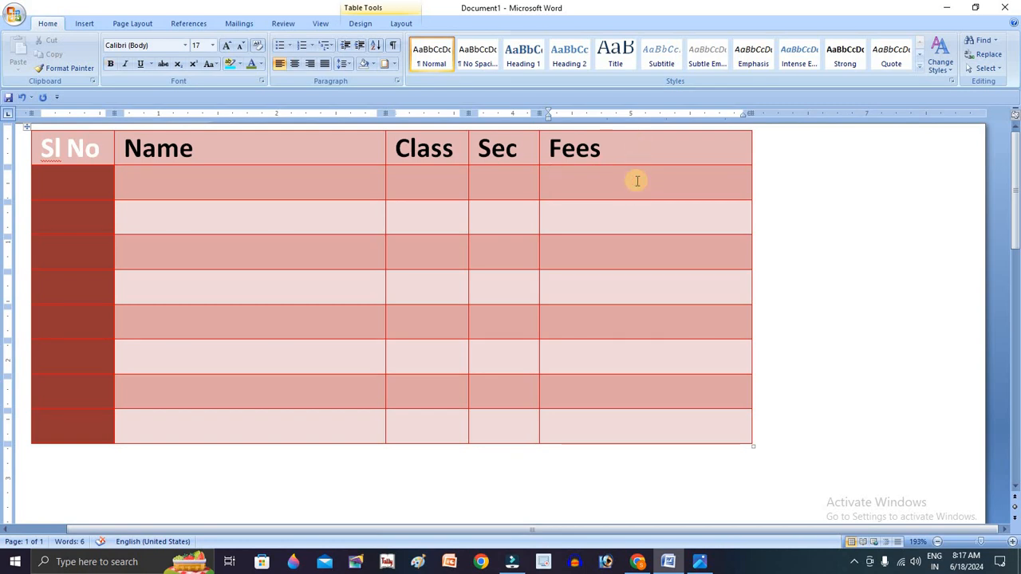
pyautogui.click(623, 173)
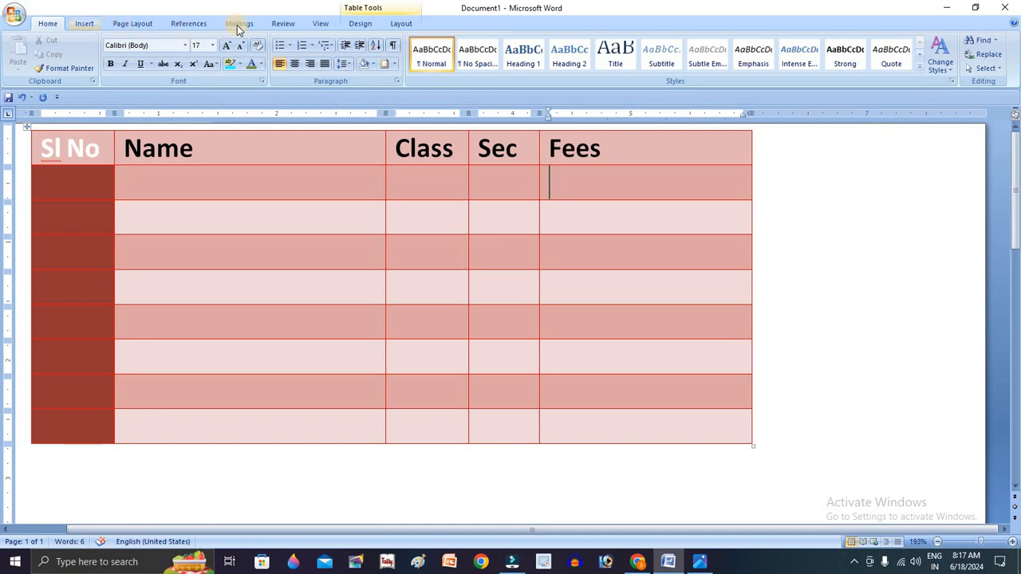
# Draw a vertical line through the middle of the Fees column, from the header to the last row, splitting it into two columns.
pyautogui.click(403, 24)
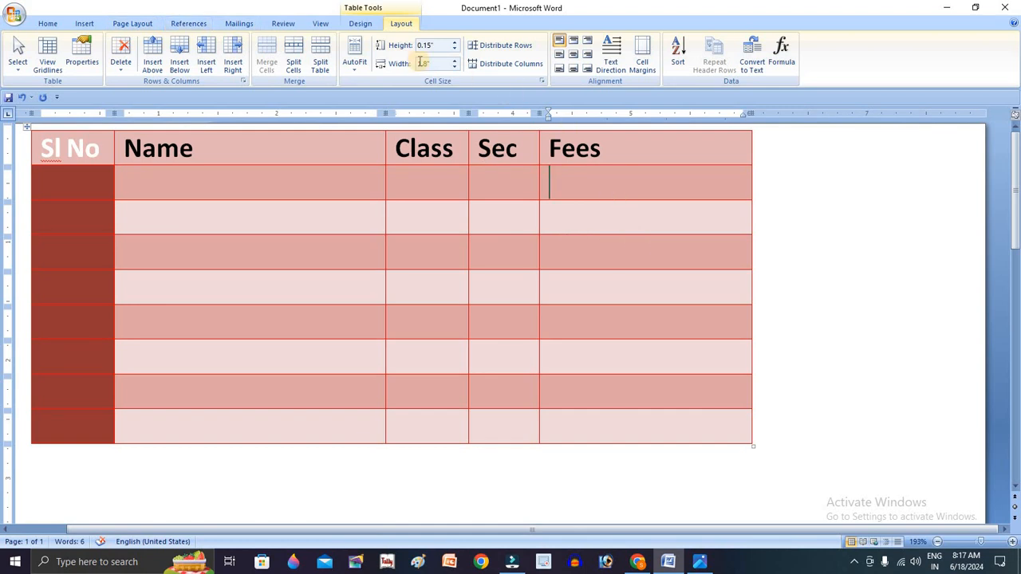
pyautogui.click(359, 24)
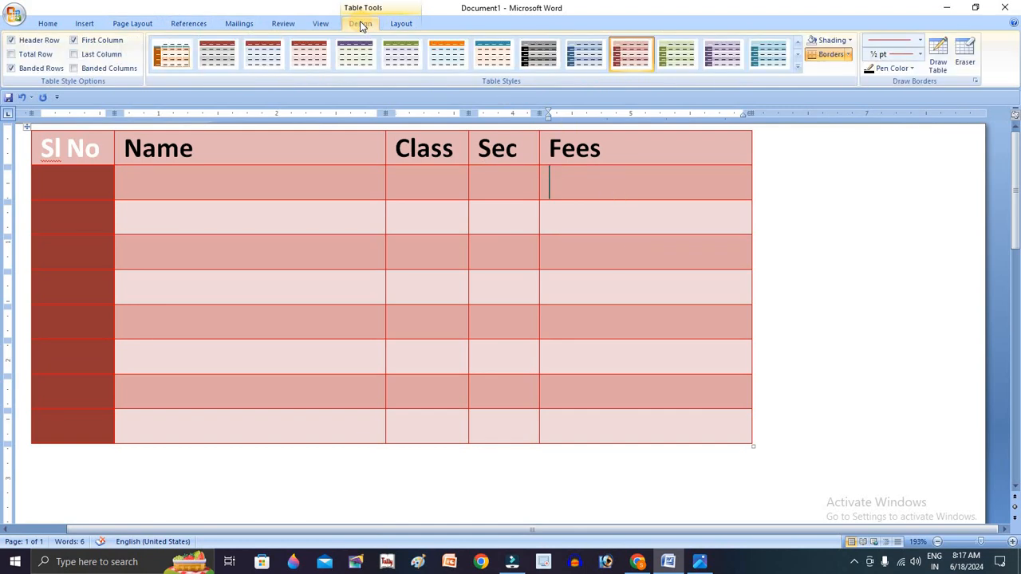
pyautogui.click(401, 23)
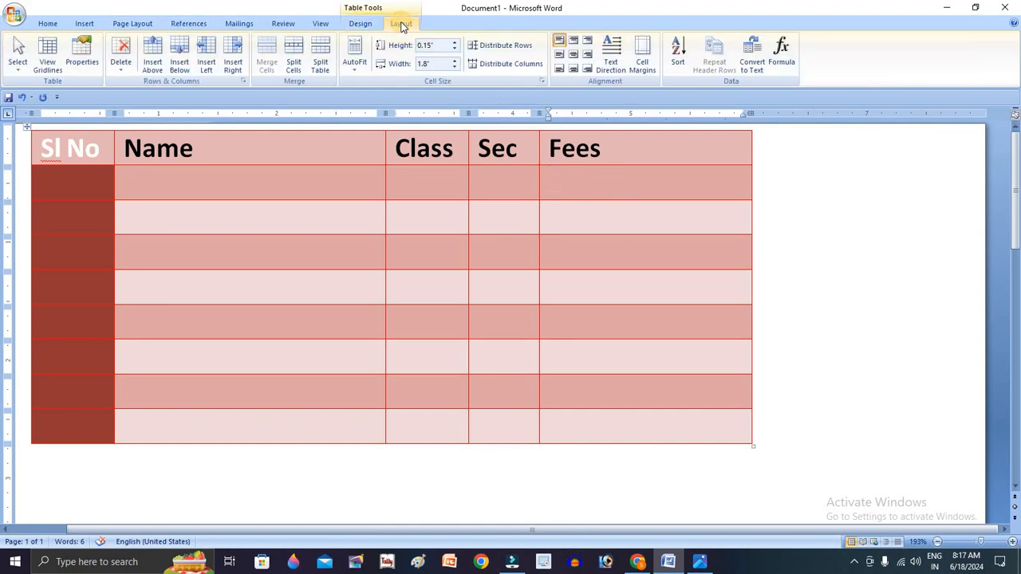
pyautogui.click(361, 25)
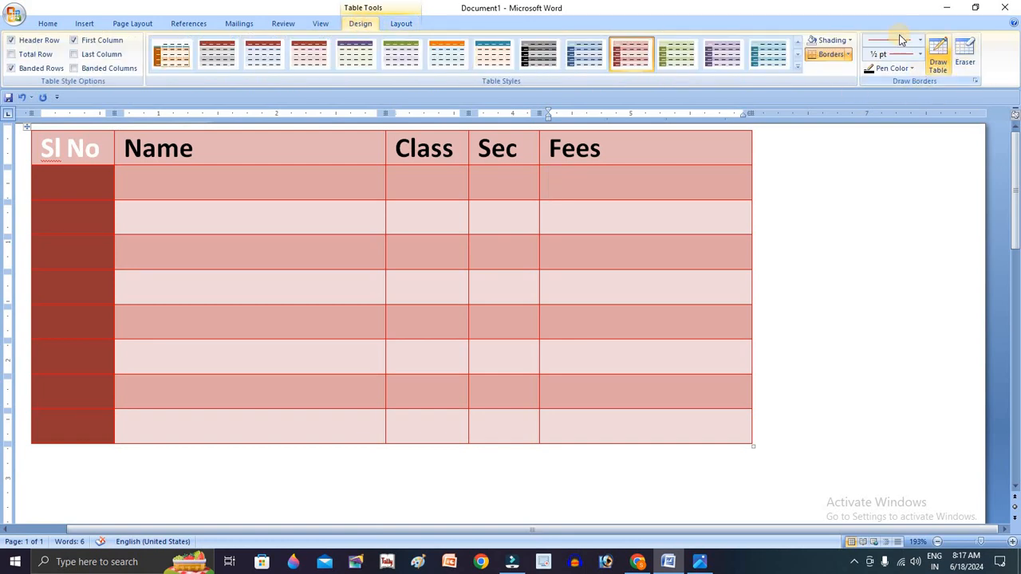
pyautogui.click(941, 60)
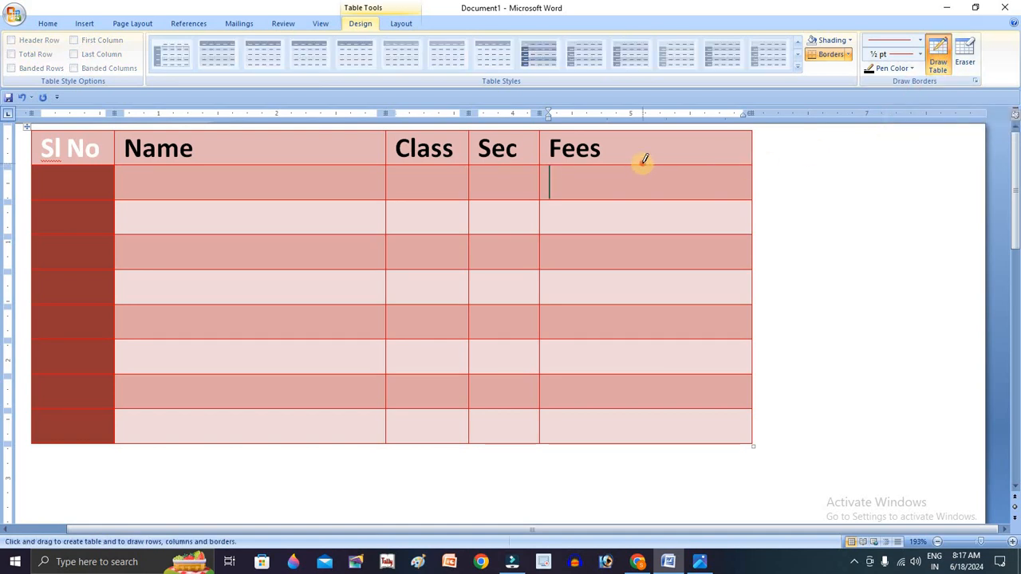
pyautogui.moveTo(644, 160)
pyautogui.mouseDown()
pyautogui.moveTo(638, 435)
pyautogui.moveTo(631, 432)
pyautogui.mouseUp()
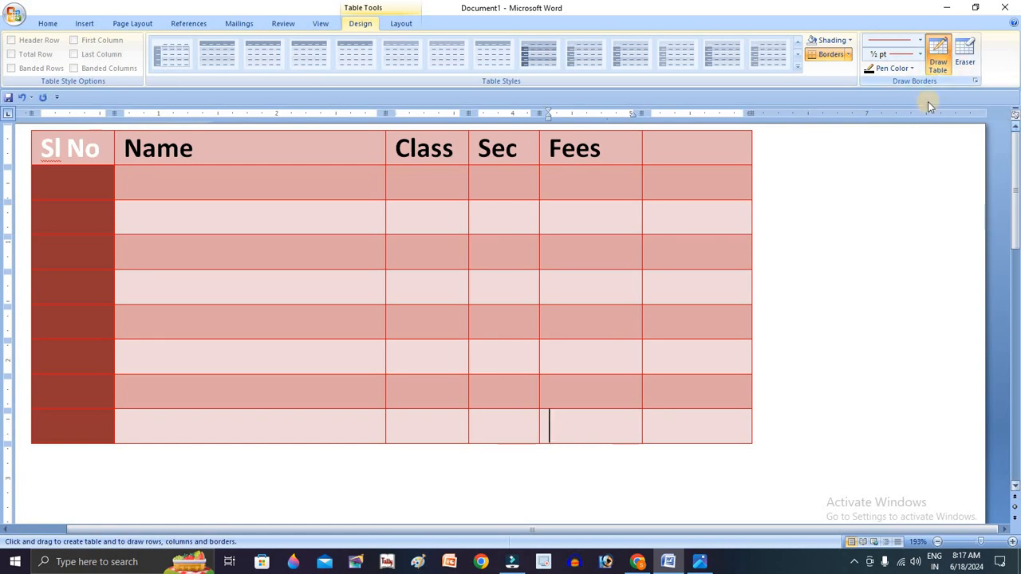
# Erase the dividing line in the Fees header row and centre the Fees heading in the merged cell.
pyautogui.click(966, 54)
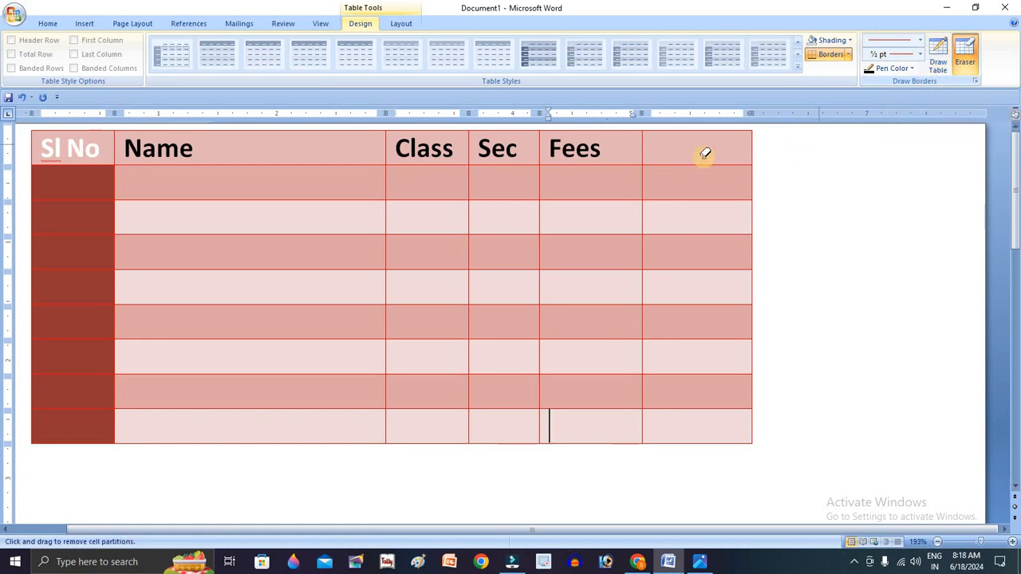
pyautogui.click(644, 147)
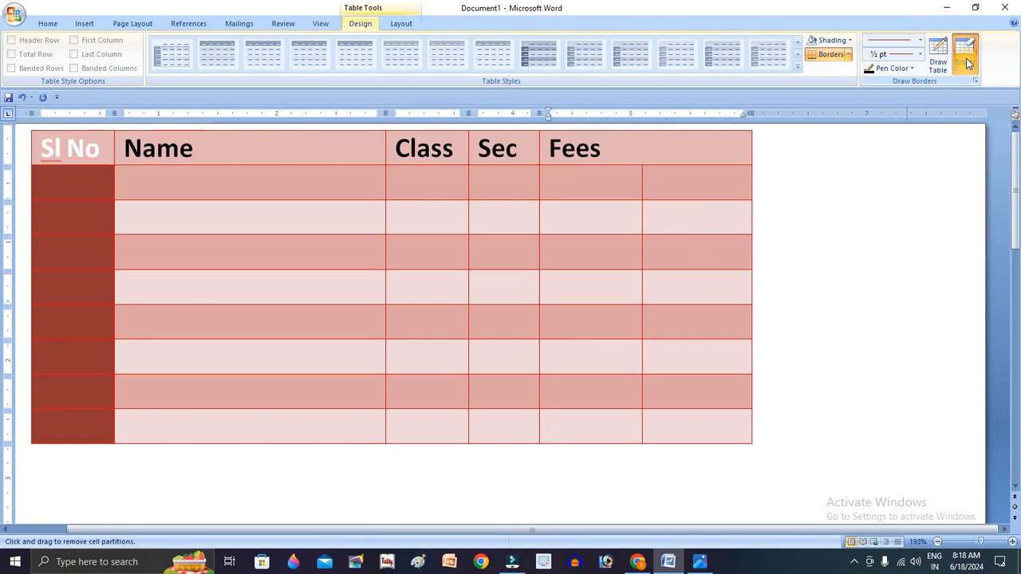
pyautogui.press('Escape')
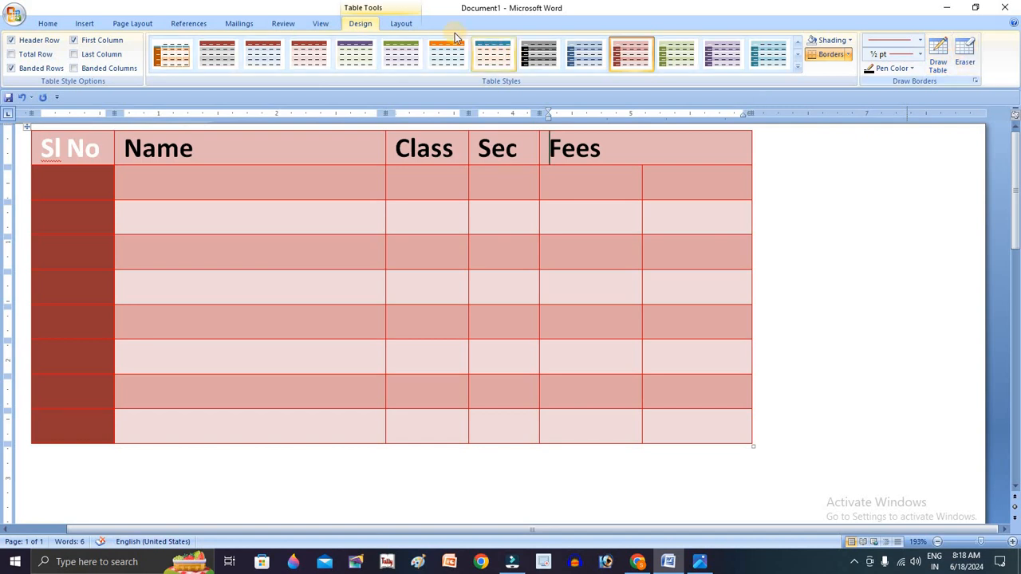
pyautogui.click(401, 24)
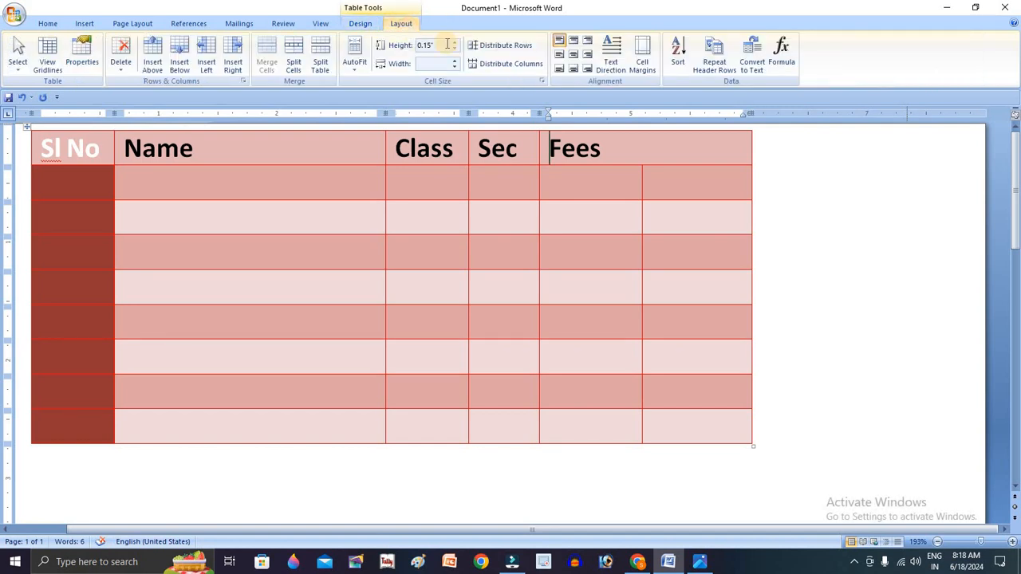
pyautogui.click(574, 55)
# Enter "Add.Fee" in the first sub-column cell directly below the Fees heading.
pyautogui.click(622, 185)
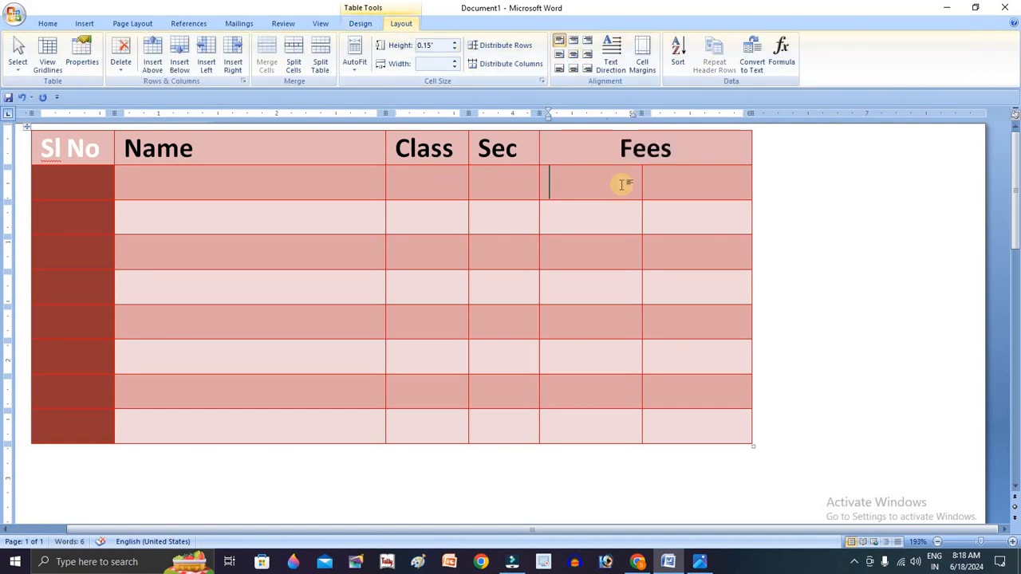
pyautogui.write('Add')
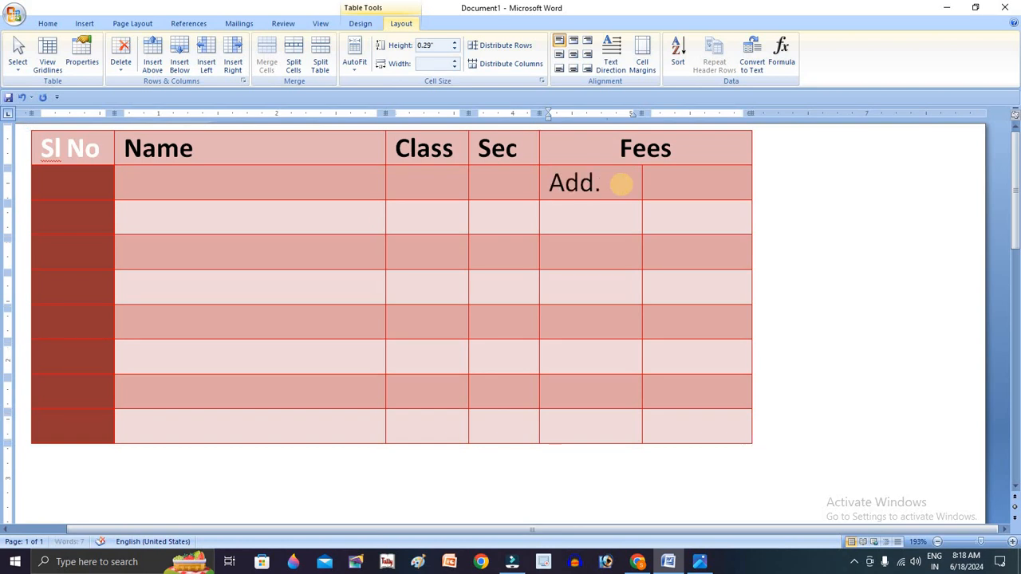
pyautogui.write('.Fee')
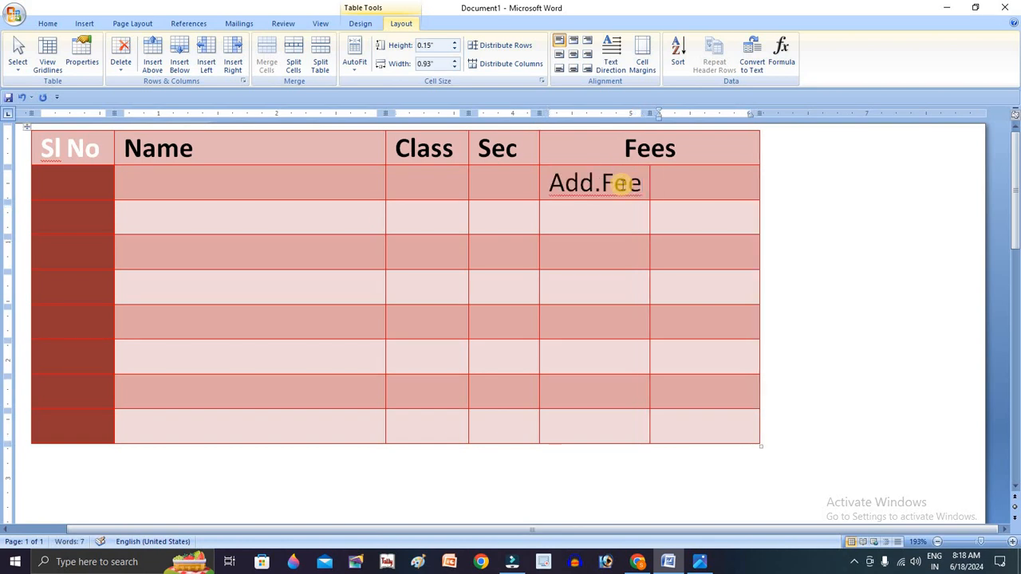
# Enter "Tution Fee" in the second sub-column cell below the Fees heading.
pyautogui.write('Tution')
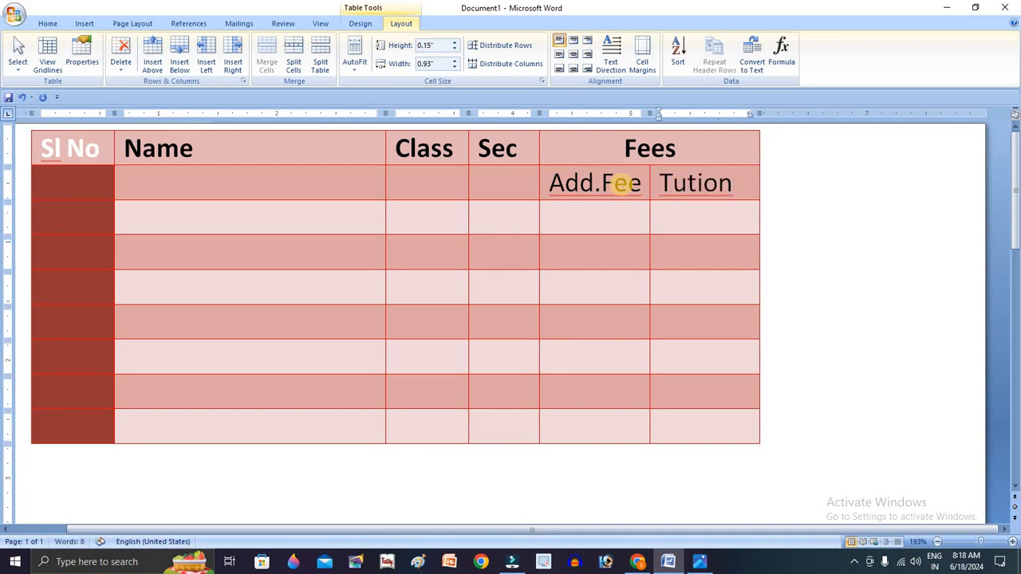
pyautogui.write(' Fee')
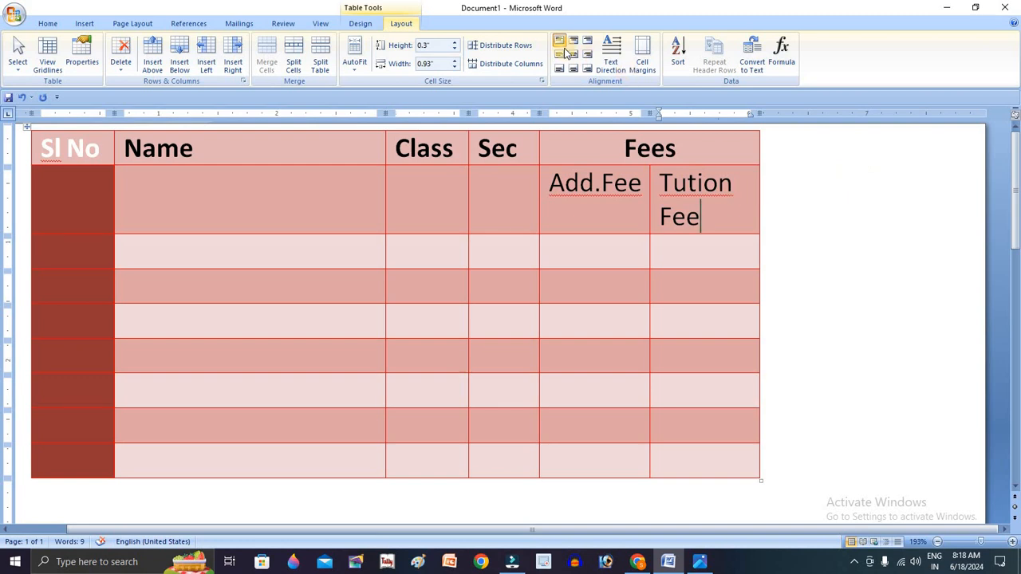
# Try widening the Tution Fee column to 1.1 inches, and undo both width changes.
pyautogui.click(457, 61)
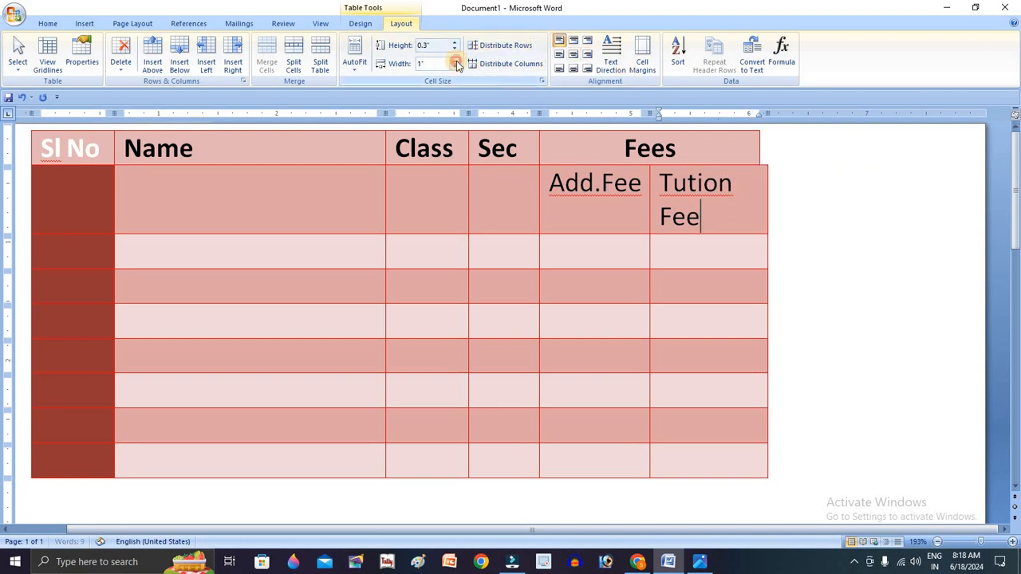
pyautogui.click(456, 61)
pyautogui.click(709, 271)
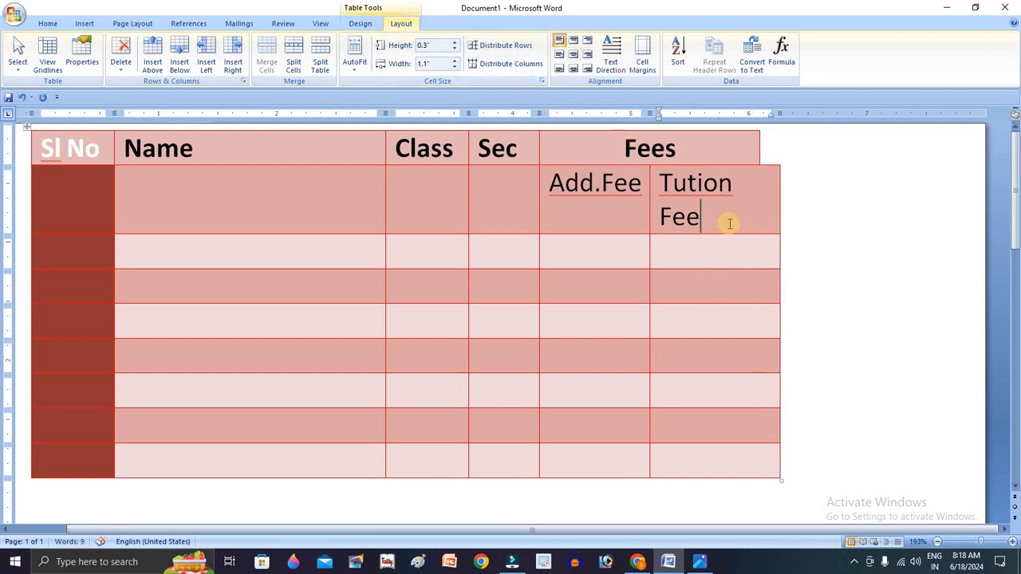
pyautogui.hotkey('ctrl', 'z')
pyautogui.hotkey('ctrl', 'z')
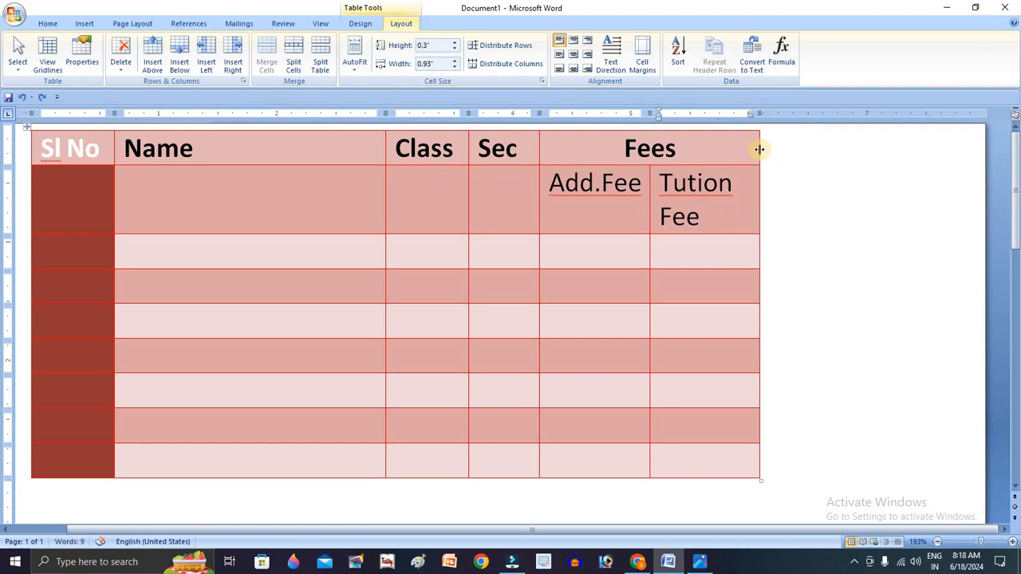
# Widen the last column through the table's outer border, including the Fees header, so "Tution Fee" fits on one line.
pyautogui.moveTo(759, 149); pyautogui.dragTo(821, 146)
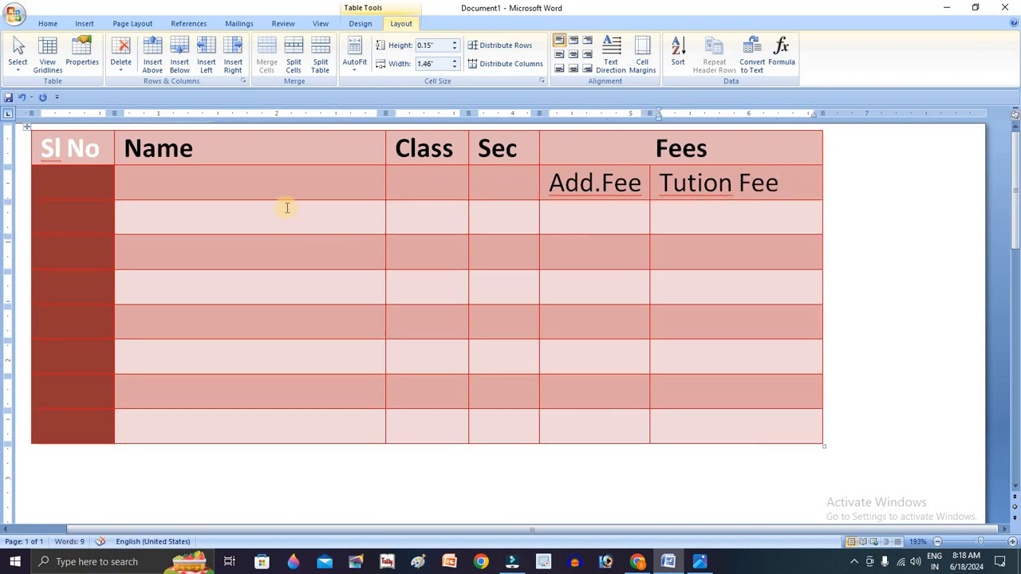
pyautogui.click(550, 212)
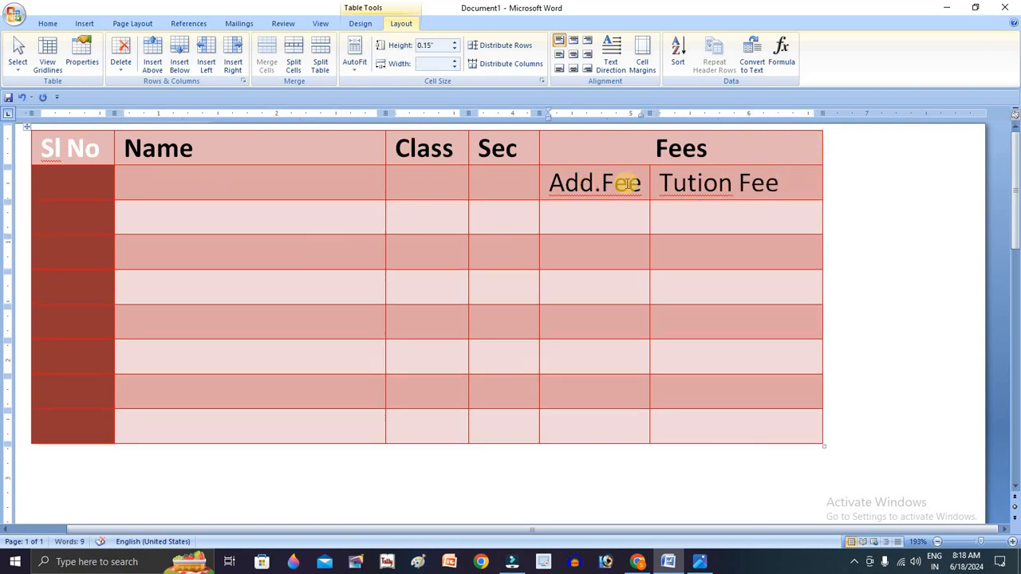
# Merge the Sl No header cell with the empty cell below it, and do the same for the Name header.
pyautogui.moveTo(87, 150); pyautogui.dragTo(88, 176)
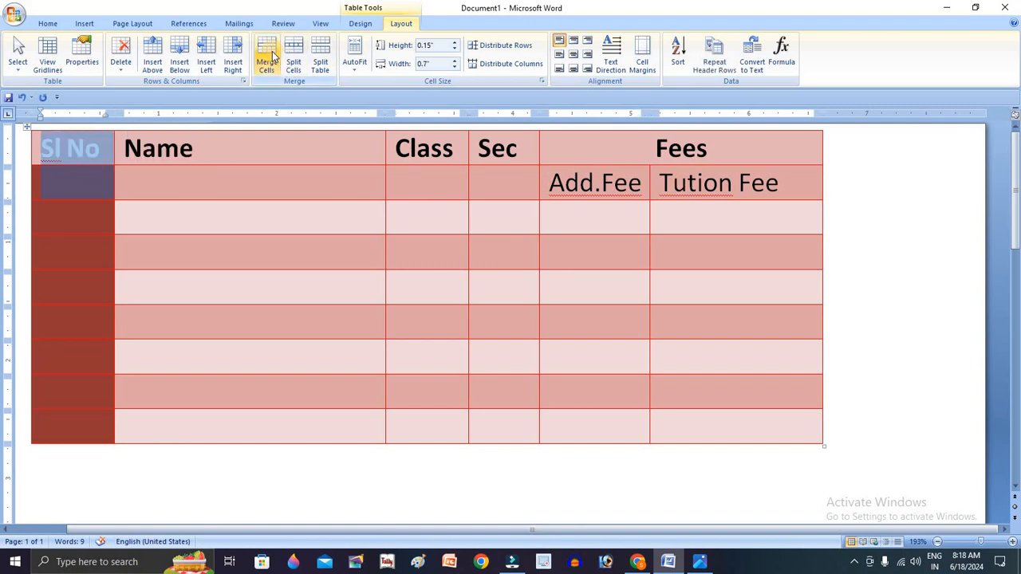
pyautogui.click(243, 219)
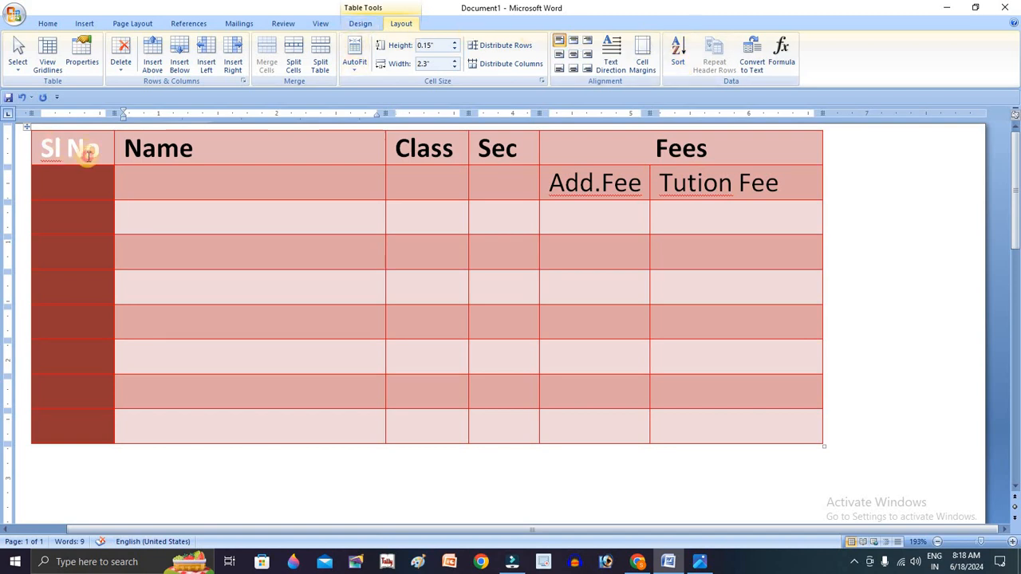
pyautogui.moveTo(87, 155); pyautogui.dragTo(107, 166)
pyautogui.click(267, 60)
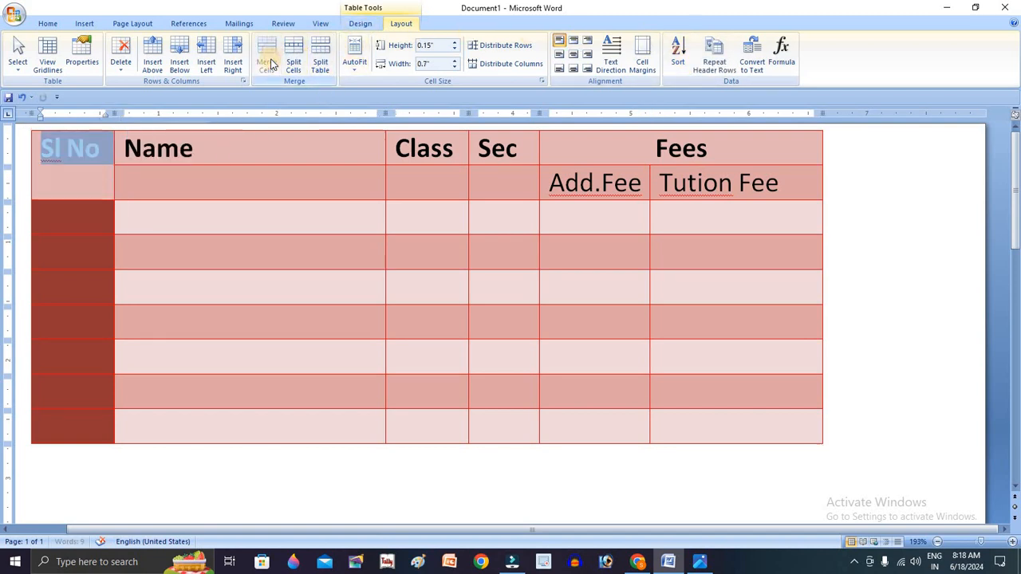
pyautogui.moveTo(238, 152); pyautogui.dragTo(234, 168)
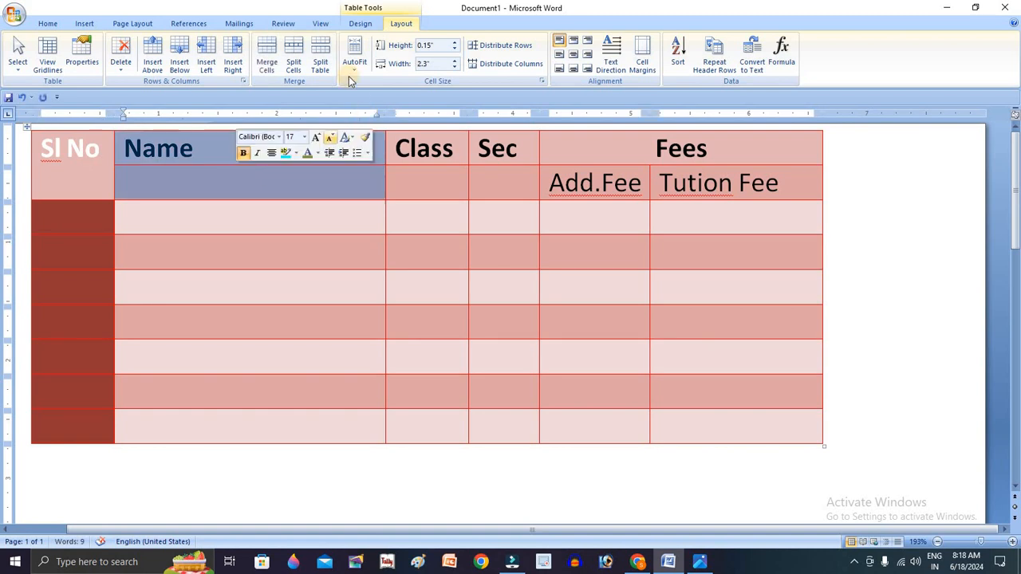
pyautogui.click(267, 60)
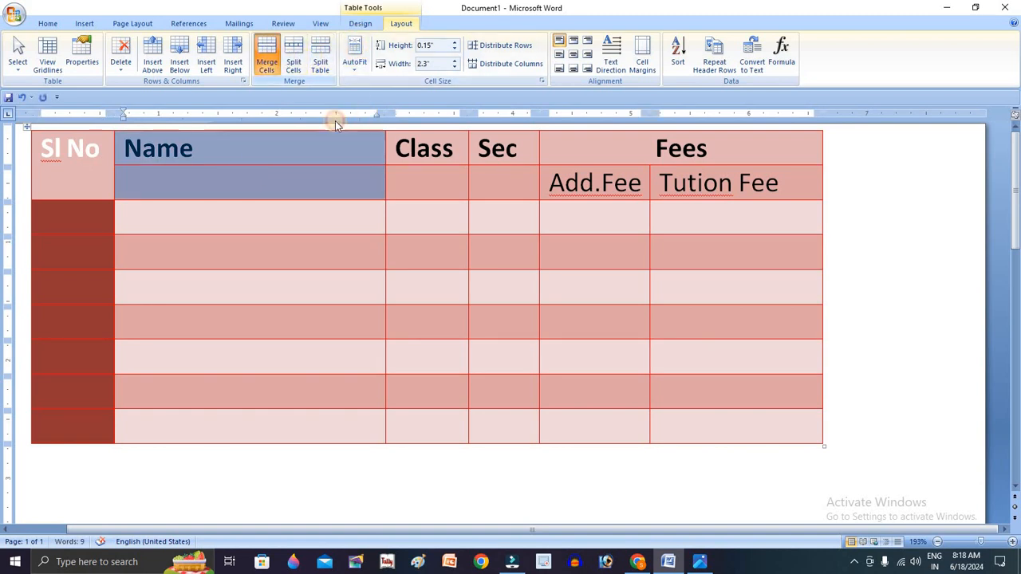
# Erase the horizontal lines beneath the Class and Sec headings so each merges with the cell below.
pyautogui.click(419, 164)
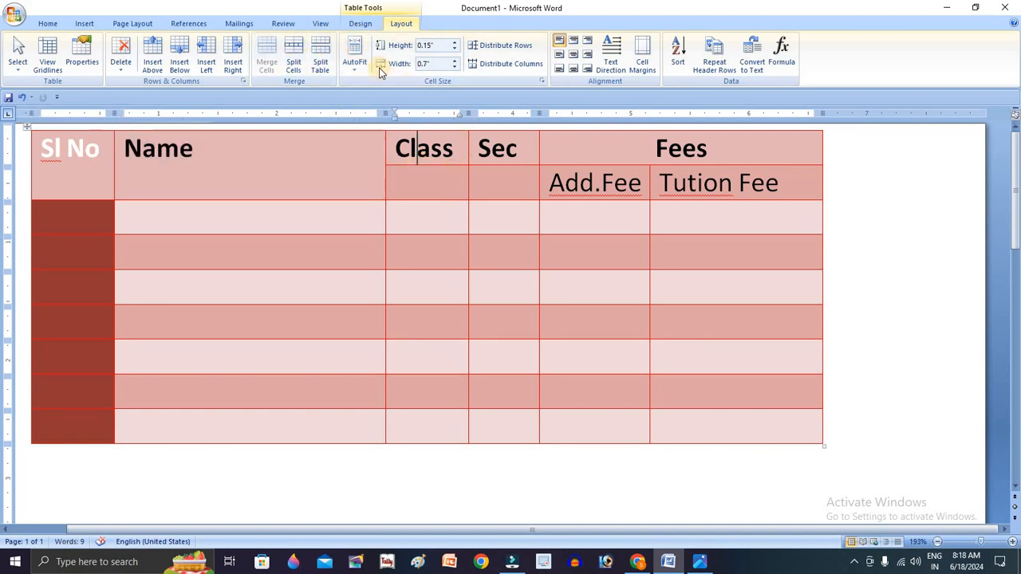
pyautogui.click(360, 24)
pyautogui.click(965, 53)
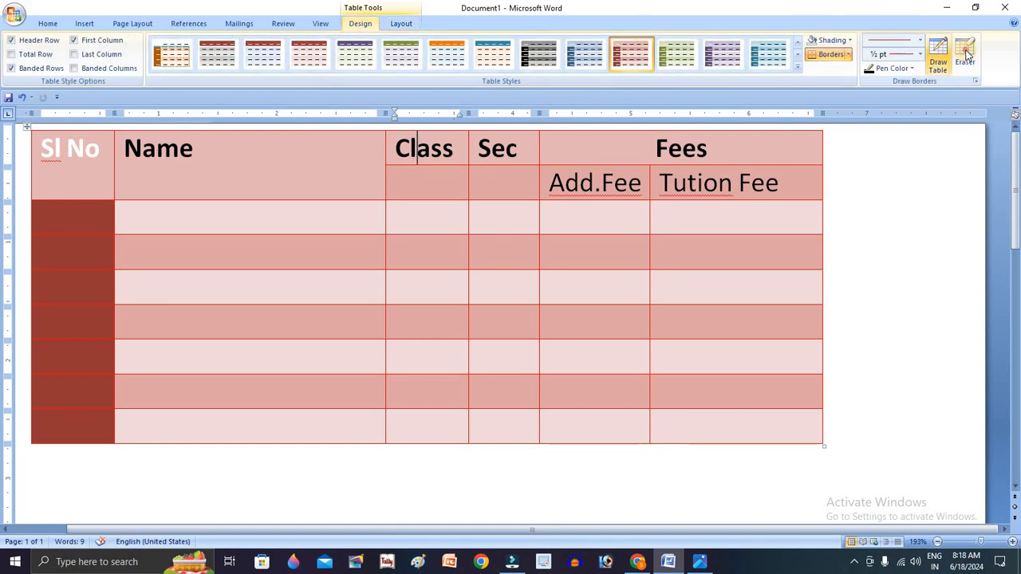
pyautogui.moveTo(447, 164); pyautogui.dragTo(475, 166)
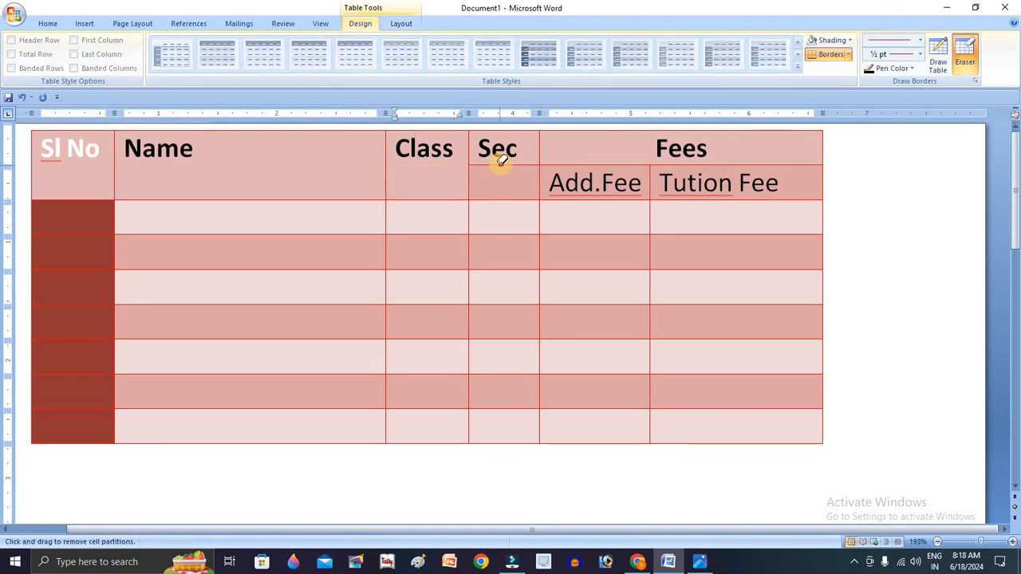
pyautogui.click(503, 165)
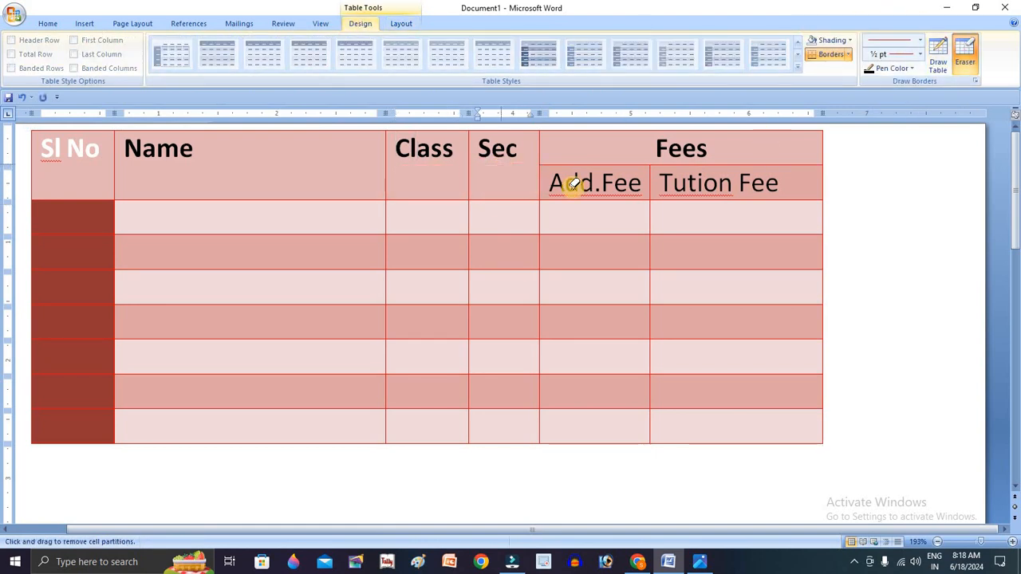
pyautogui.click(967, 54)
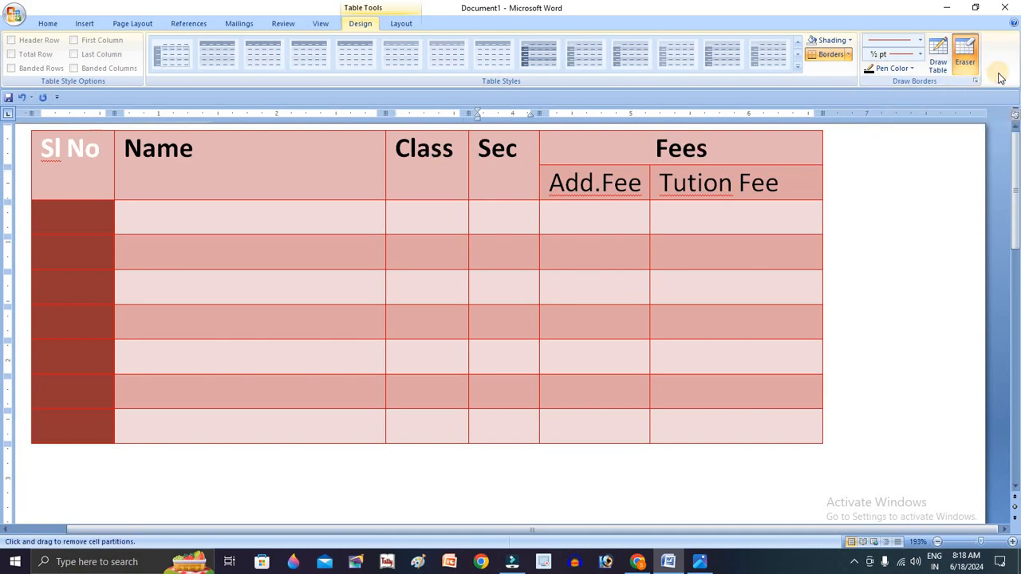
pyautogui.click(971, 58)
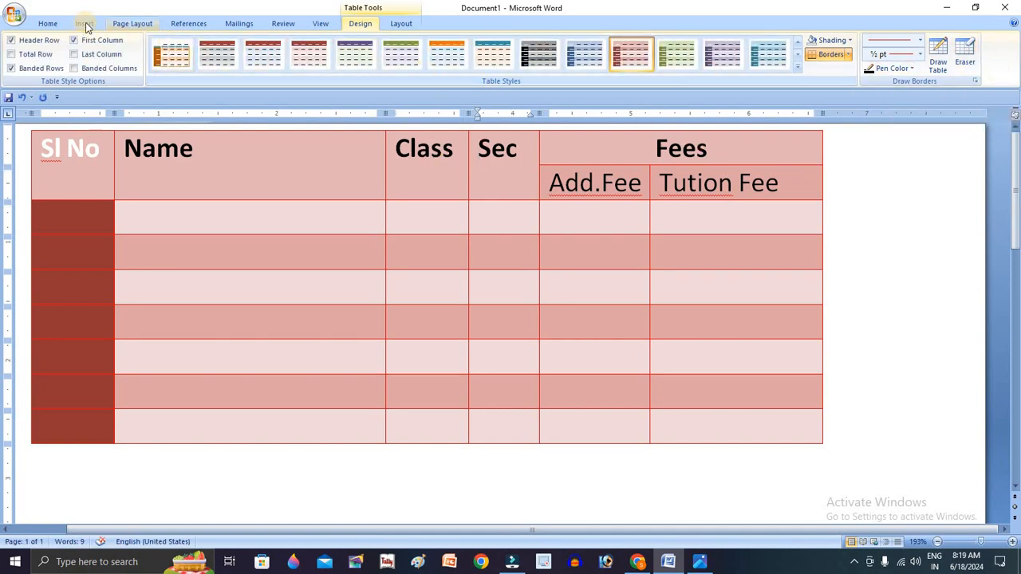
# Centre the Sl No, Name, Class and Sec headings horizontally and vertically in their merged cells.
pyautogui.click(401, 23)
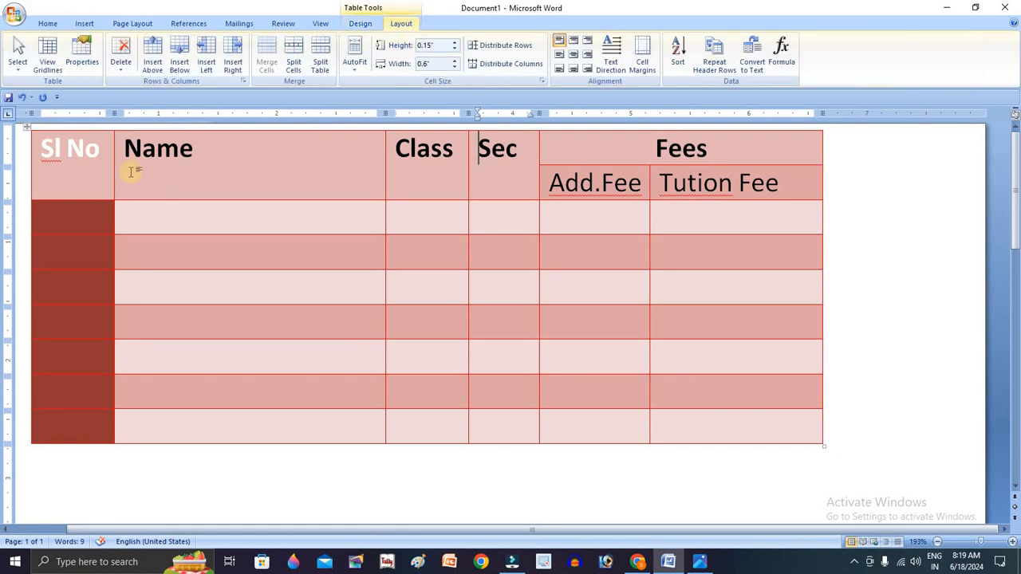
pyautogui.moveTo(92, 168); pyautogui.dragTo(485, 149)
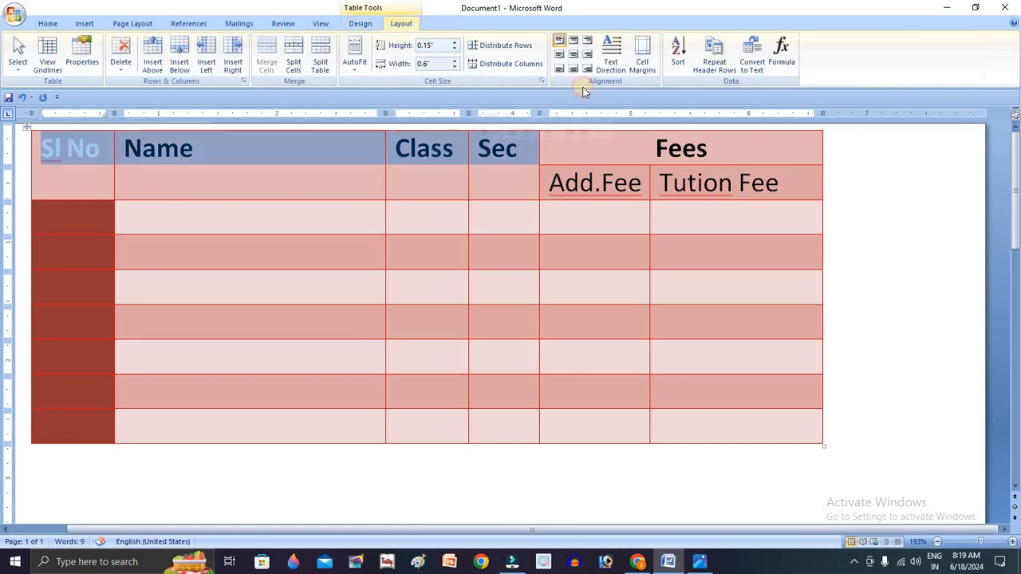
pyautogui.click(574, 55)
pyautogui.click(492, 347)
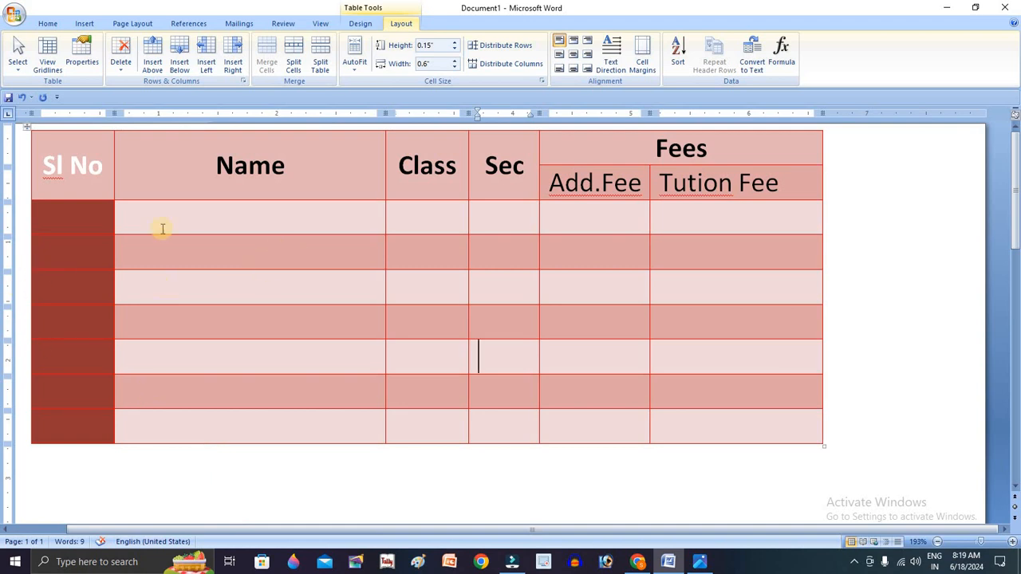
pyautogui.click(119, 213)
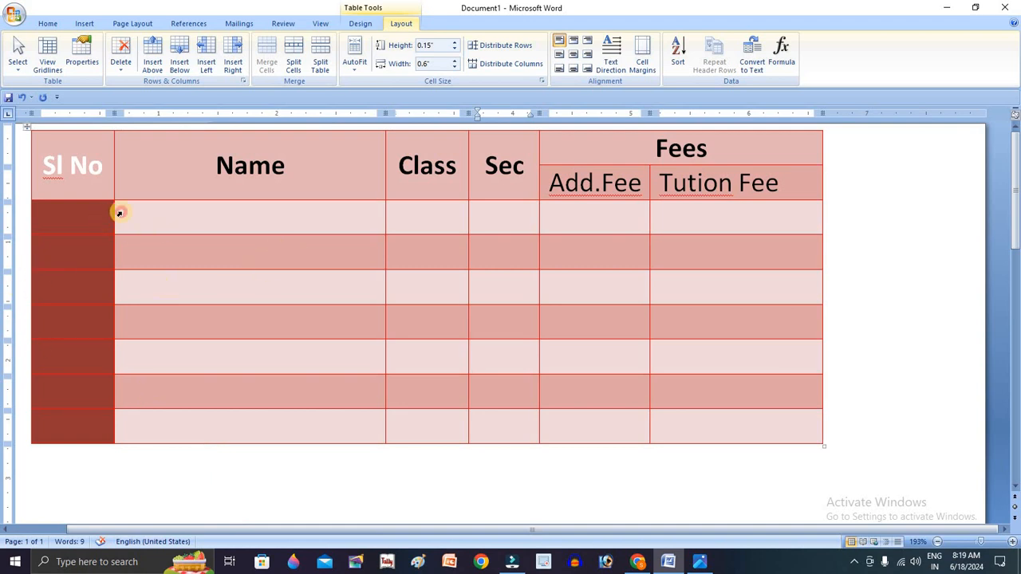
# Change the text direction of the Sl No heading so it reads vertically from bottom to top.
pyautogui.click(97, 172)
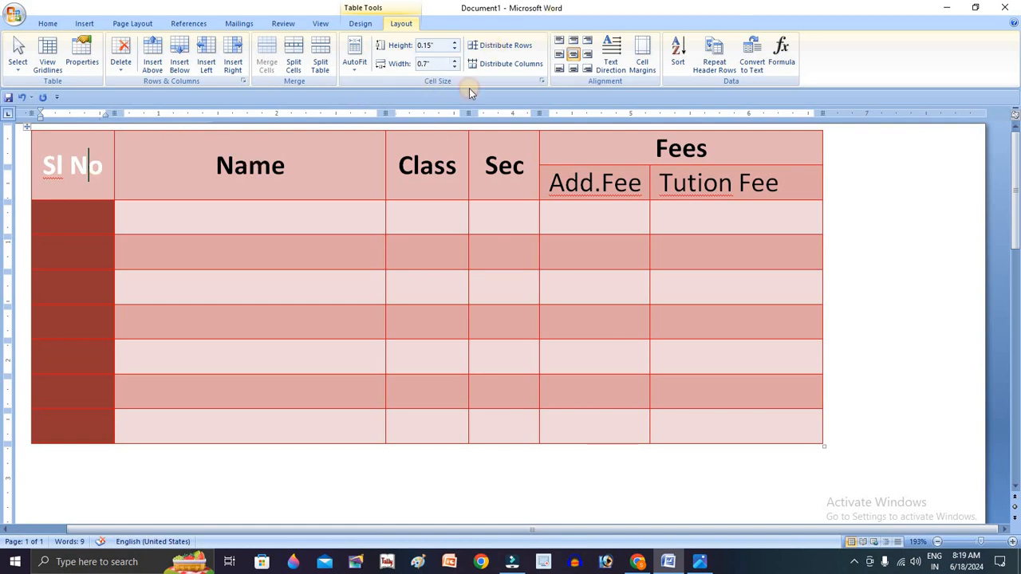
pyautogui.click(612, 49)
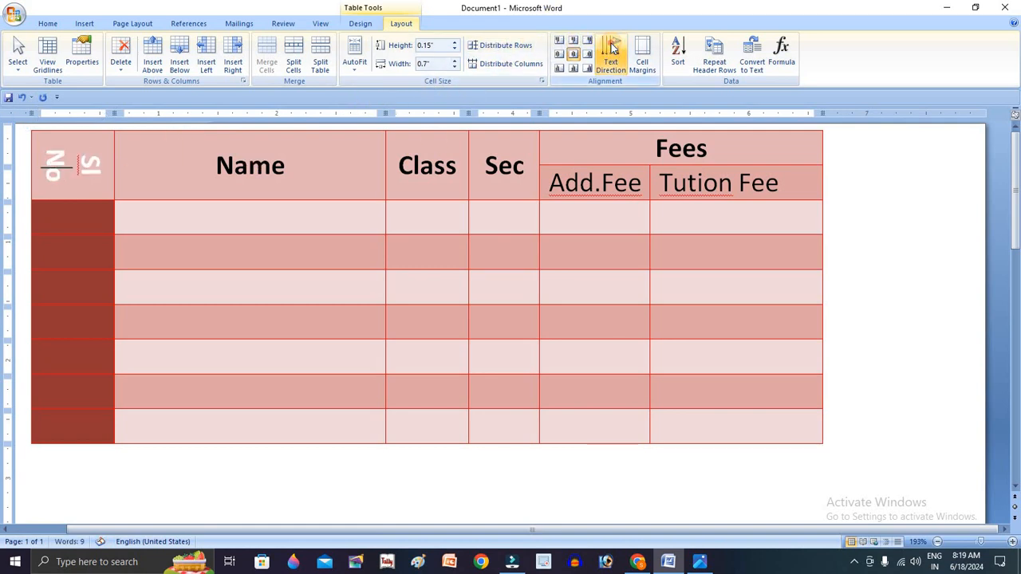
pyautogui.click(612, 49)
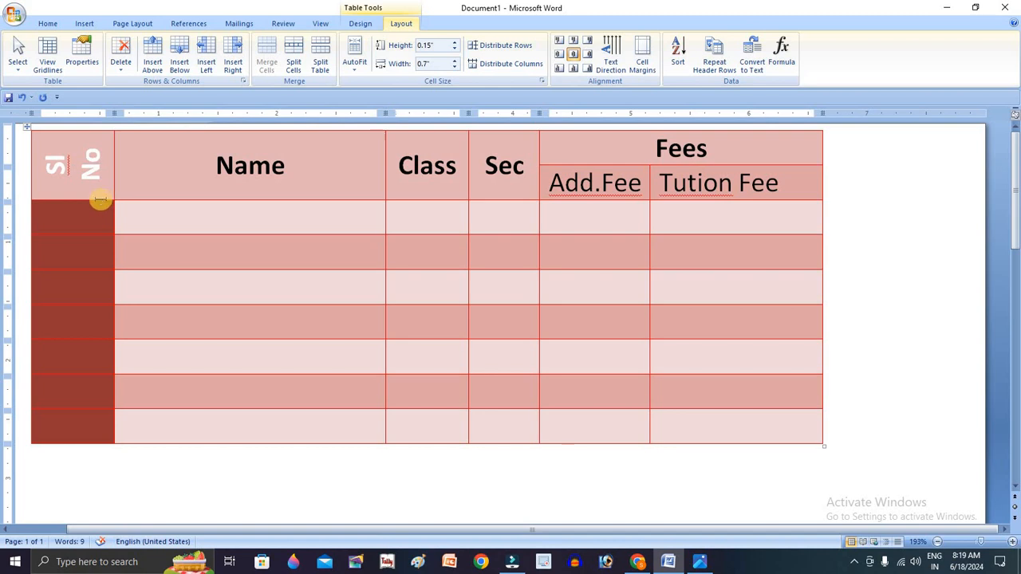
# Increase the header row's height and narrow the Sl No column to about 0.33 inches so the heading fits on one line.
pyautogui.moveTo(101, 231); pyautogui.dragTo(100, 197)
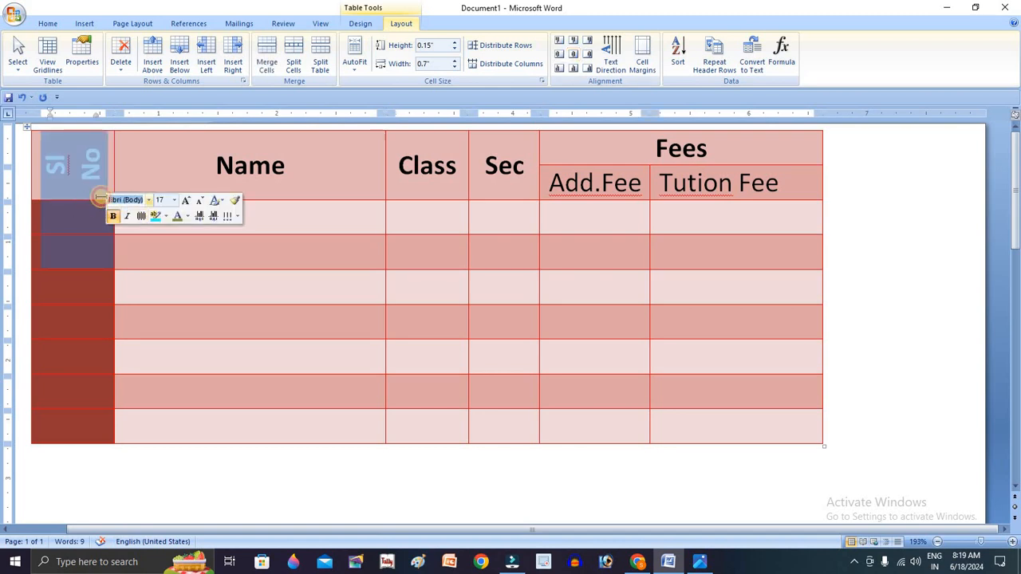
pyautogui.click(97, 203)
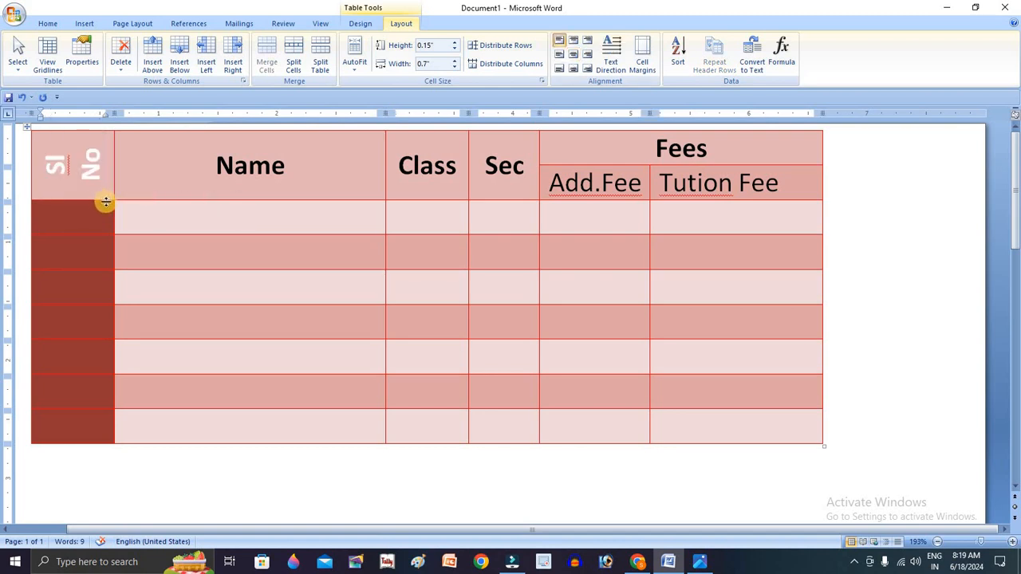
pyautogui.moveTo(105, 203); pyautogui.dragTo(50, 152)
pyautogui.click(180, 292)
# Change the font colour of the Sl No heading to black.
pyautogui.click(48, 23)
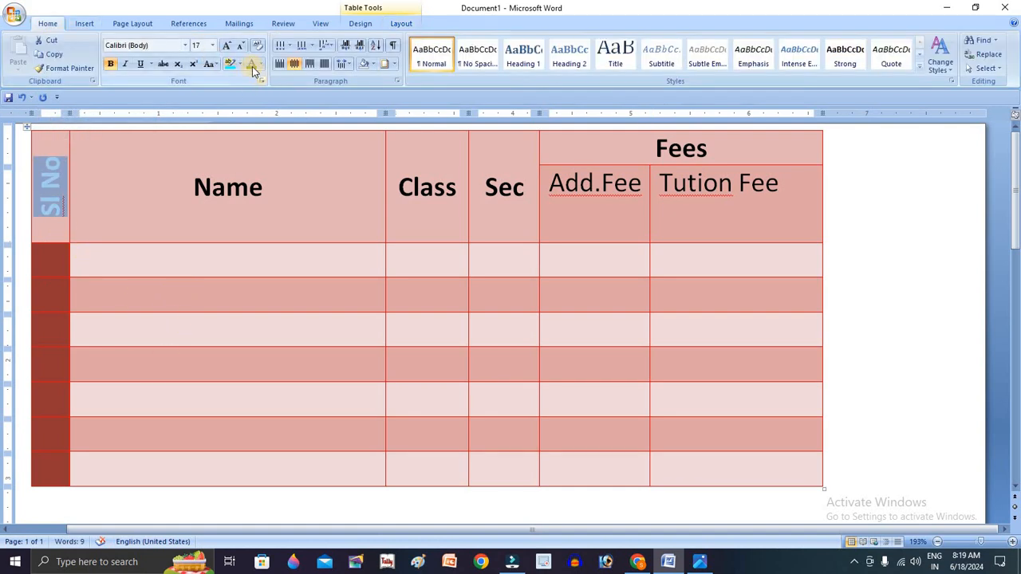
pyautogui.click(261, 65)
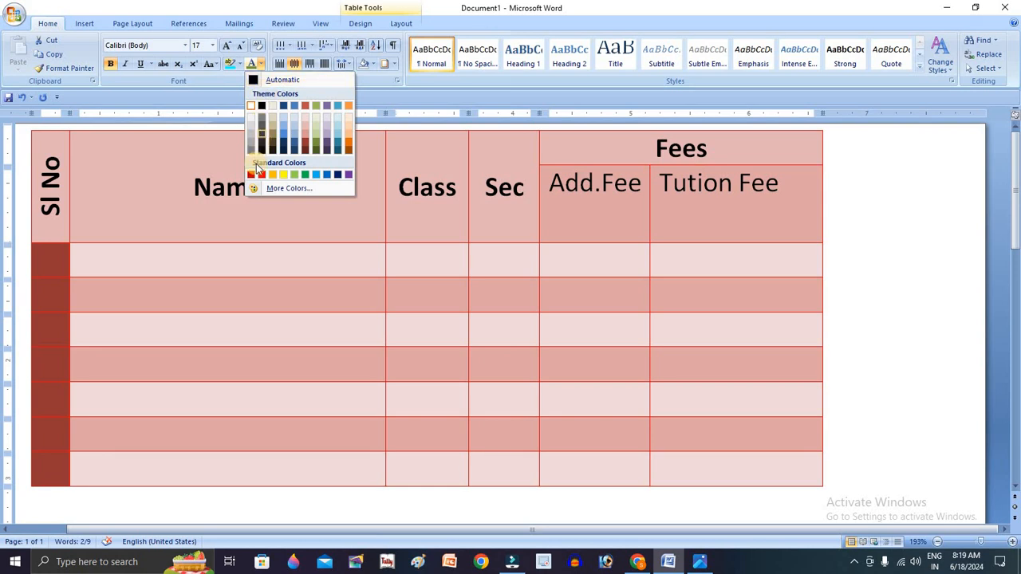
pyautogui.click(262, 105)
pyautogui.click(189, 211)
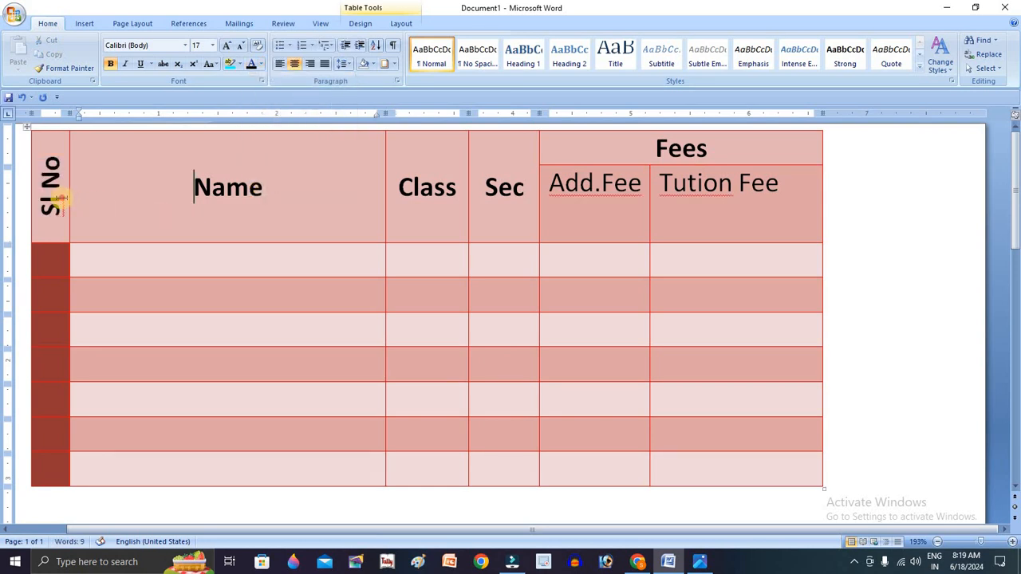
# Cycle the Name heading through the available text directions and return it to horizontal.
pyautogui.doubleClick(263, 195)
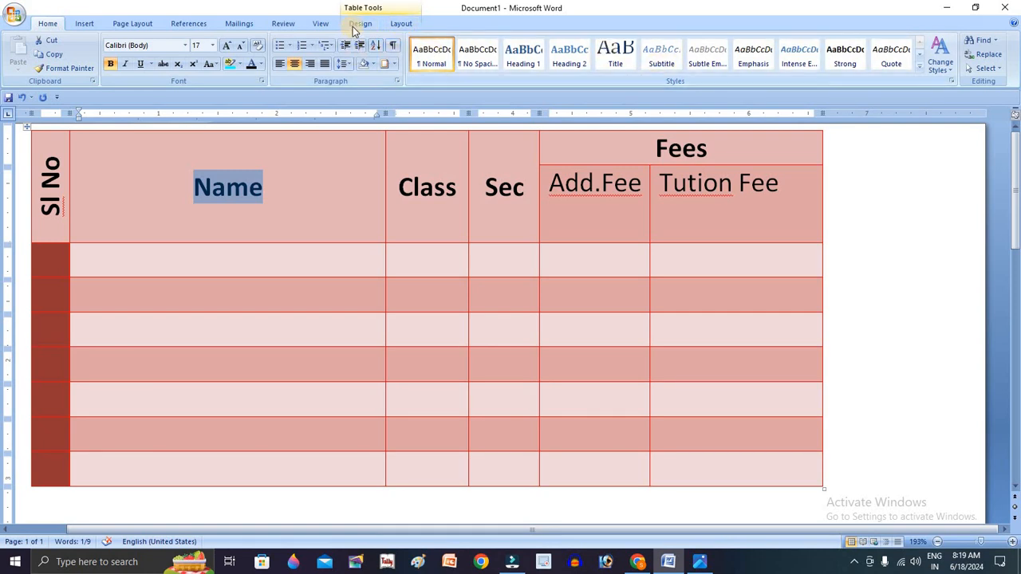
pyautogui.click(402, 22)
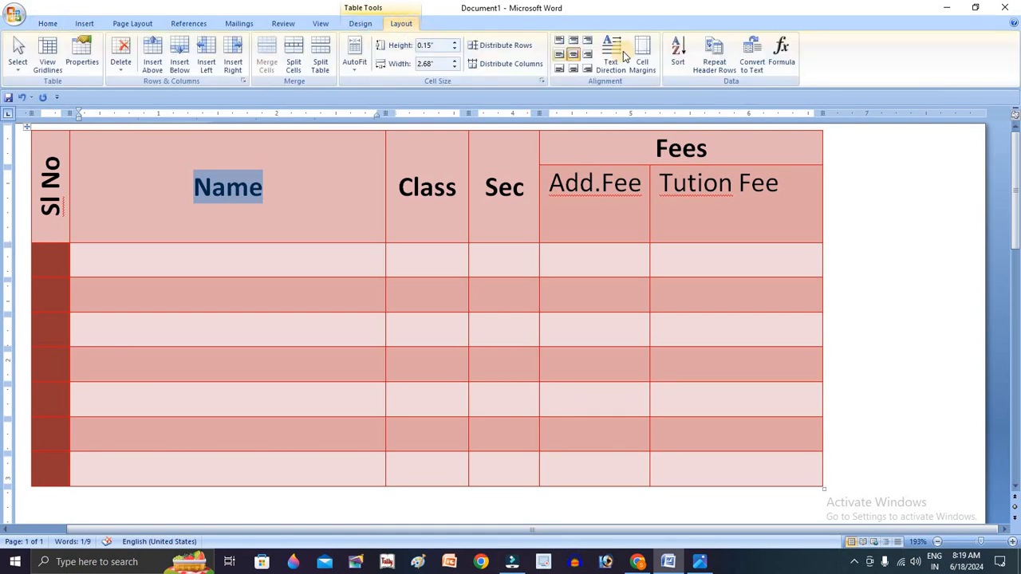
pyautogui.click(611, 54)
pyautogui.click(611, 54)
pyautogui.click(611, 54)
pyautogui.click(611, 54)
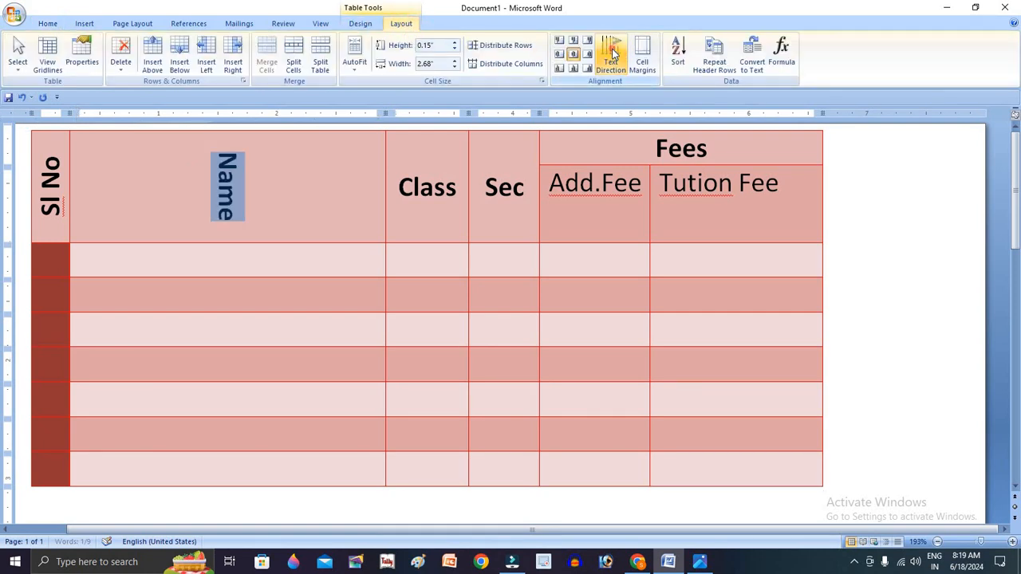
pyautogui.click(611, 54)
pyautogui.click(611, 54)
pyautogui.click(611, 54)
pyautogui.click(611, 55)
pyautogui.click(611, 54)
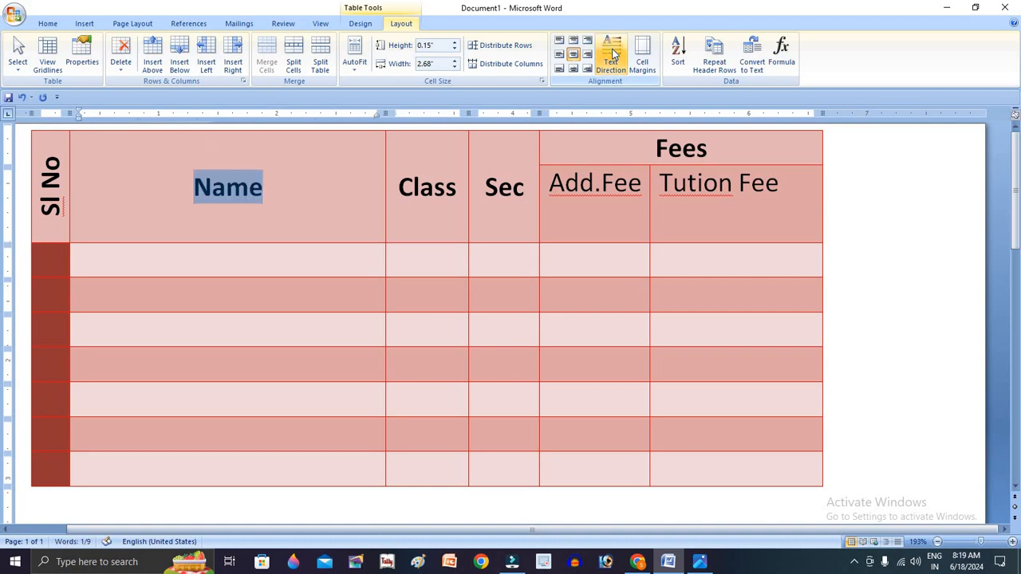
# Number the seven data rows from 1 to 7 in the Sl No column.
pyautogui.click(107, 267)
pyautogui.click(53, 270)
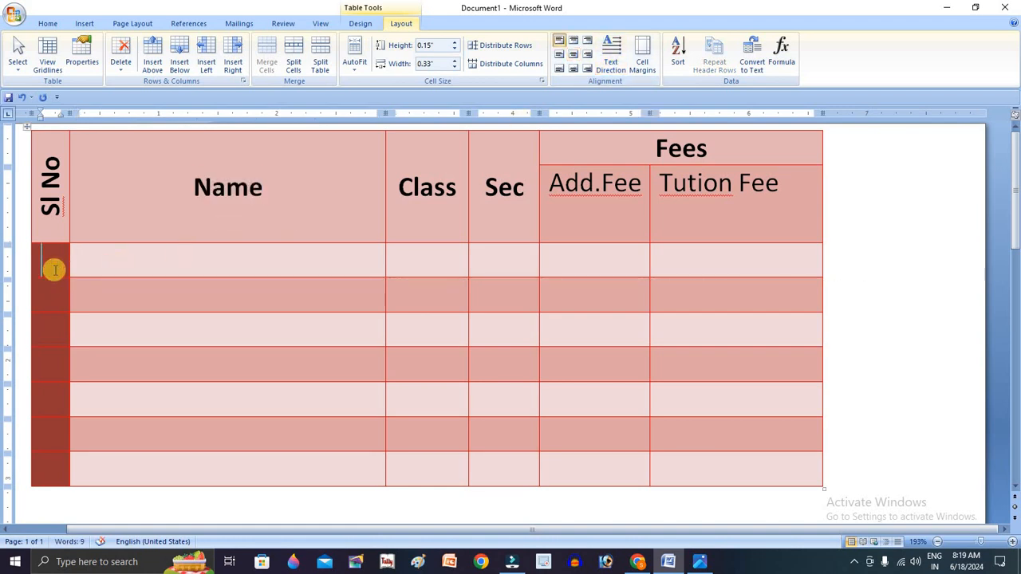
pyautogui.write('1')
pyautogui.press('Down')
pyautogui.write('2')
pyautogui.press('Down')
pyautogui.write('3')
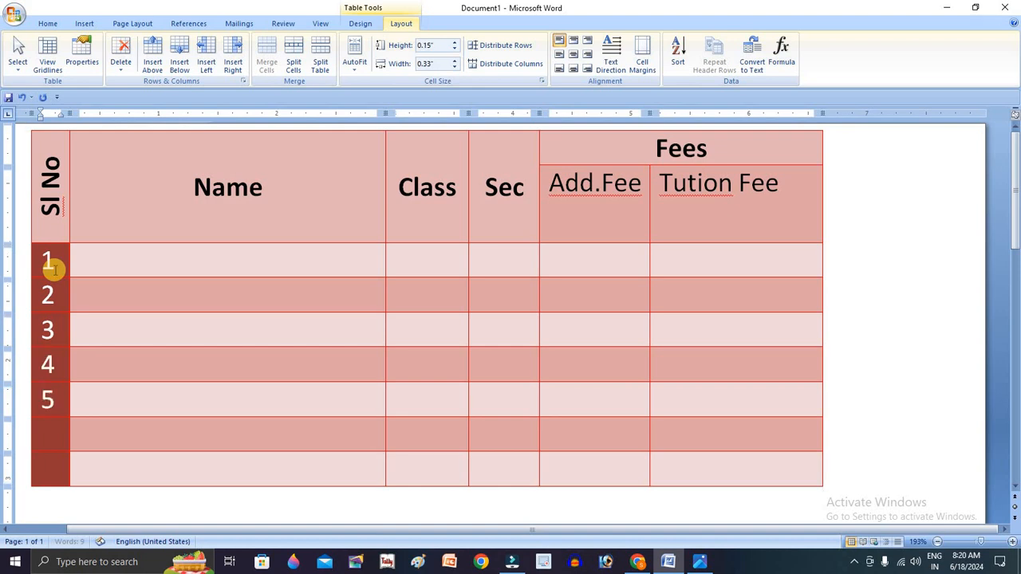
pyautogui.write('6')
pyautogui.press('Down')
pyautogui.write('7')
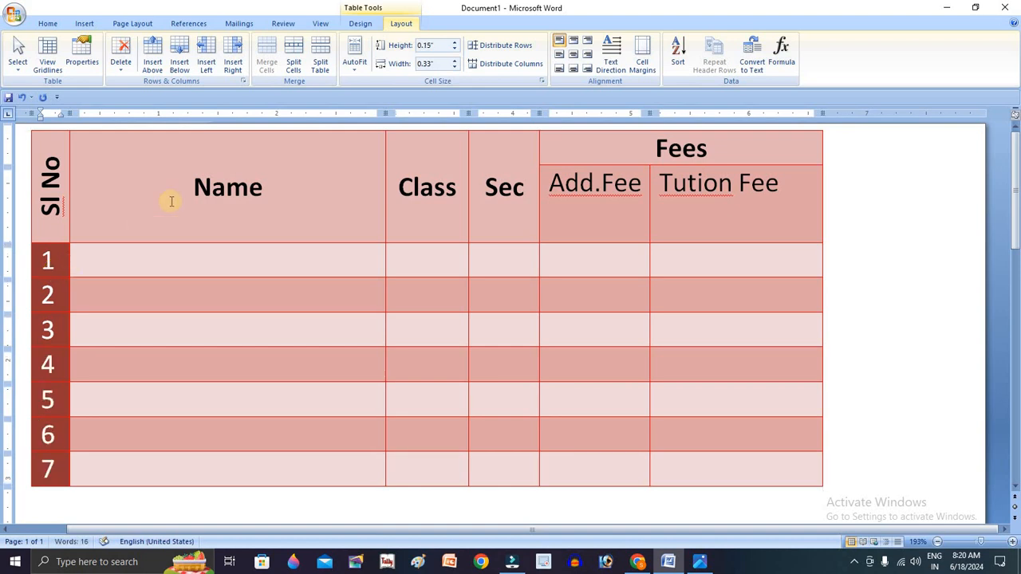
# Enter a student's first name in each of rows 1 to 3 of the Name column.
pyautogui.click(202, 264)
pyautogui.write('zahi')
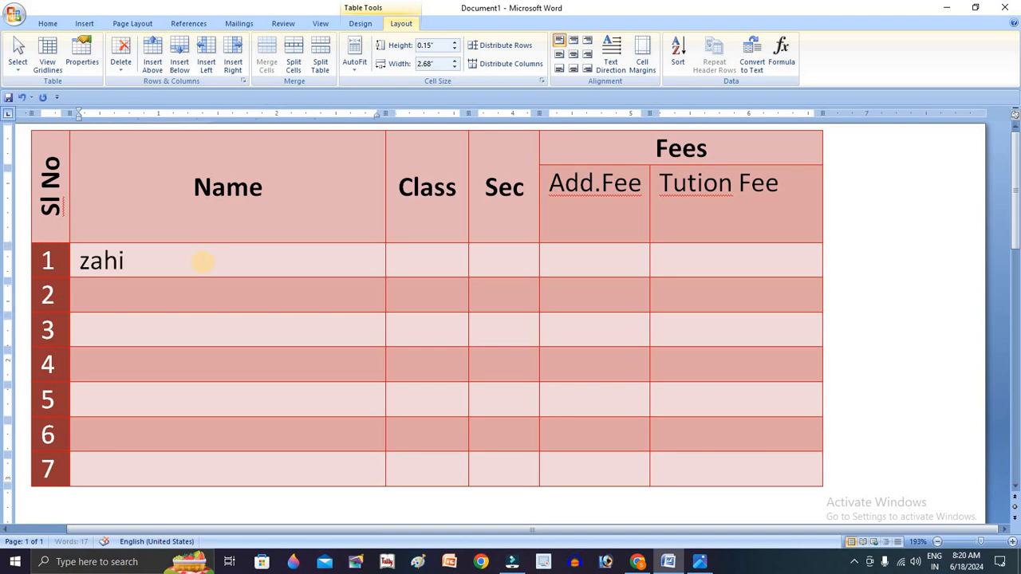
pyautogui.write('d')
pyautogui.press('Down')
pyautogui.write('a')
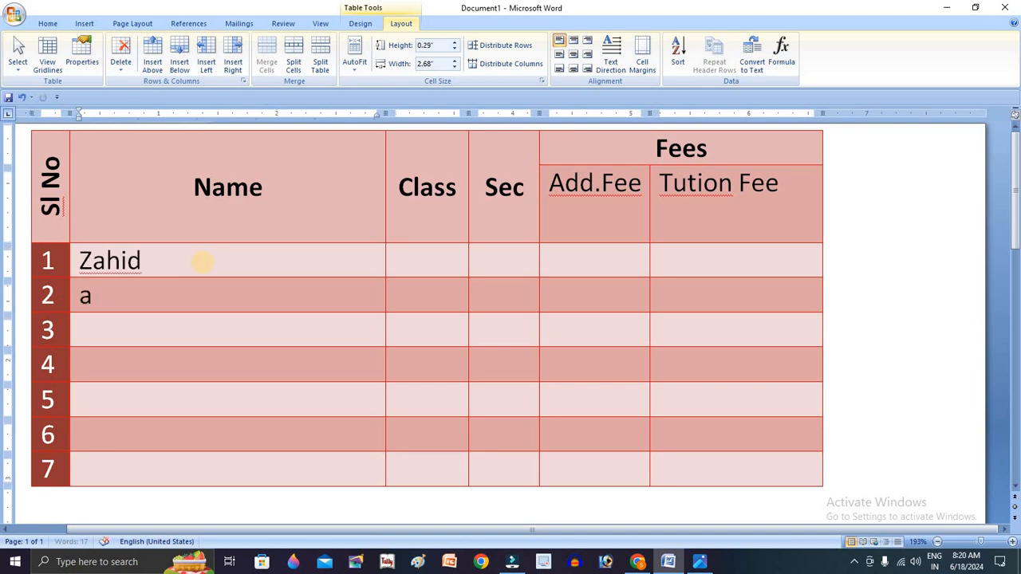
pyautogui.write('nil')
pyautogui.press('Down')
pyautogui.write('ma')
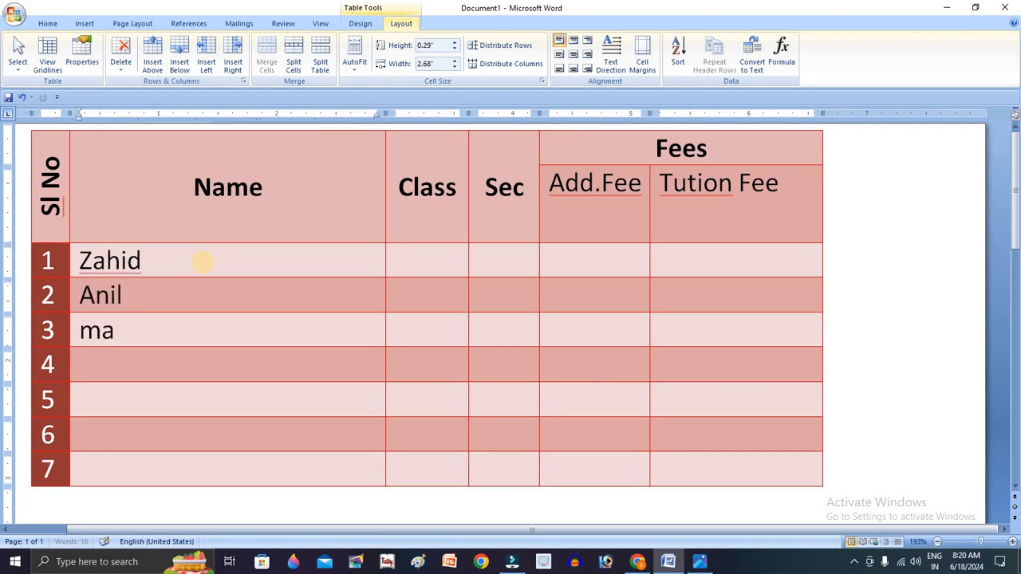
pyautogui.press('Down')
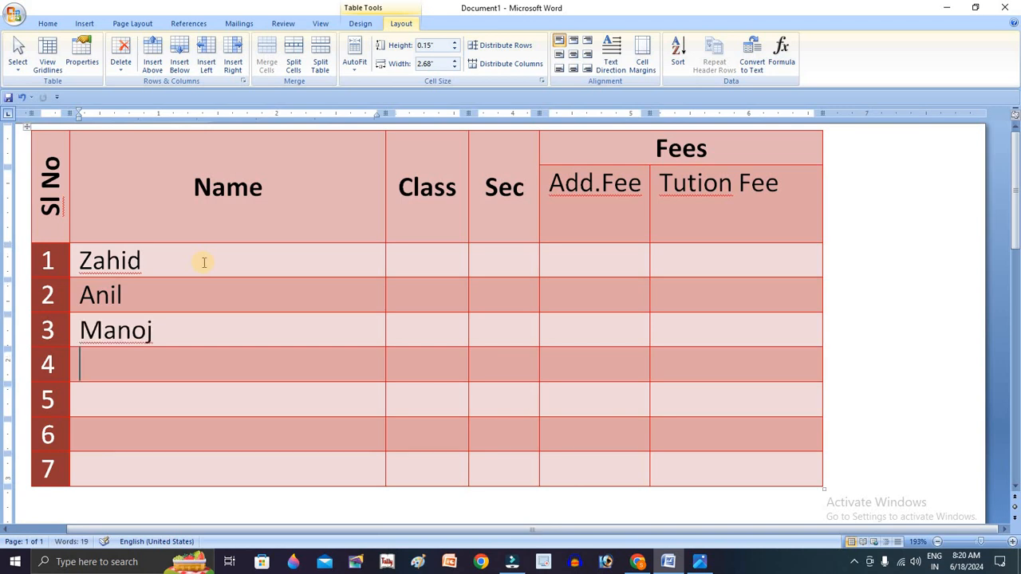
# Fill rows 4 to 7 of the Name column with the remaining students' first names.
pyautogui.write('haru')
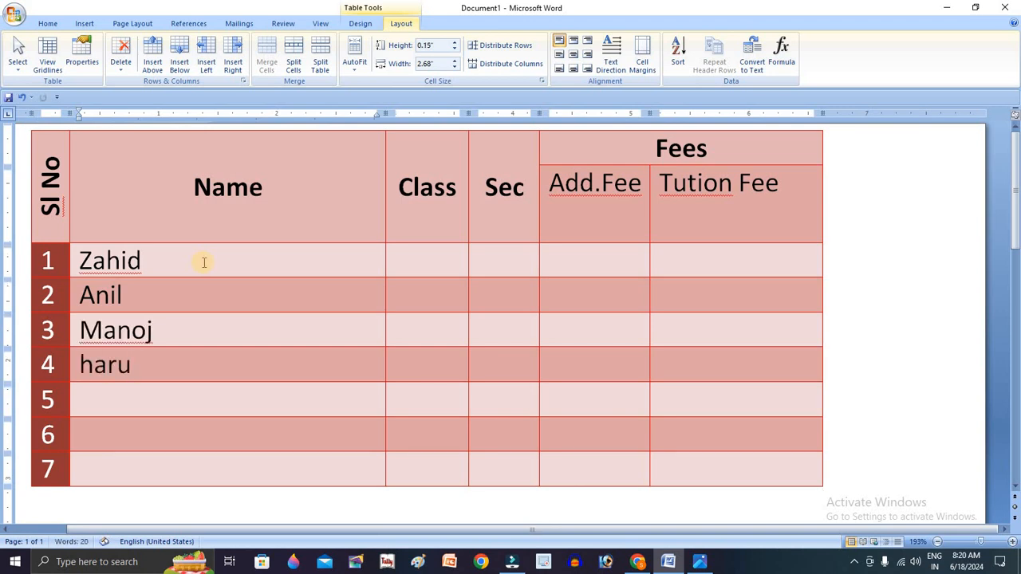
pyautogui.press('Down')
pyautogui.write('ishwar ')
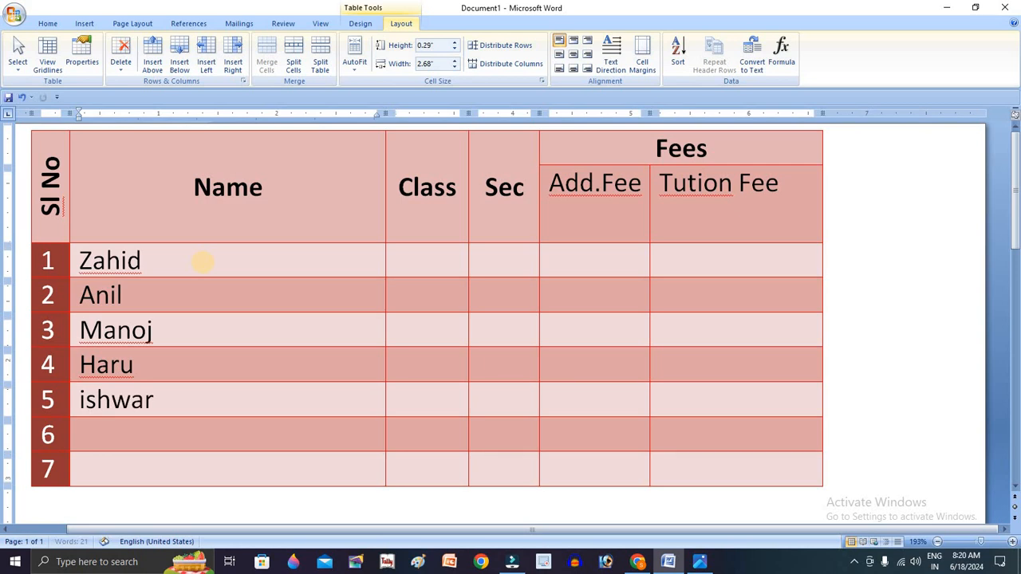
pyautogui.write('n')
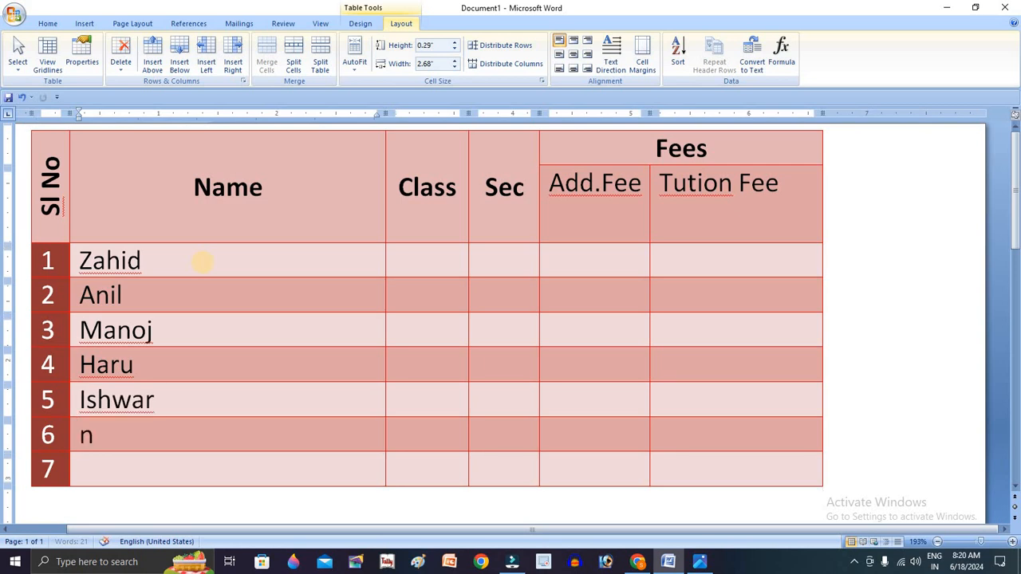
pyautogui.write('itesh')
pyautogui.press('Down')
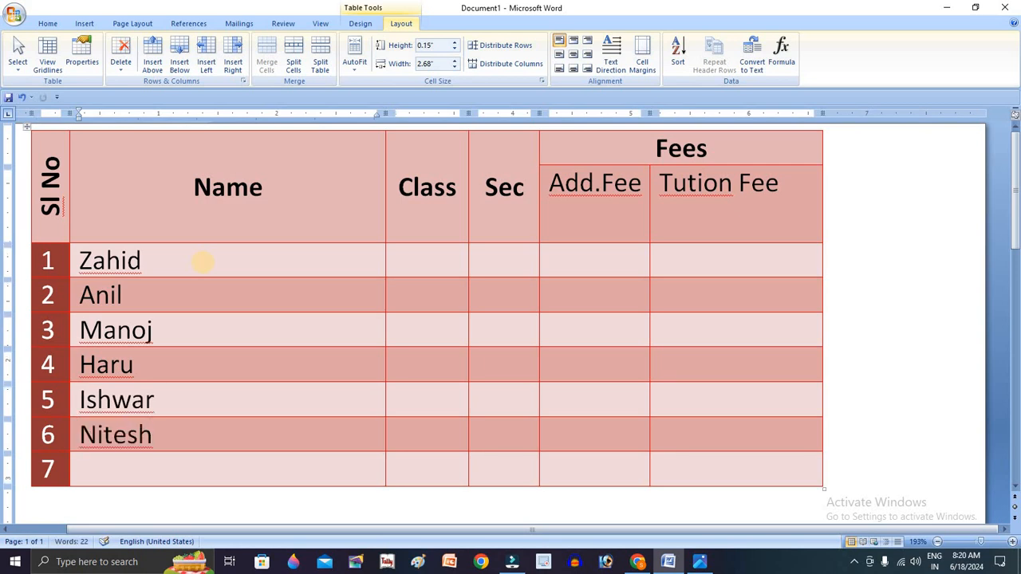
pyautogui.write('om')
# Sort the seven data rows by the Name column as text in ascending order, selecting only the name cells.
pyautogui.press('Up')
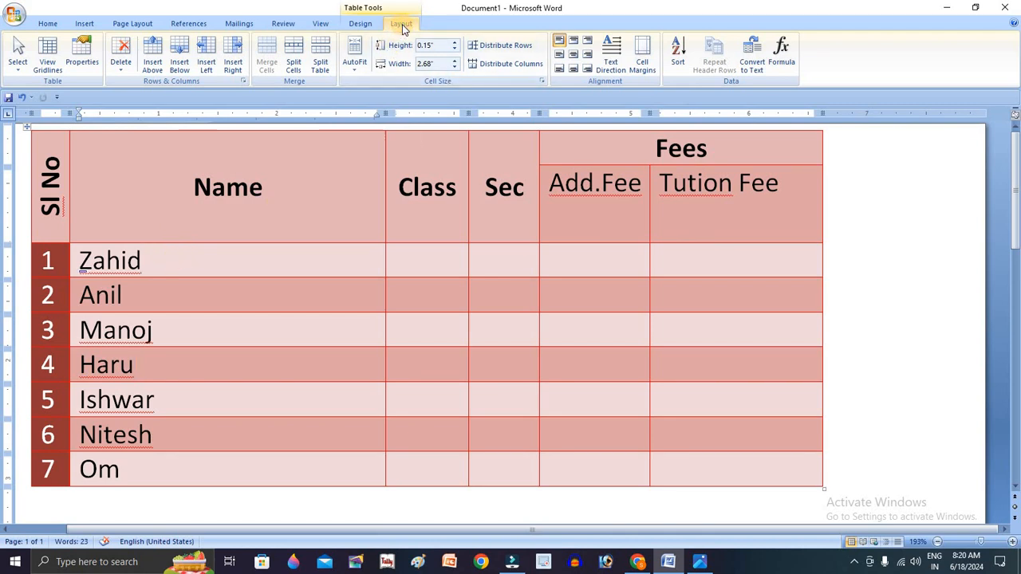
pyautogui.click(679, 52)
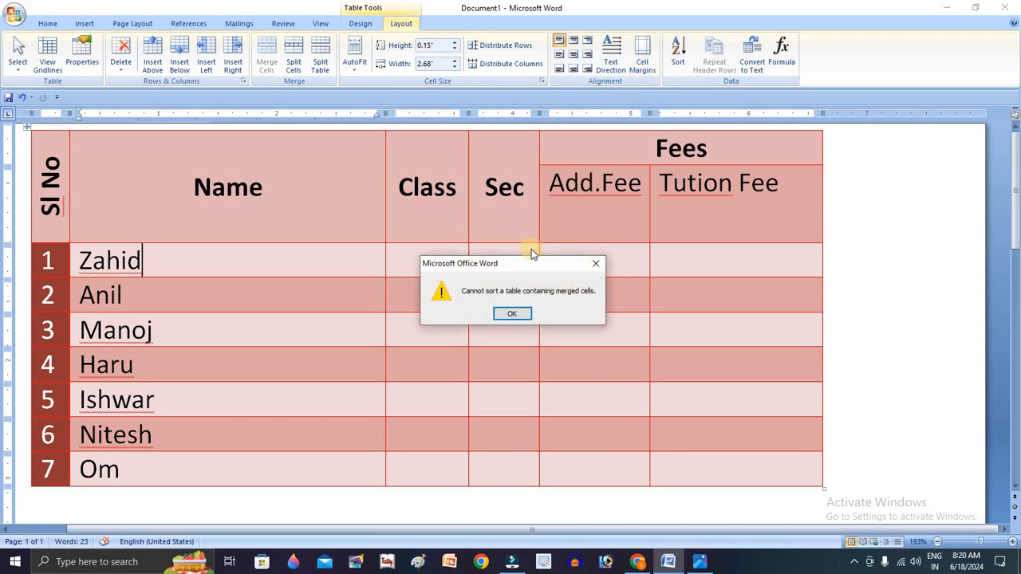
pyautogui.click(510, 314)
pyautogui.moveTo(210, 267); pyautogui.dragTo(205, 456)
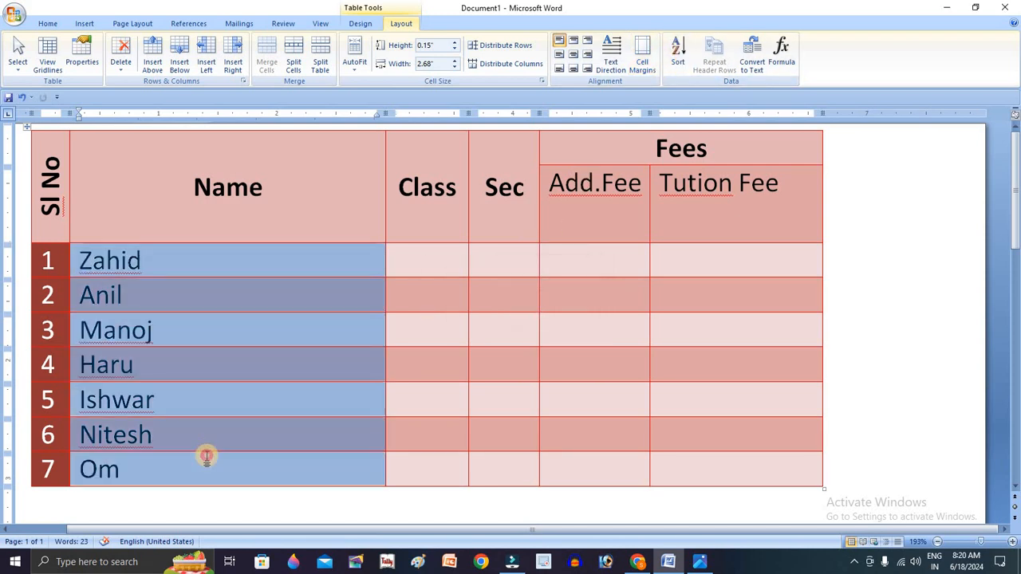
pyautogui.click(684, 56)
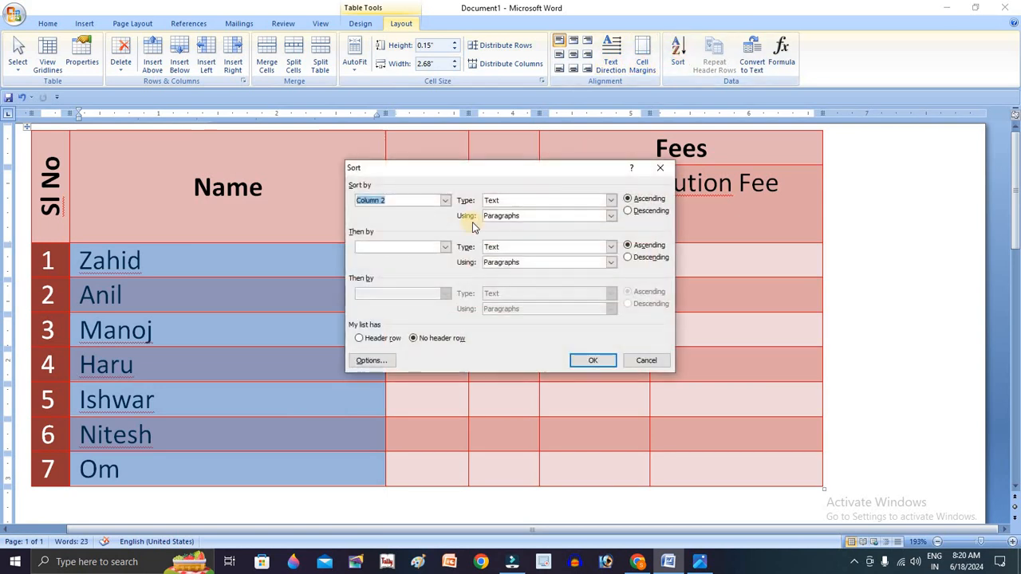
pyautogui.click(588, 361)
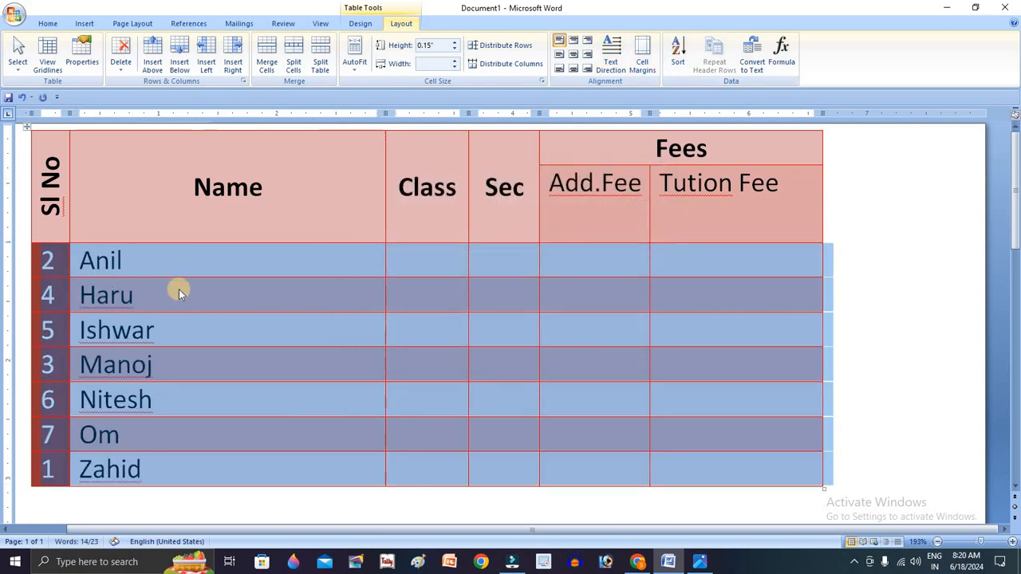
pyautogui.click(125, 261)
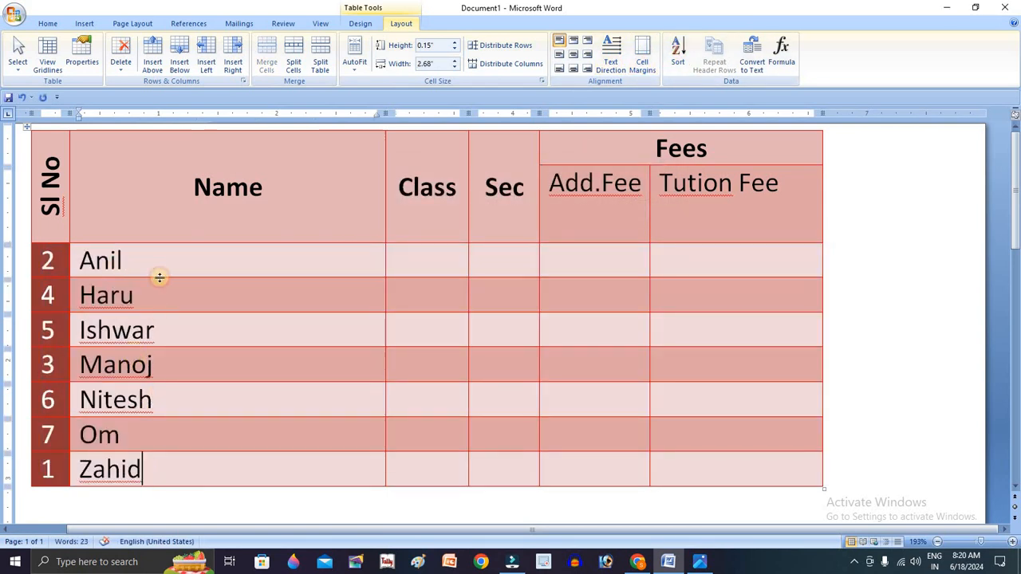
pyautogui.click(178, 474)
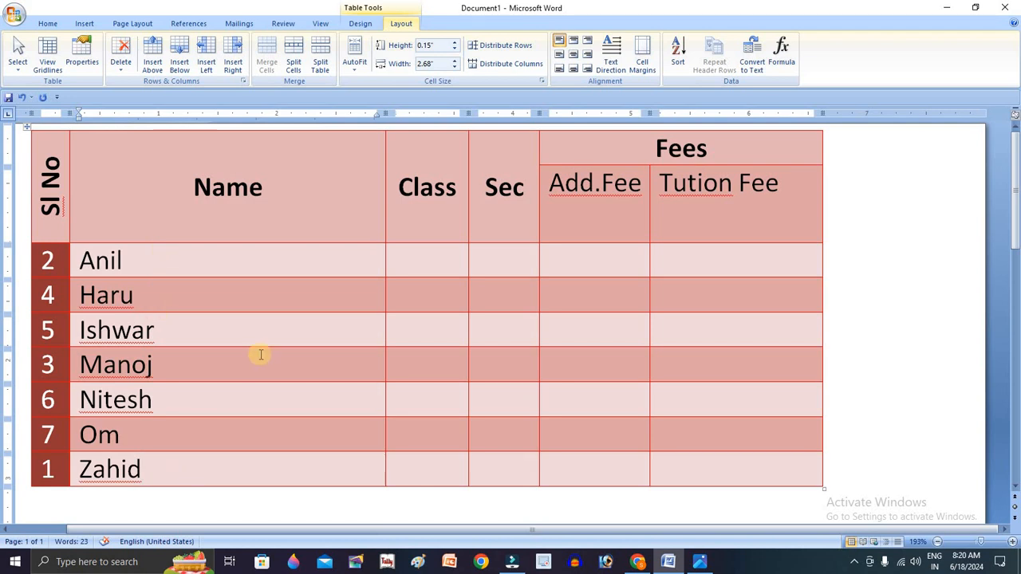
pyautogui.click(196, 272)
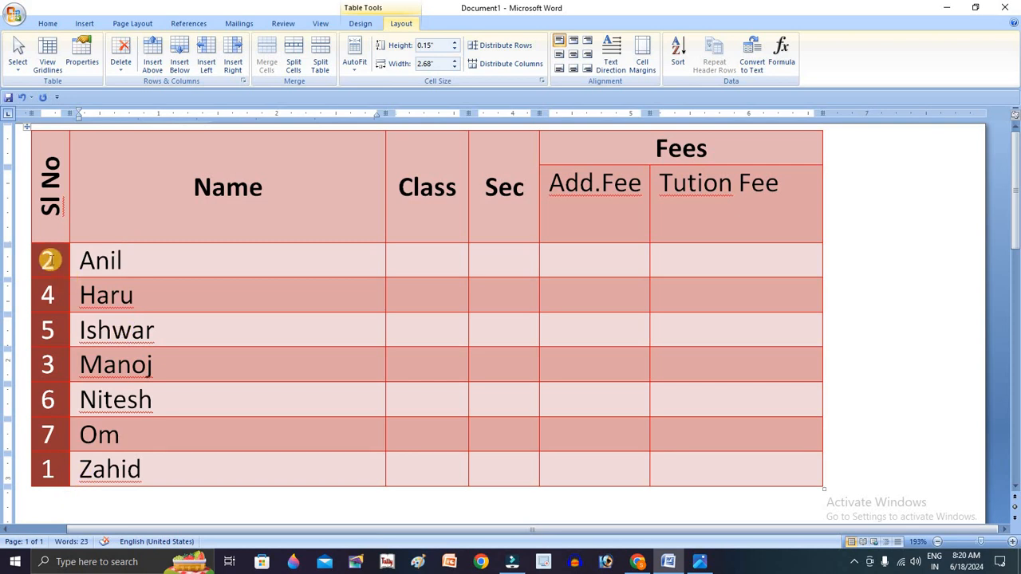
# Sort the data rows by the Name column as text in descending order, using only the name cells as the selection.
pyautogui.moveTo(80, 258); pyautogui.dragTo(734, 260)
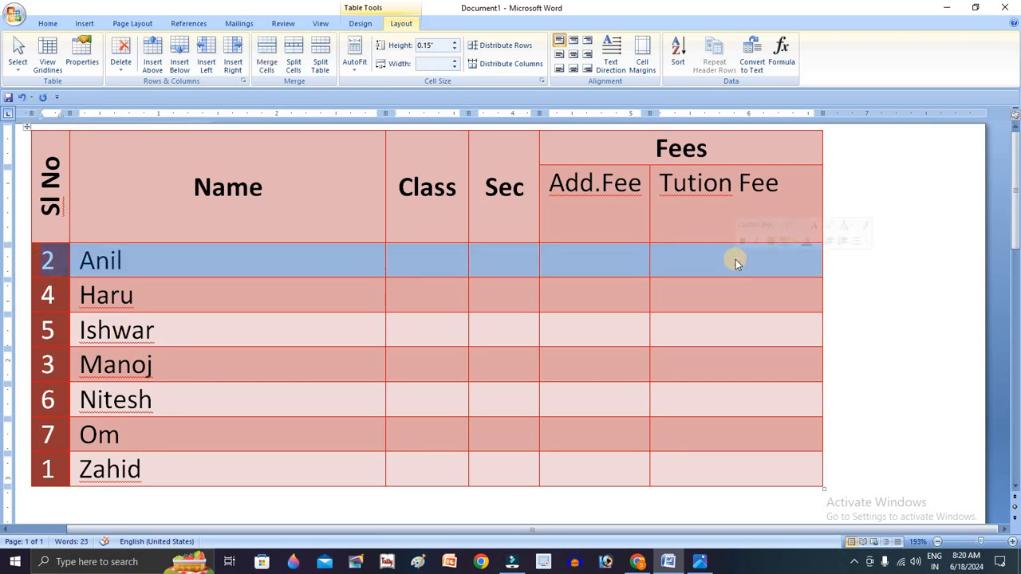
pyautogui.click(288, 297)
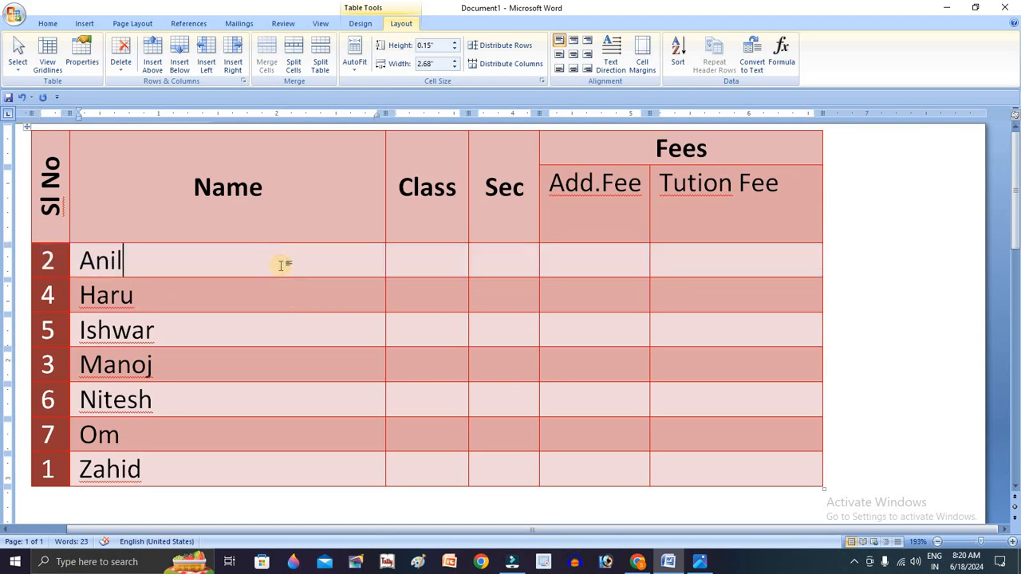
pyautogui.click(679, 53)
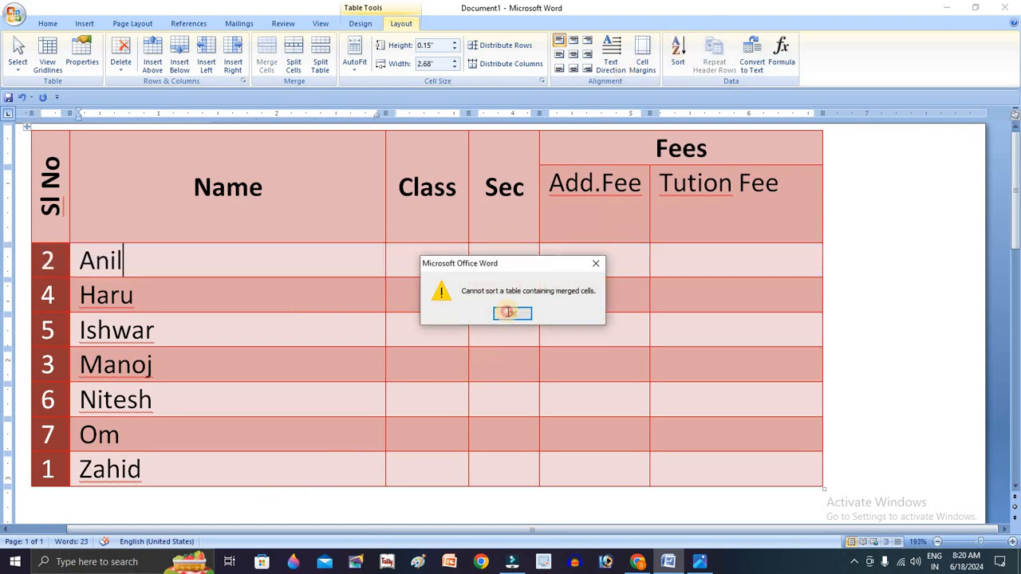
pyautogui.click(509, 312)
pyautogui.moveTo(166, 268); pyautogui.dragTo(166, 469)
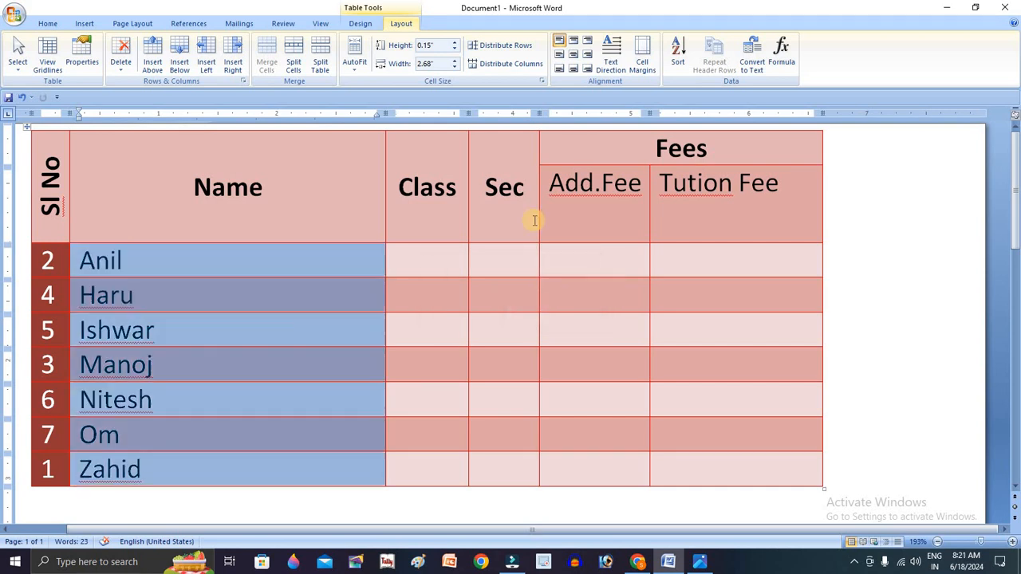
pyautogui.click(678, 52)
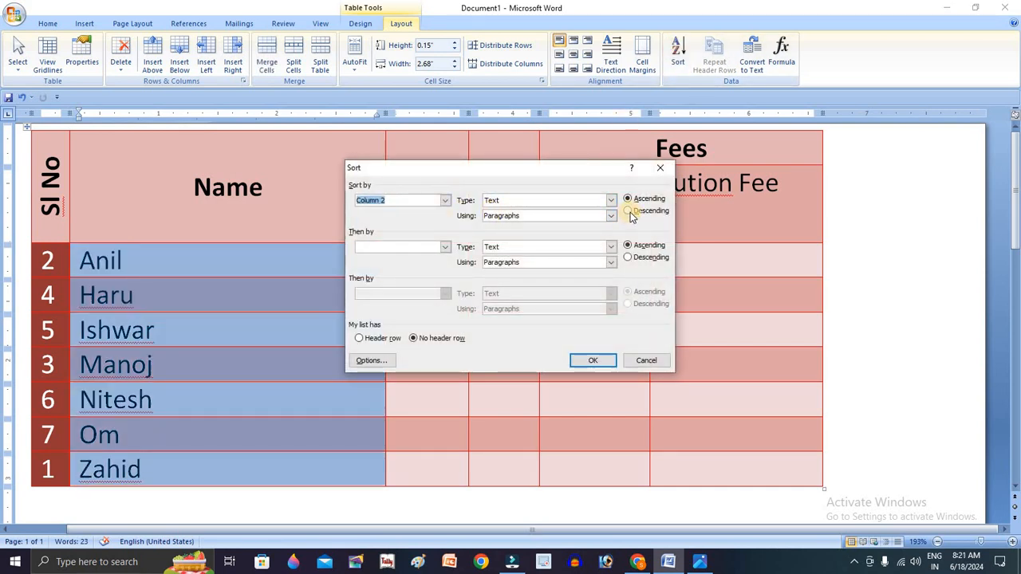
pyautogui.click(628, 212)
pyautogui.click(592, 362)
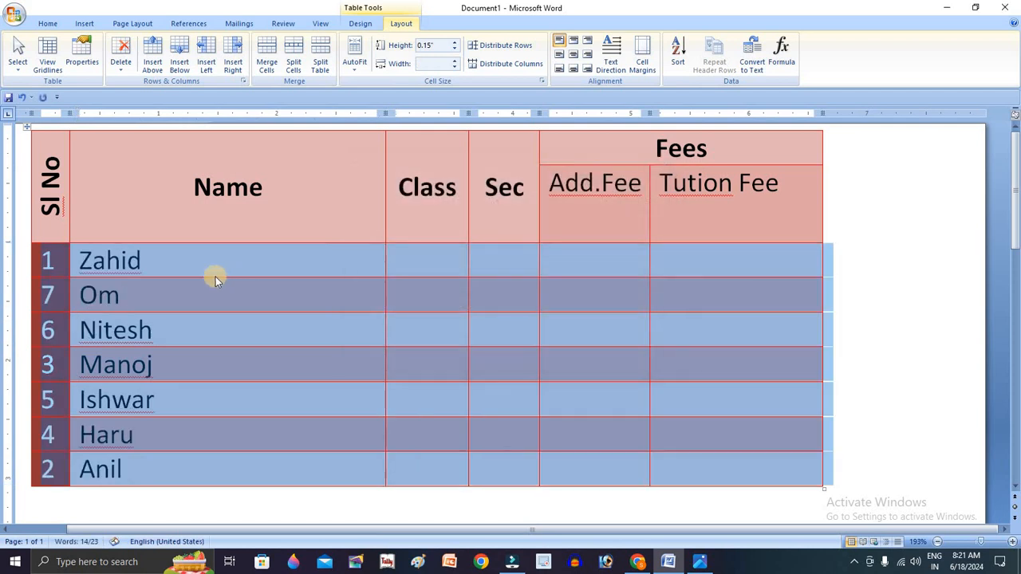
pyautogui.click(210, 272)
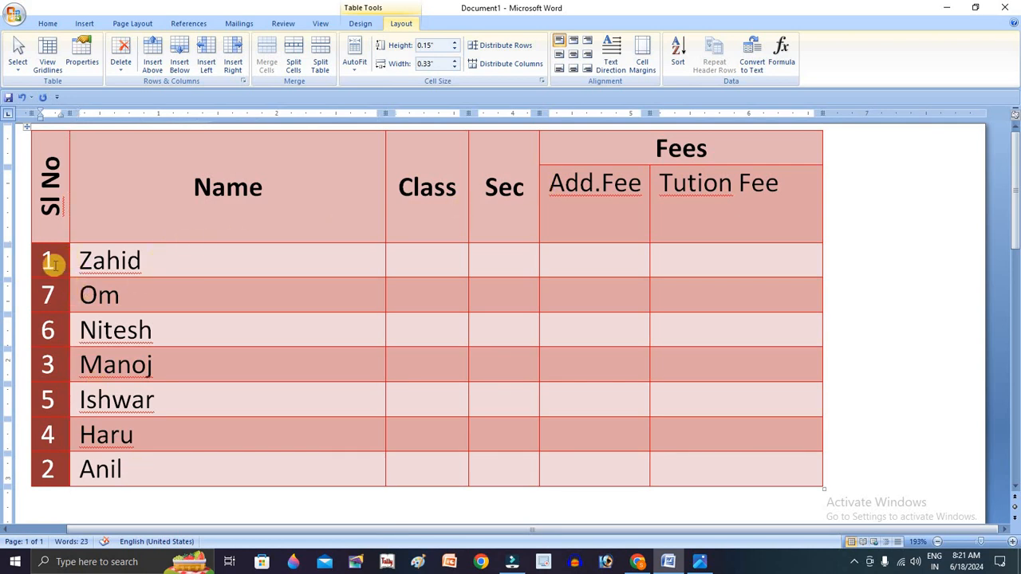
# Sort the data rows by the numbers in the Sl No column in ascending order.
pyautogui.click(52, 270)
pyautogui.moveTo(52, 269); pyautogui.dragTo(50, 470)
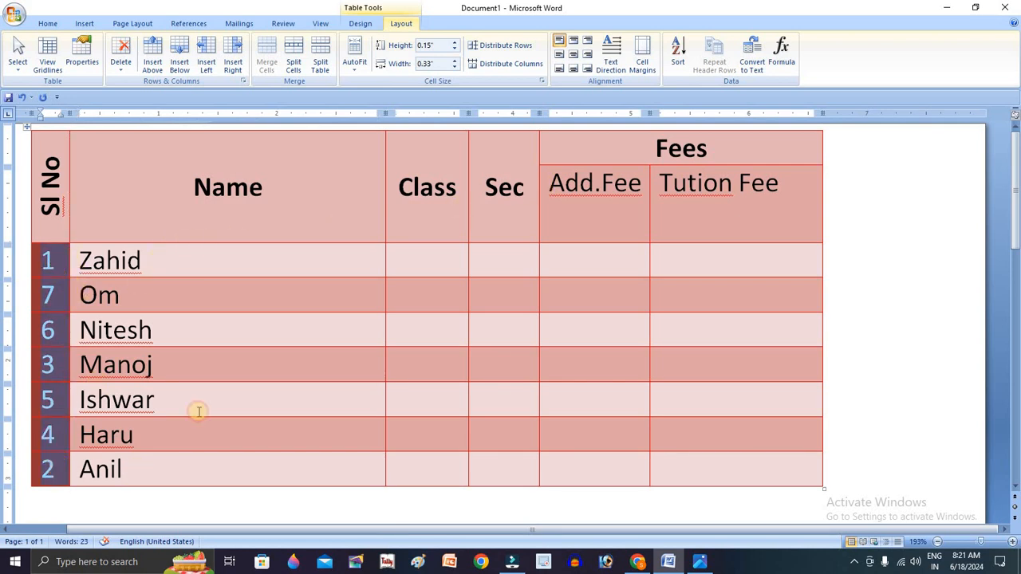
pyautogui.click(679, 56)
pyautogui.click(630, 200)
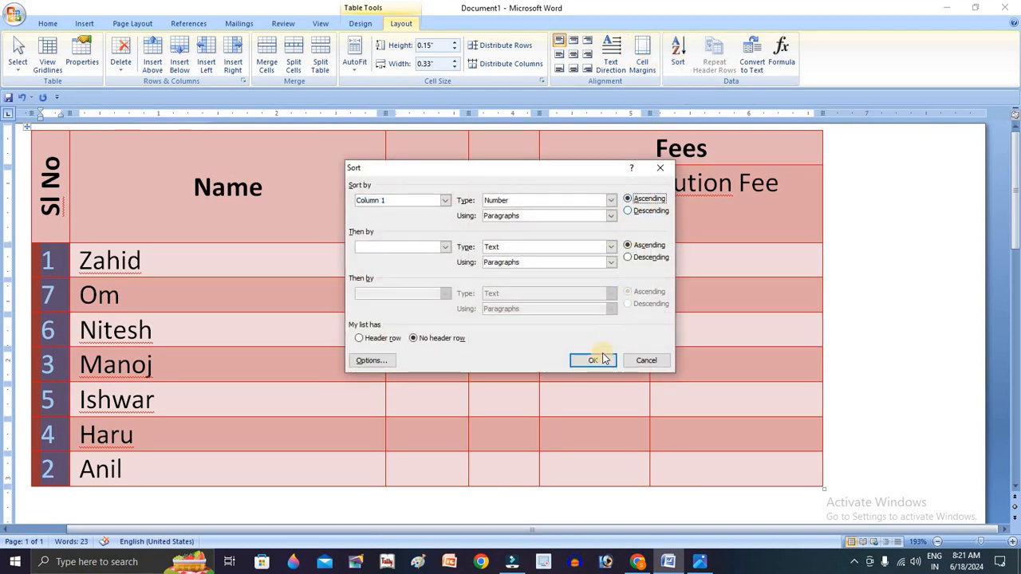
pyautogui.click(595, 361)
pyautogui.click(48, 259)
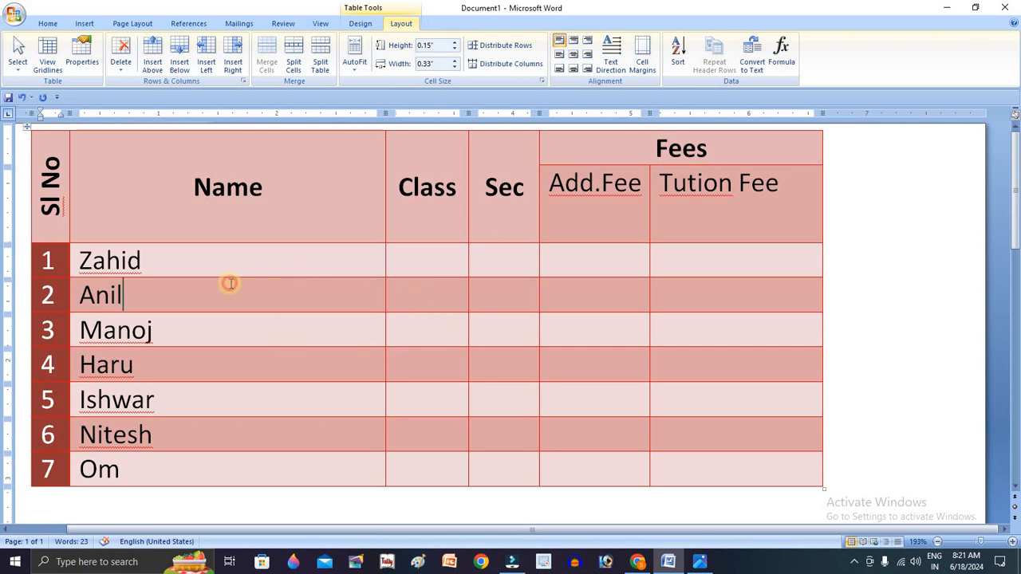
pyautogui.click(269, 271)
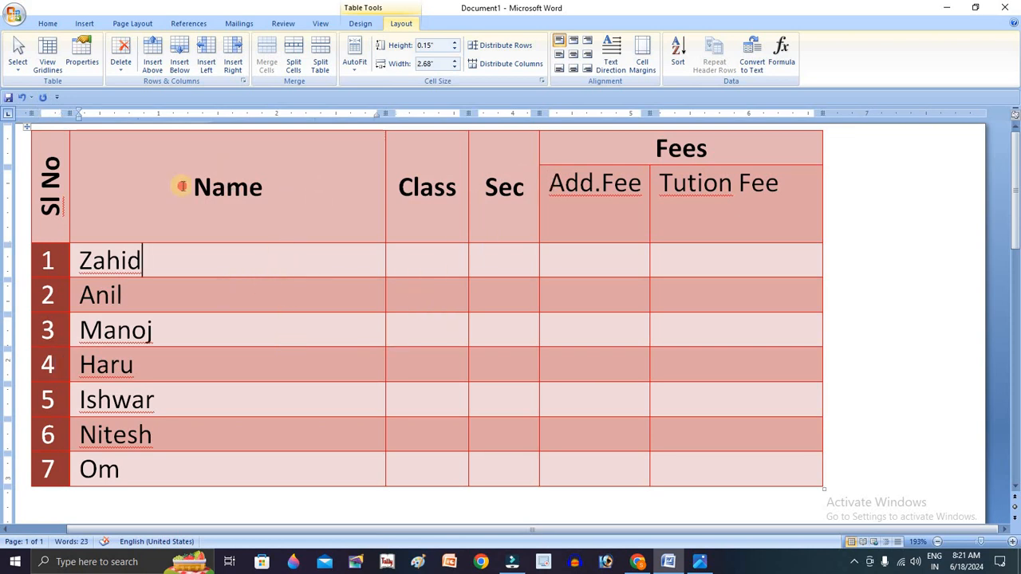
# AutoFit the table's columns to their contents.
pyautogui.moveTo(182, 186); pyautogui.dragTo(262, 461)
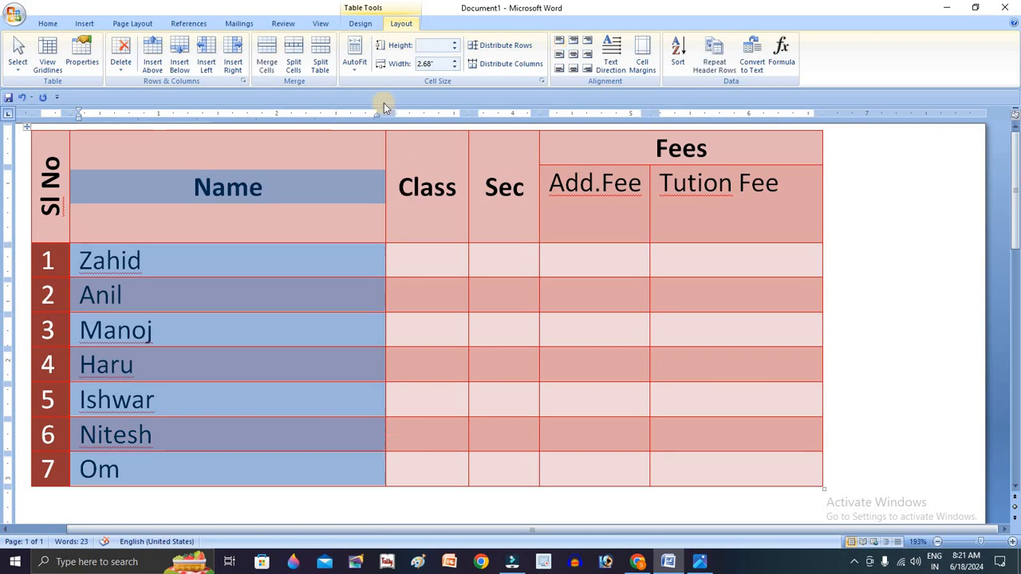
pyautogui.click(354, 70)
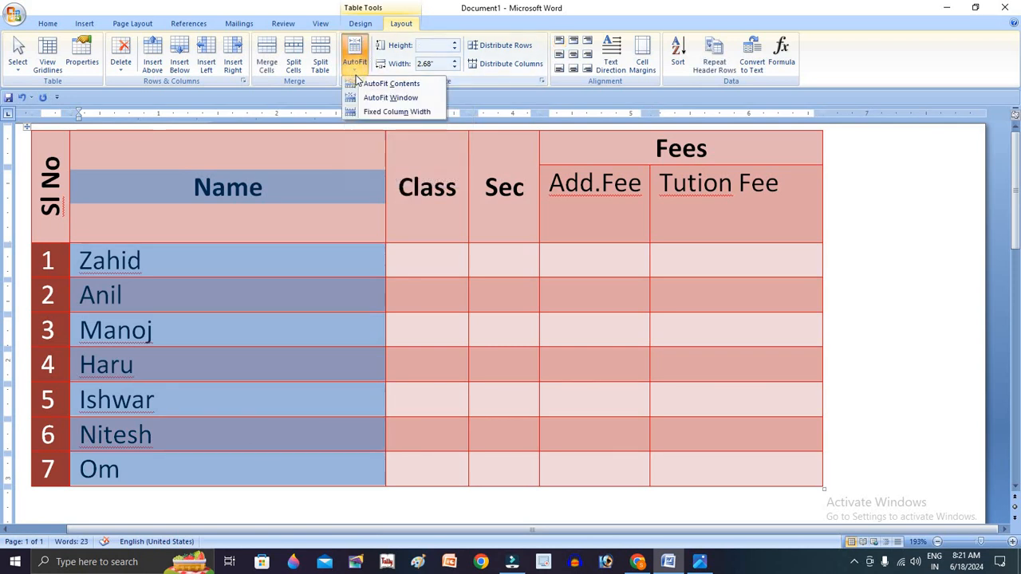
pyautogui.click(405, 84)
pyautogui.click(272, 297)
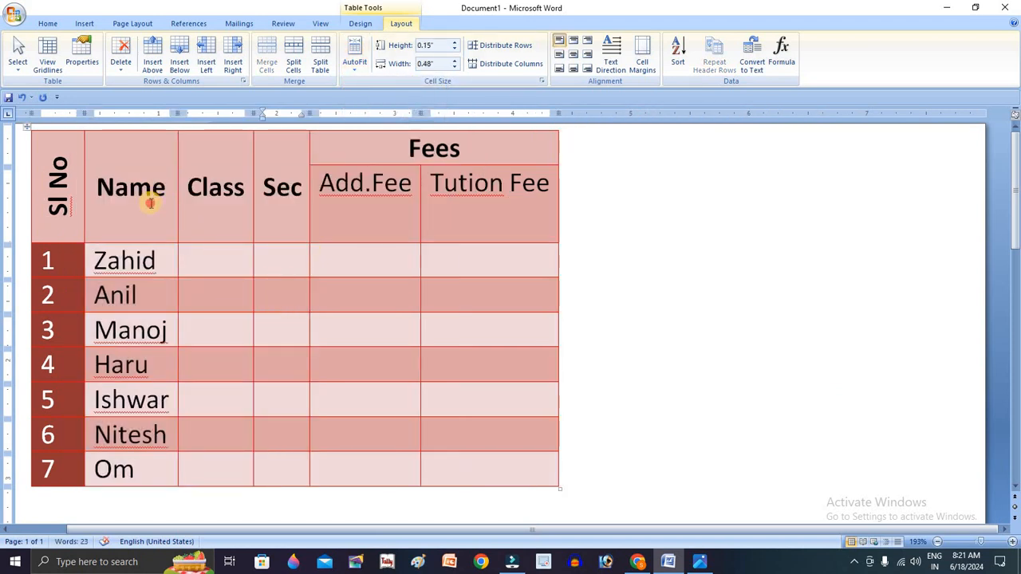
pyautogui.click(196, 465)
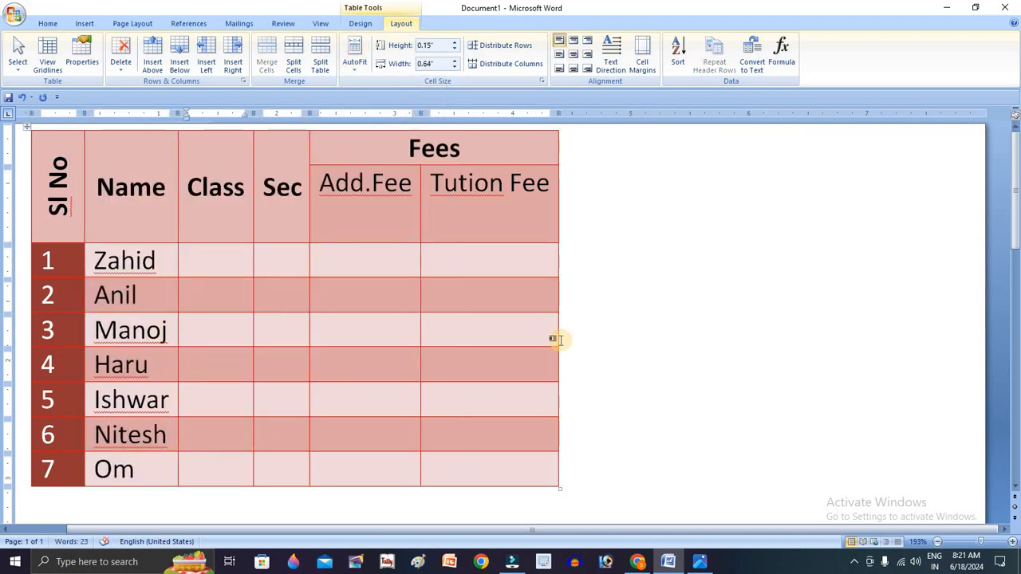
pyautogui.click(372, 303)
pyautogui.click(399, 180)
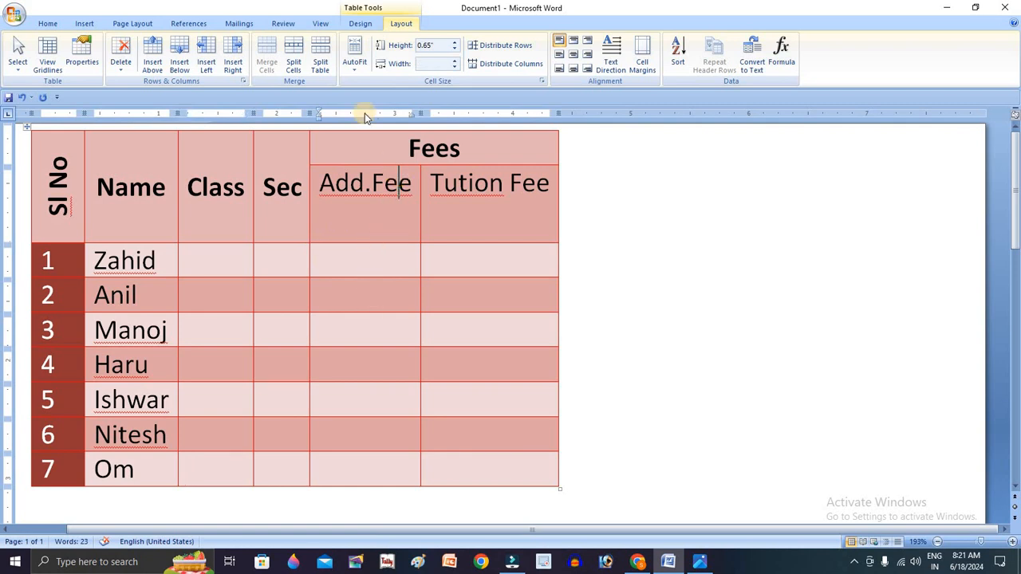
pyautogui.click(370, 27)
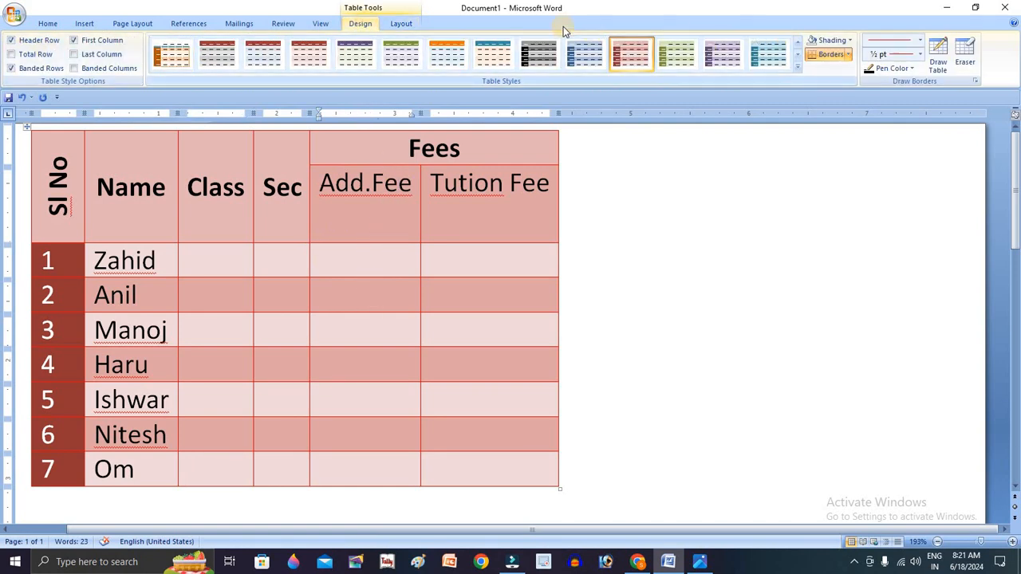
pyautogui.click(402, 24)
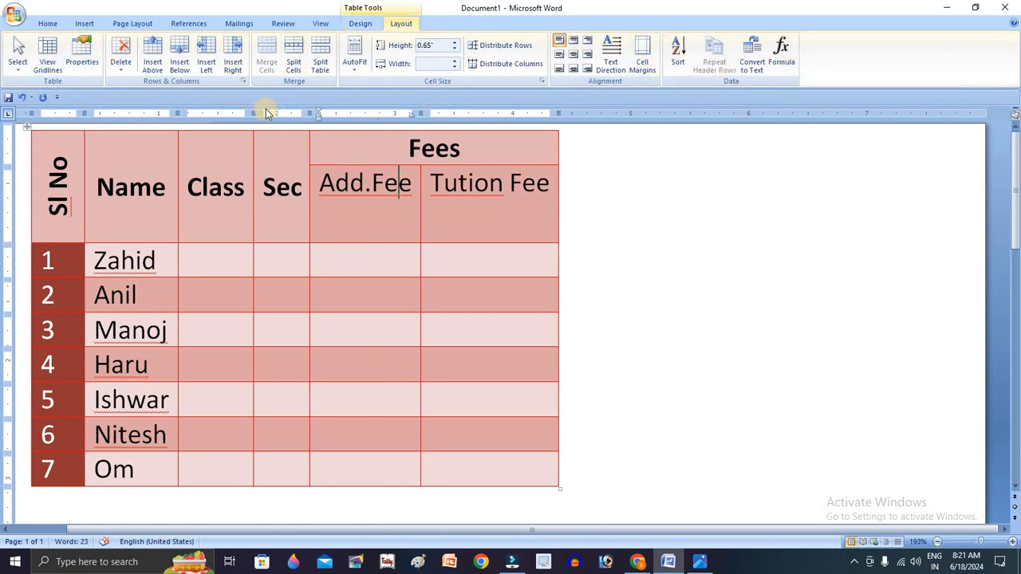
# Enter 500 in the Add.Fee column for each of the seven student rows.
pyautogui.click(386, 257)
pyautogui.write('500')
pyautogui.press('Return')
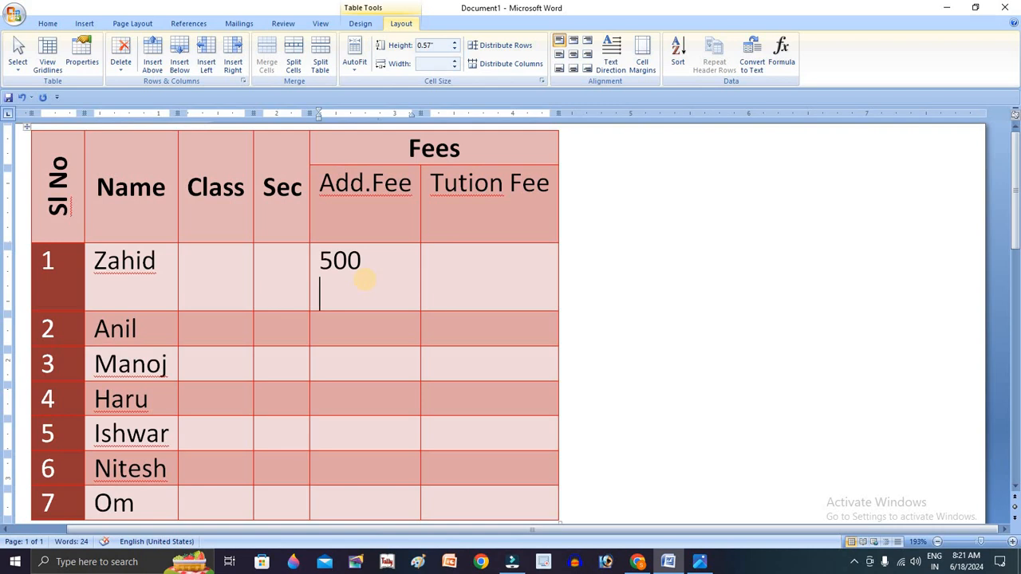
pyautogui.press('BackSpace')
pyautogui.write('500')
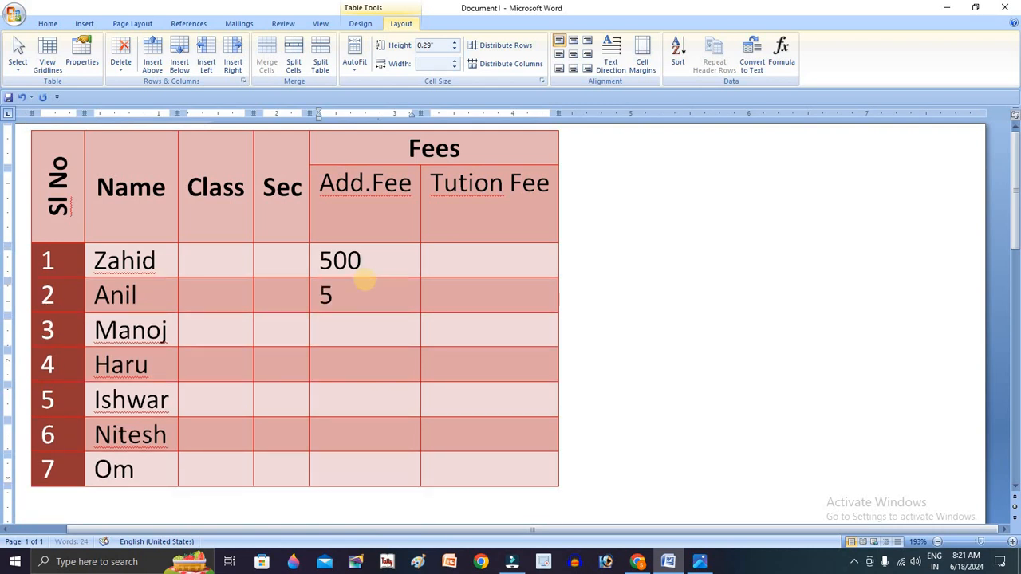
pyautogui.press('Down')
pyautogui.write('500')
pyautogui.press('Down')
pyautogui.write('58')
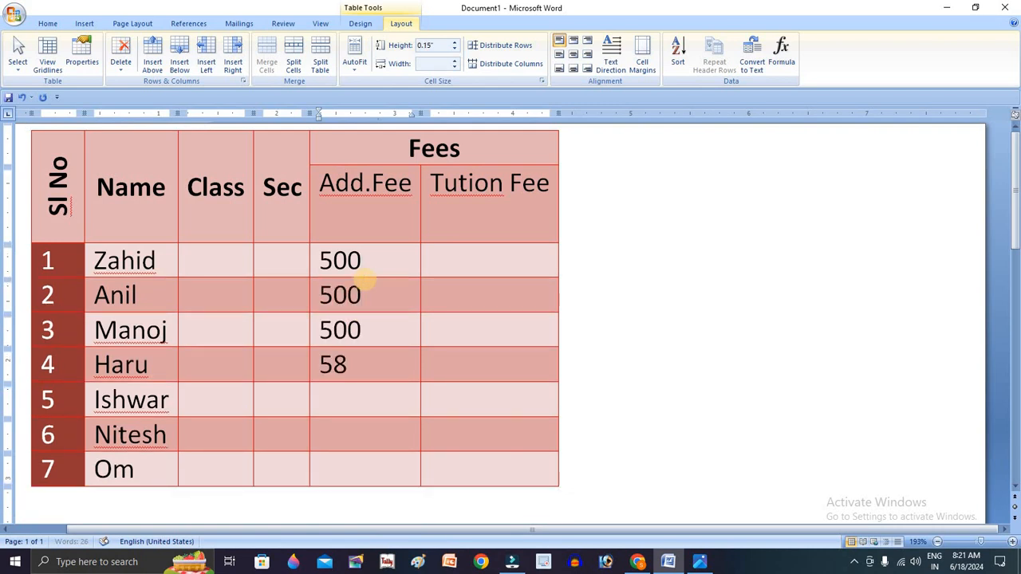
pyautogui.write('0')
pyautogui.press('BackSpace')
pyautogui.press('BackSpace')
pyautogui.write('00500')
pyautogui.press('Down')
pyautogui.write('505')
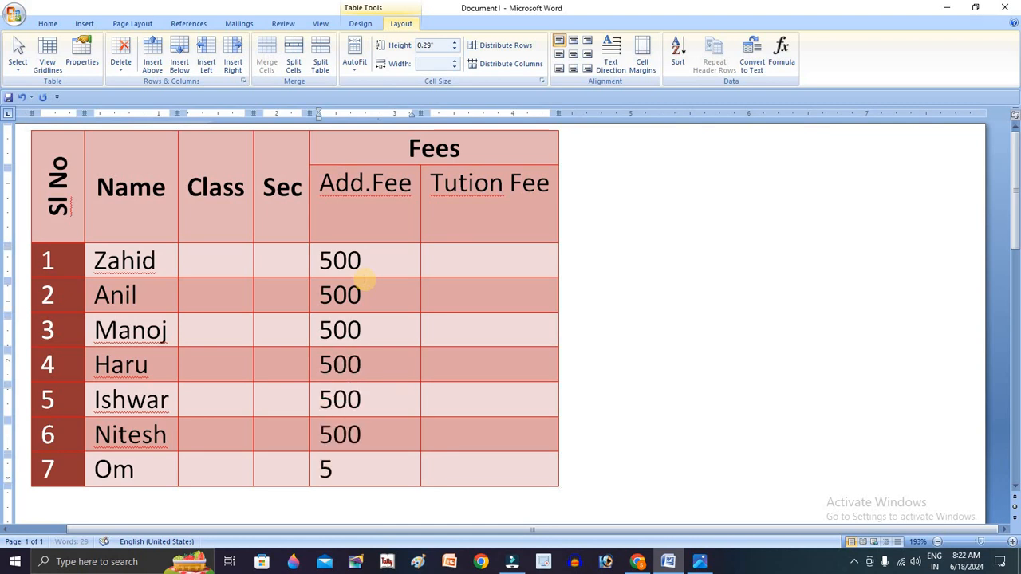
pyautogui.write('00')
pyautogui.press('Down')
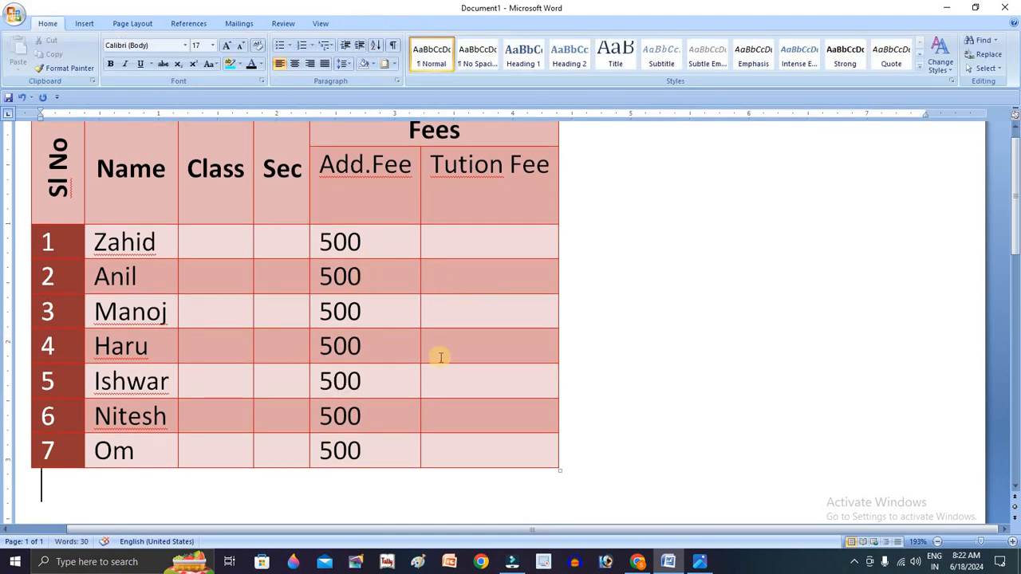
# Add a new row at the end of the table and merge its first four cells, from Sl No through Sec.
pyautogui.click(443, 452)
pyautogui.press('Tab')
pyautogui.press('Tab')
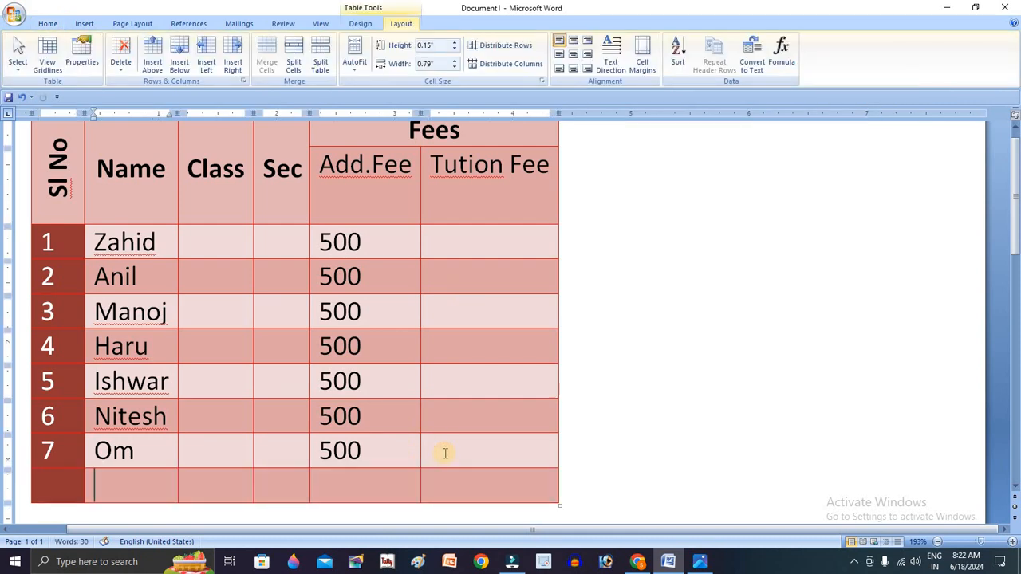
pyautogui.click(291, 489)
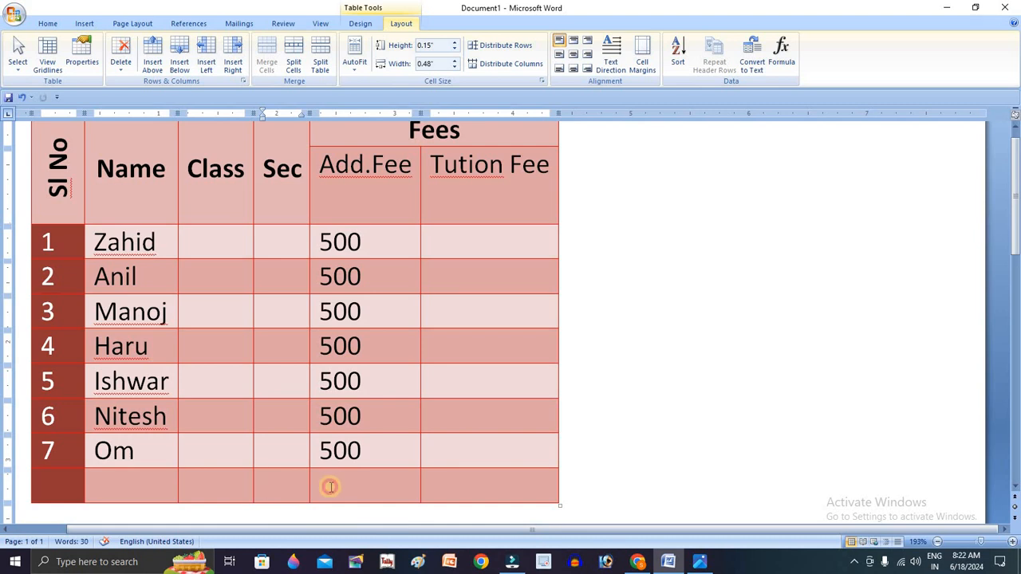
pyautogui.moveTo(62, 488); pyautogui.dragTo(289, 490)
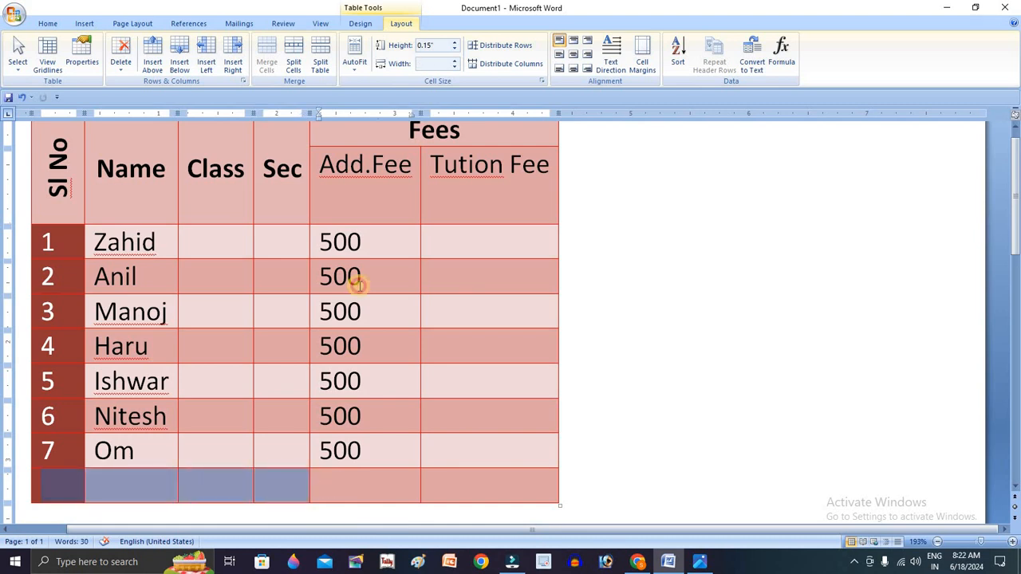
pyautogui.click(267, 56)
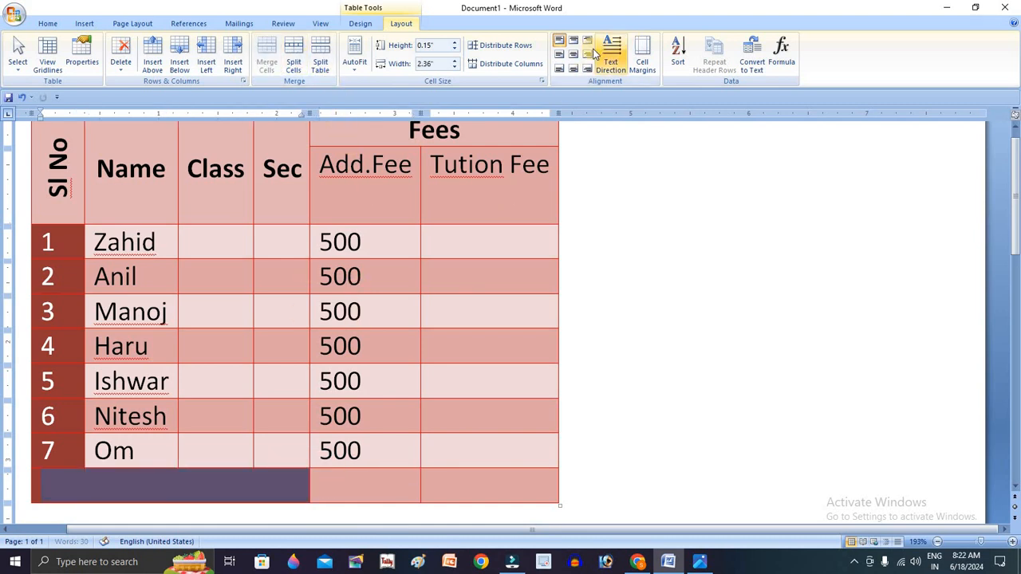
# Enter TOTAL in the merged cell of the last row as centred, bold, yellow text.
pyautogui.click(572, 53)
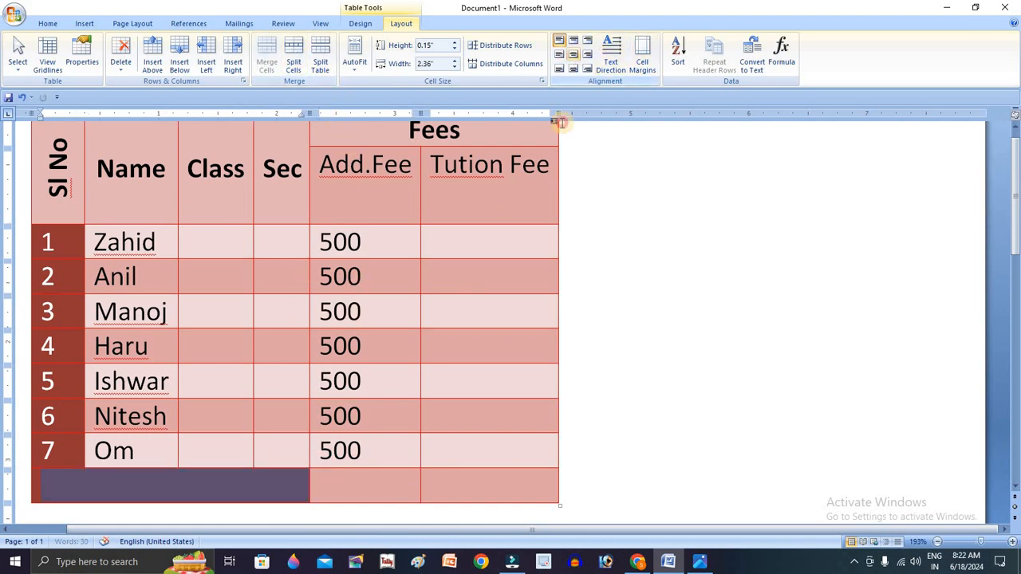
pyautogui.click(48, 24)
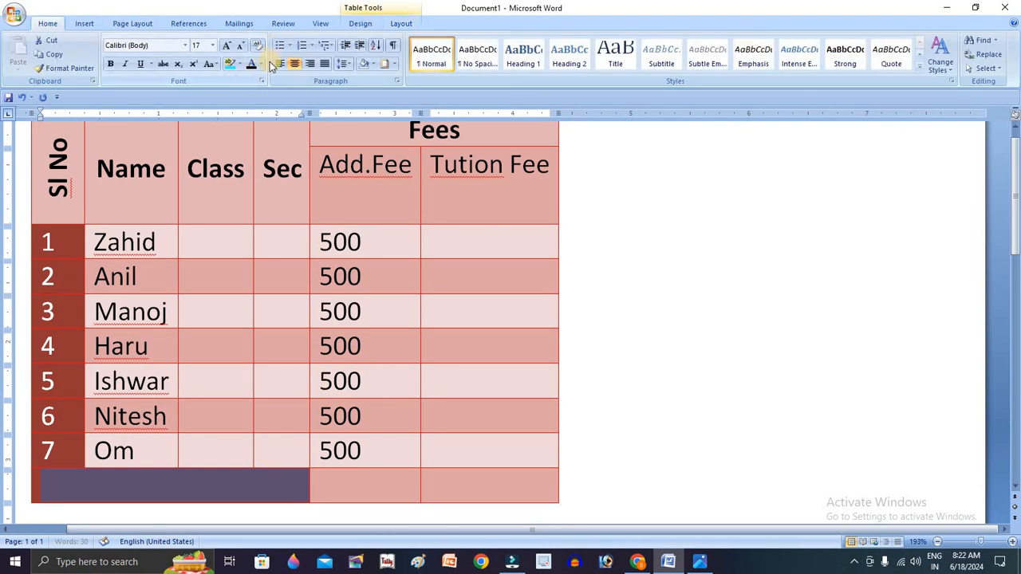
pyautogui.click(261, 65)
pyautogui.click(283, 175)
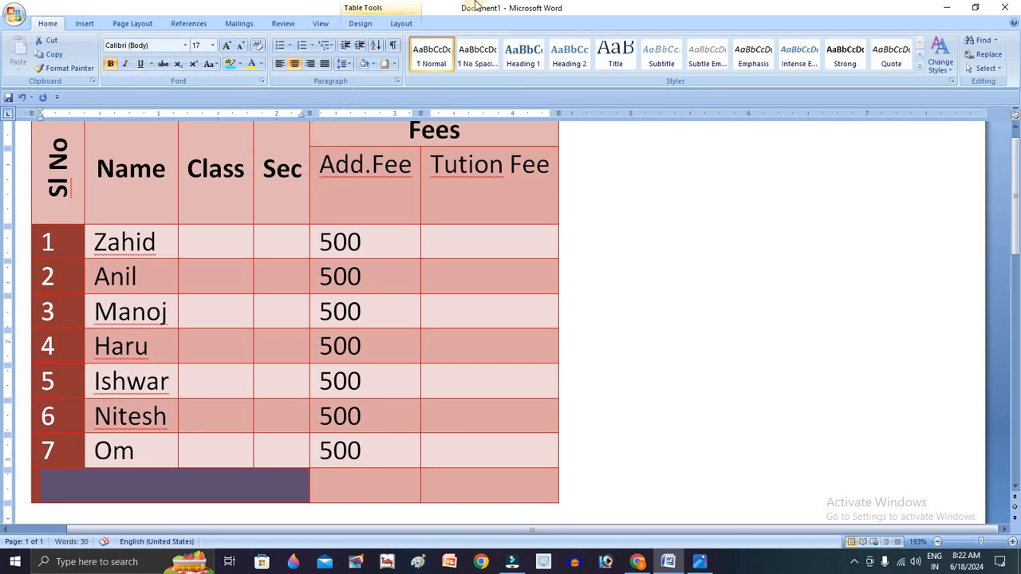
pyautogui.write('t')
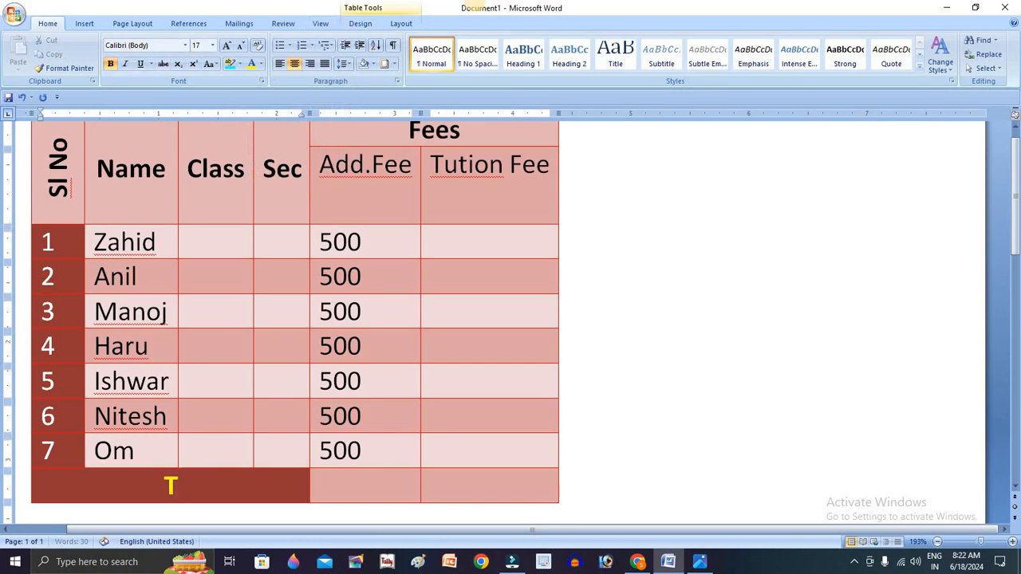
pyautogui.write('OTA')
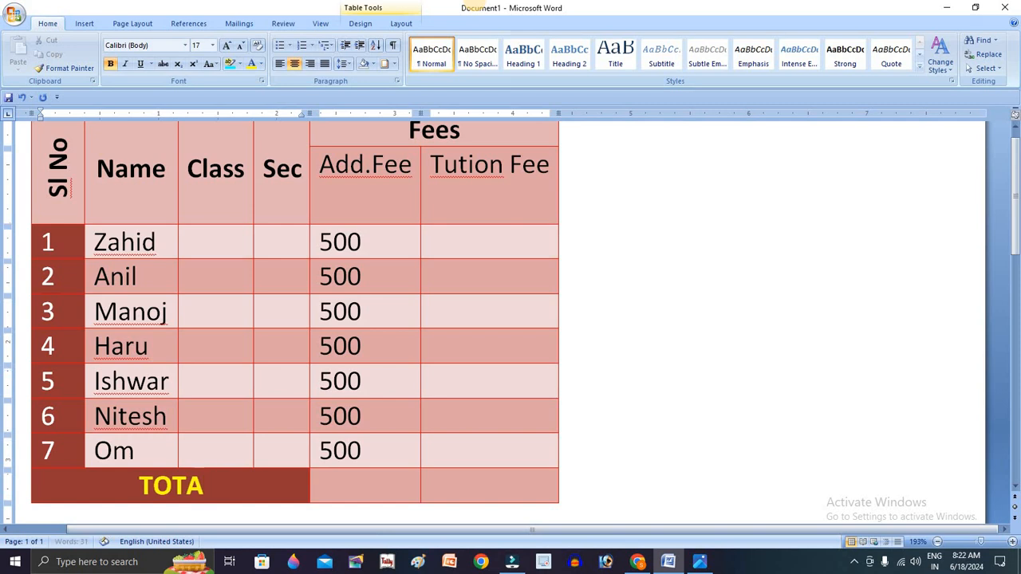
pyautogui.write('L')
# Insert the formula =SUM(ABOVE) in the Add.Fee cell of the TOTAL row, leaving the number format empty.
pyautogui.press('Tab')
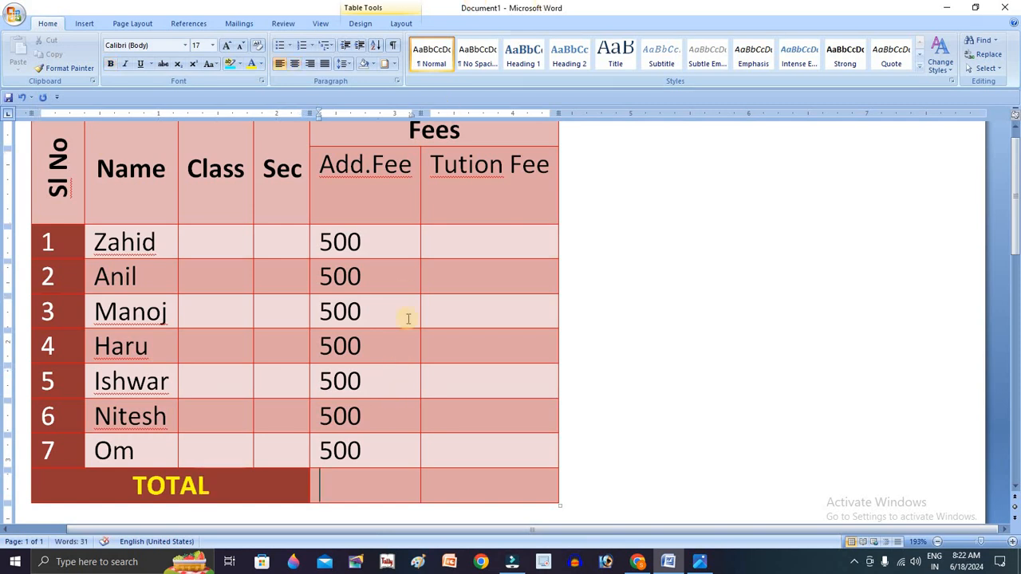
pyautogui.click(400, 23)
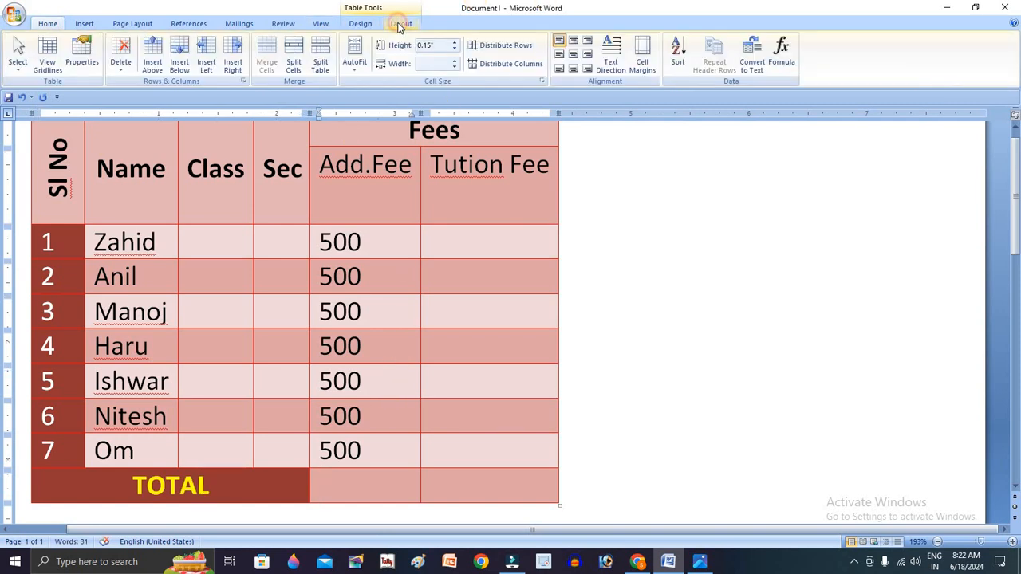
pyautogui.click(781, 54)
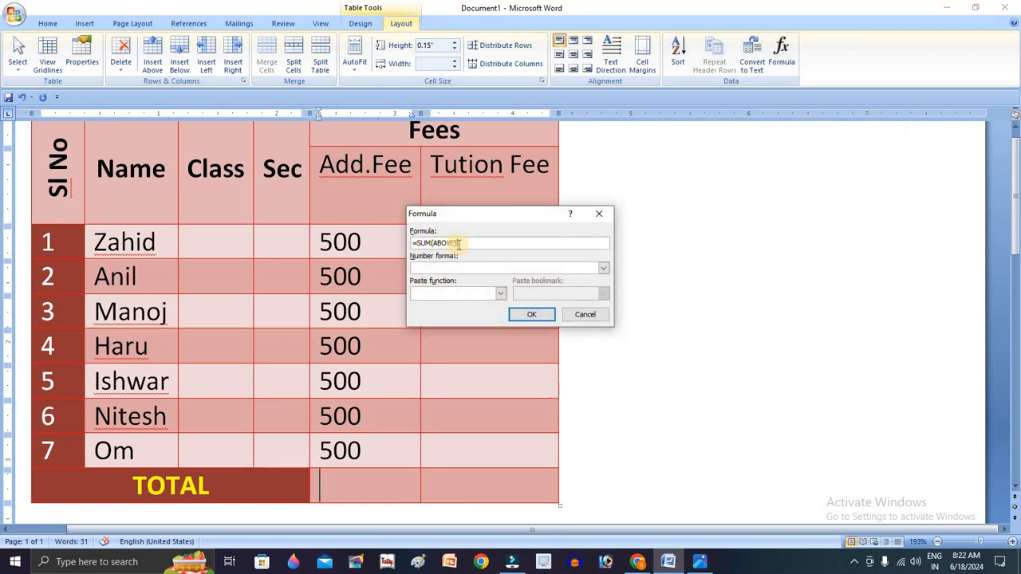
pyautogui.click(605, 271)
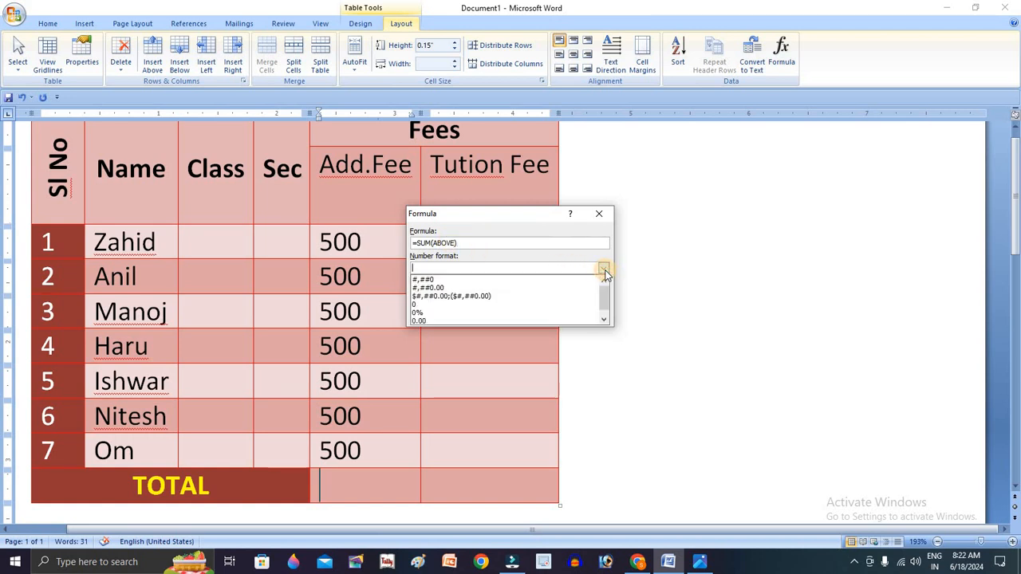
pyautogui.click(502, 295)
pyautogui.click(500, 295)
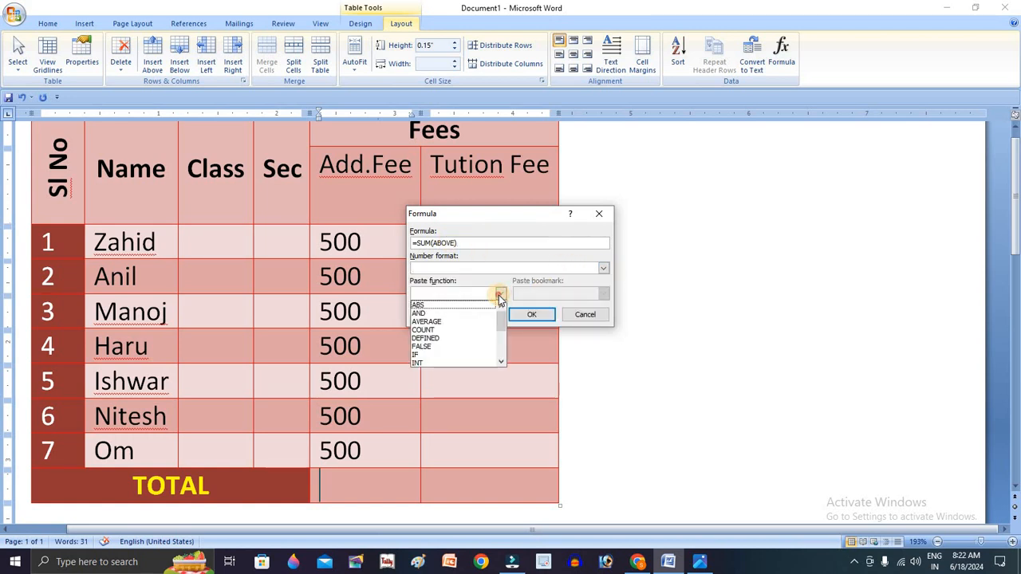
pyautogui.click(547, 316)
pyautogui.click(535, 315)
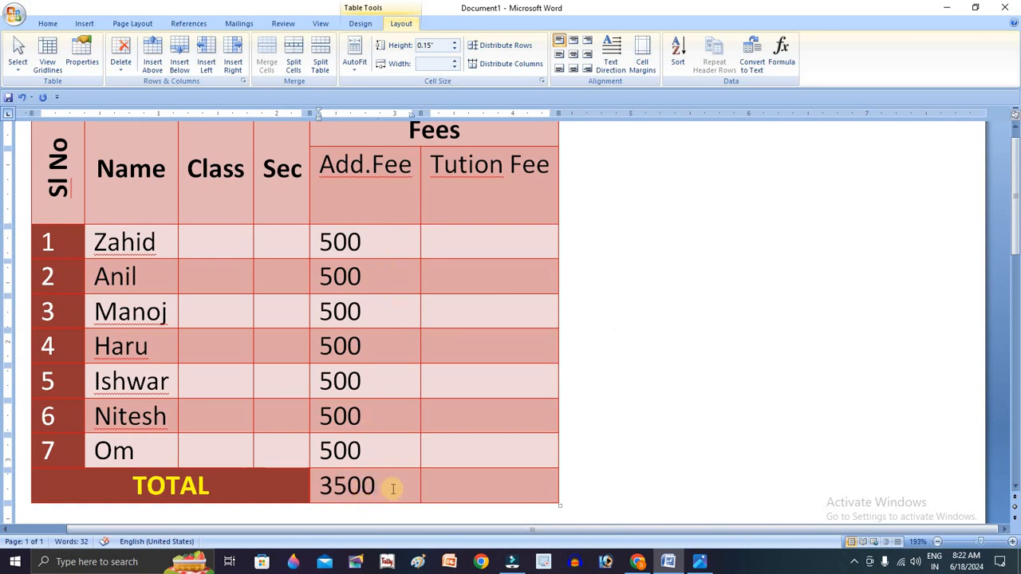
pyautogui.click(437, 345)
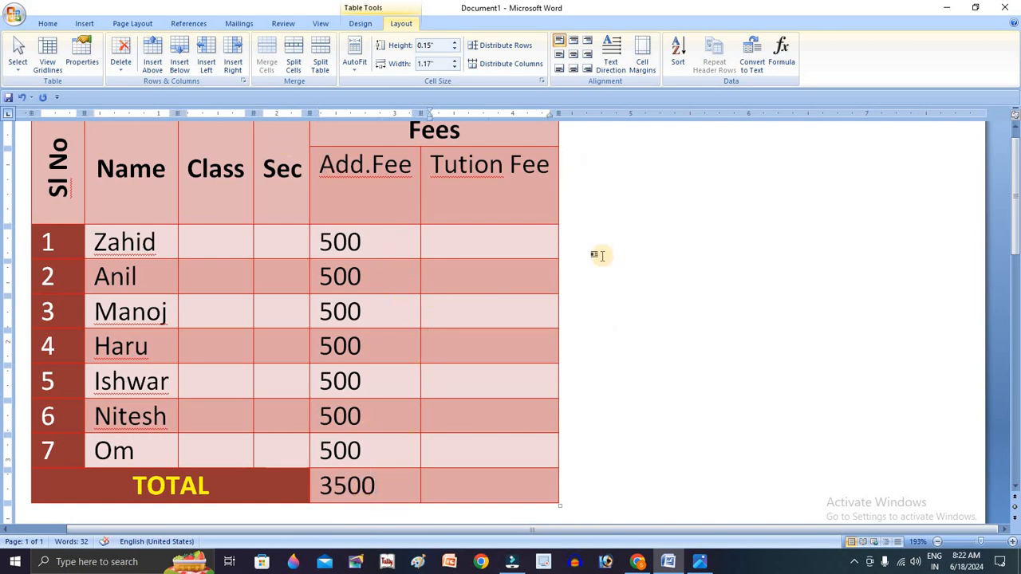
pyautogui.scroll(-2, 599, 254)
pyautogui.scroll(3, 598, 253)
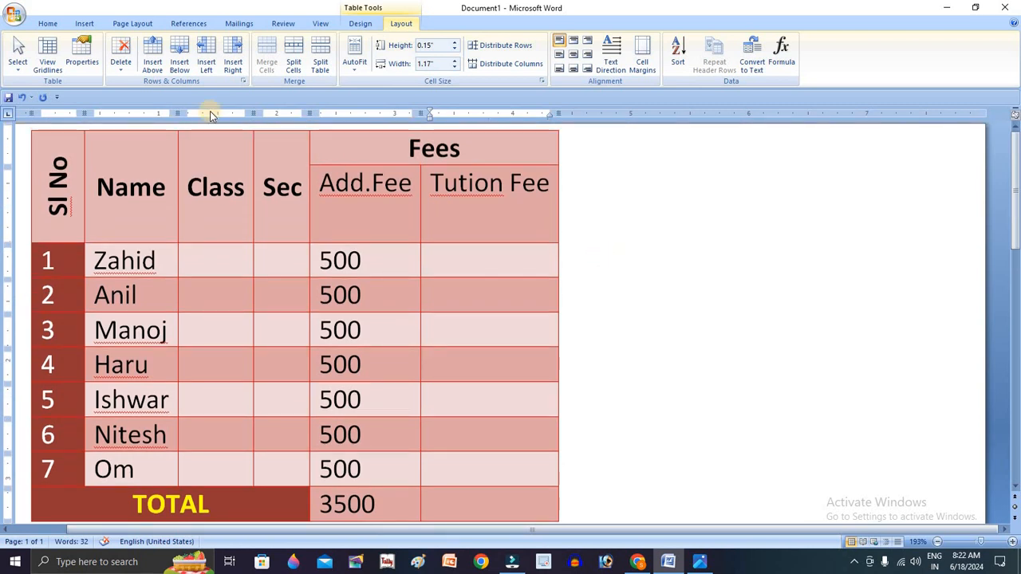
# Start saving the document and select the OM folder in Documents as the location.
pyautogui.click(18, 16)
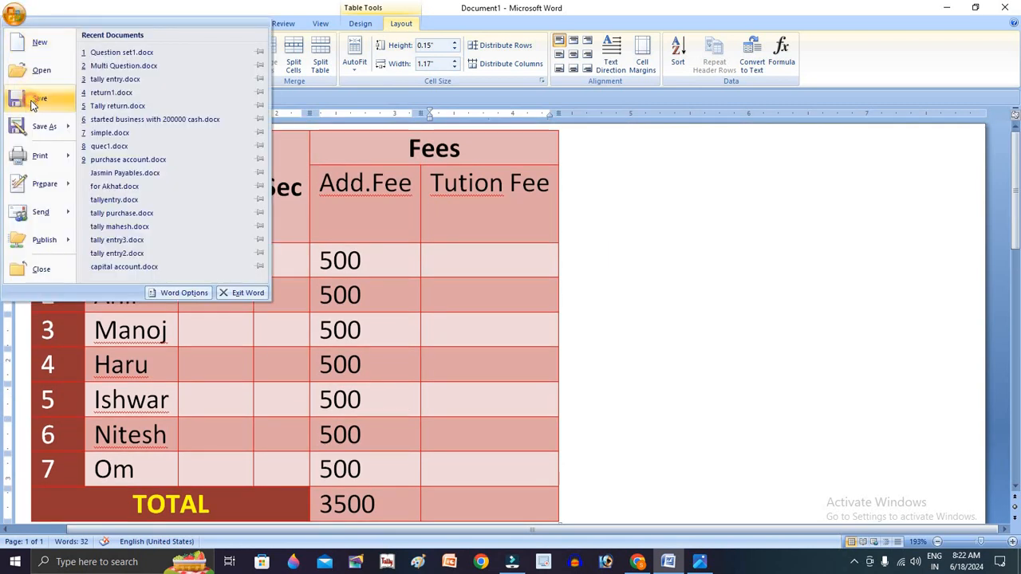
pyautogui.click(32, 101)
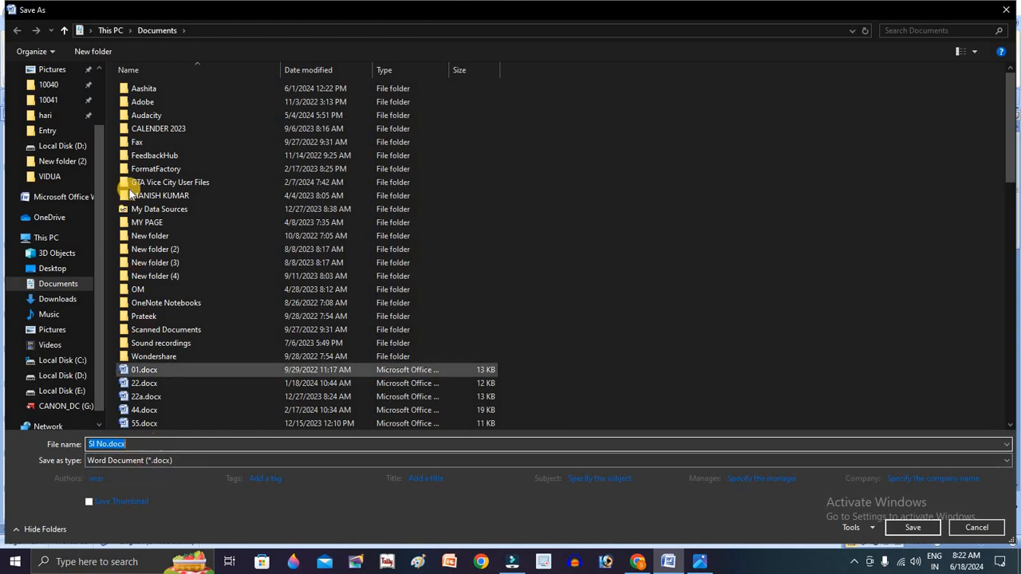
pyautogui.click(159, 289)
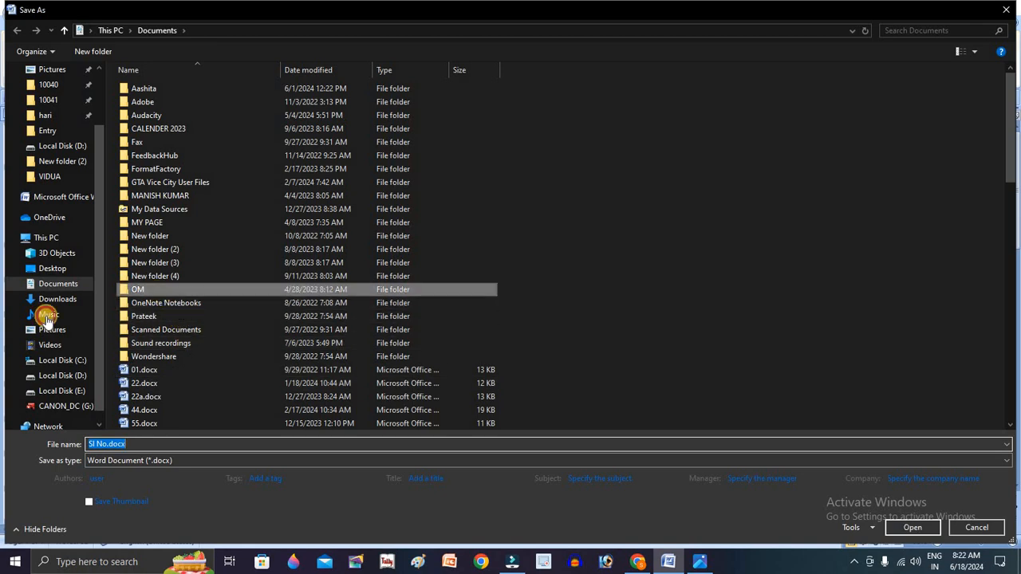
pyautogui.click(615, 165)
pyautogui.rightClick(616, 166)
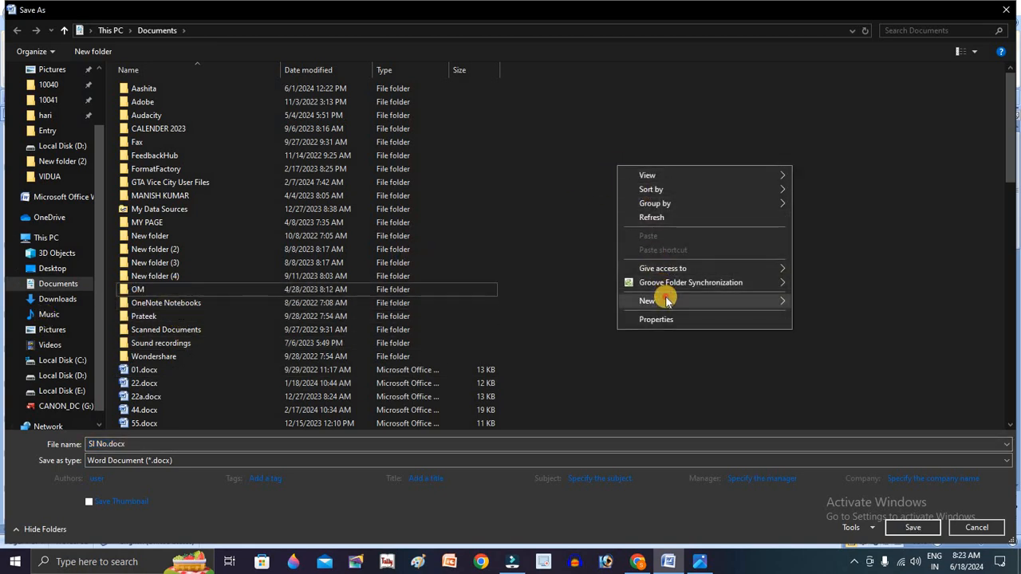
pyautogui.moveTo(667, 301)
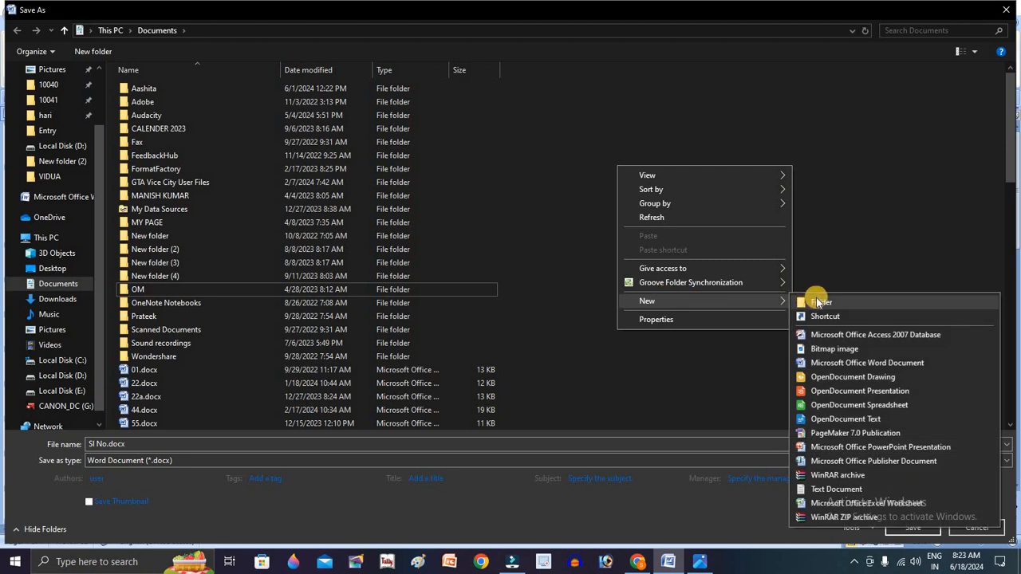
pyautogui.click(419, 224)
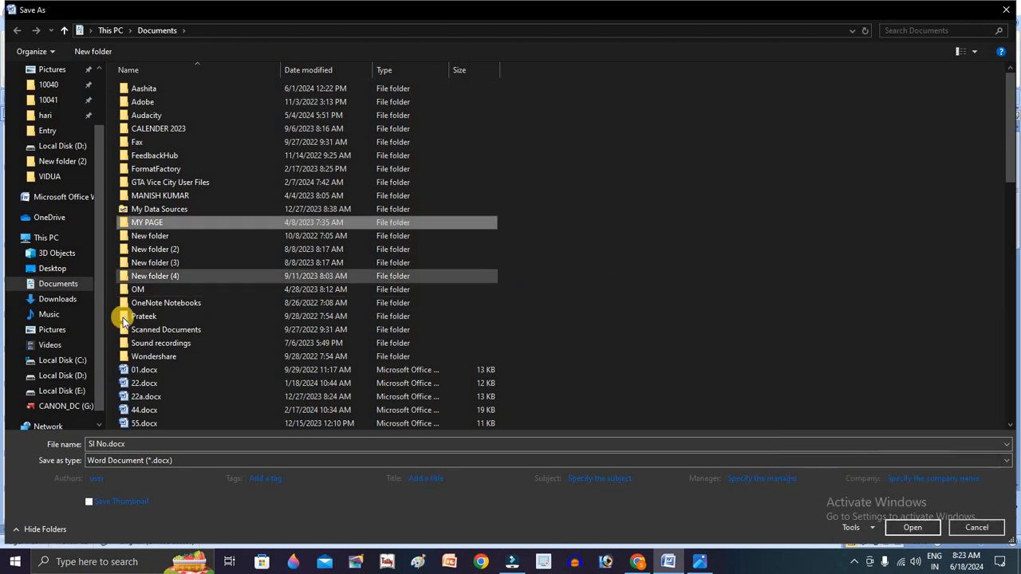
# Save the document as a Word document named School Fee Record in the OM folder inside Documents.
pyautogui.click(132, 292)
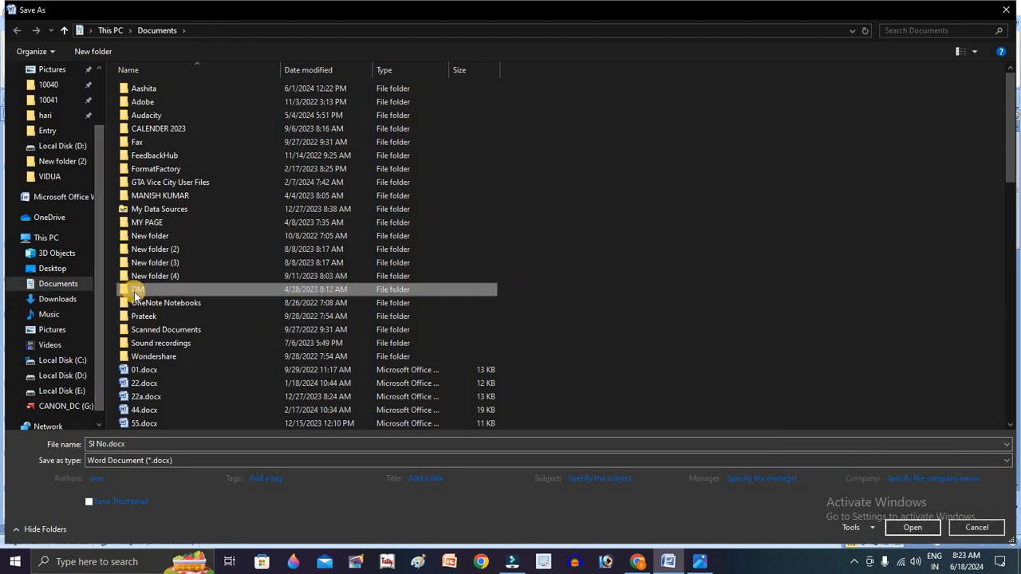
pyautogui.click(919, 528)
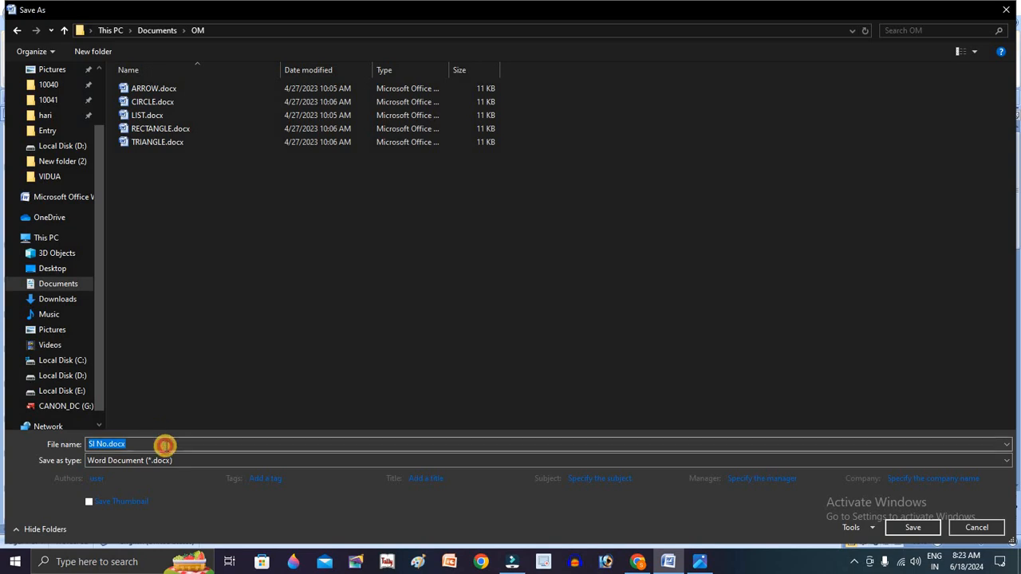
pyautogui.write('Ta')
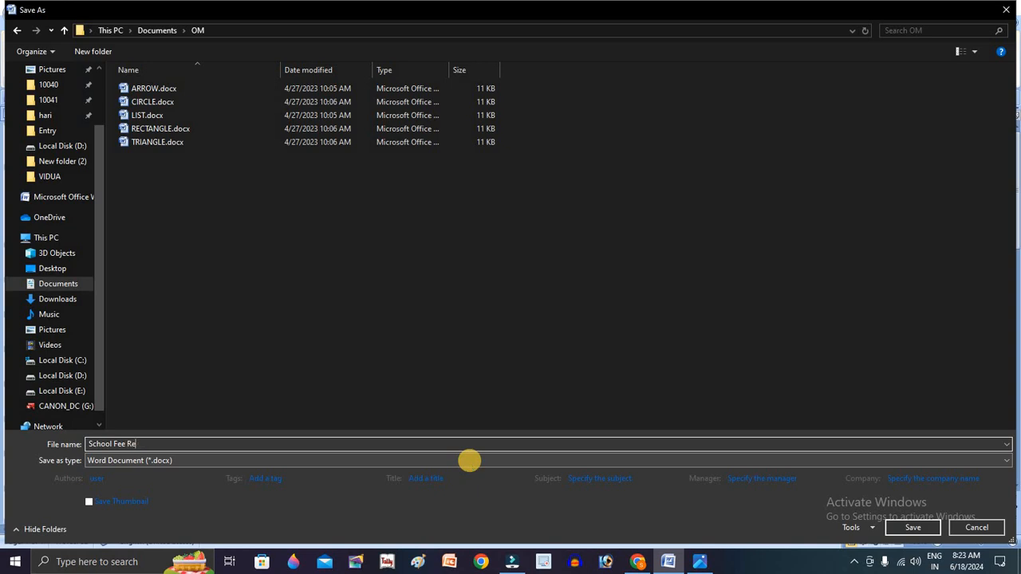
pyautogui.click(917, 526)
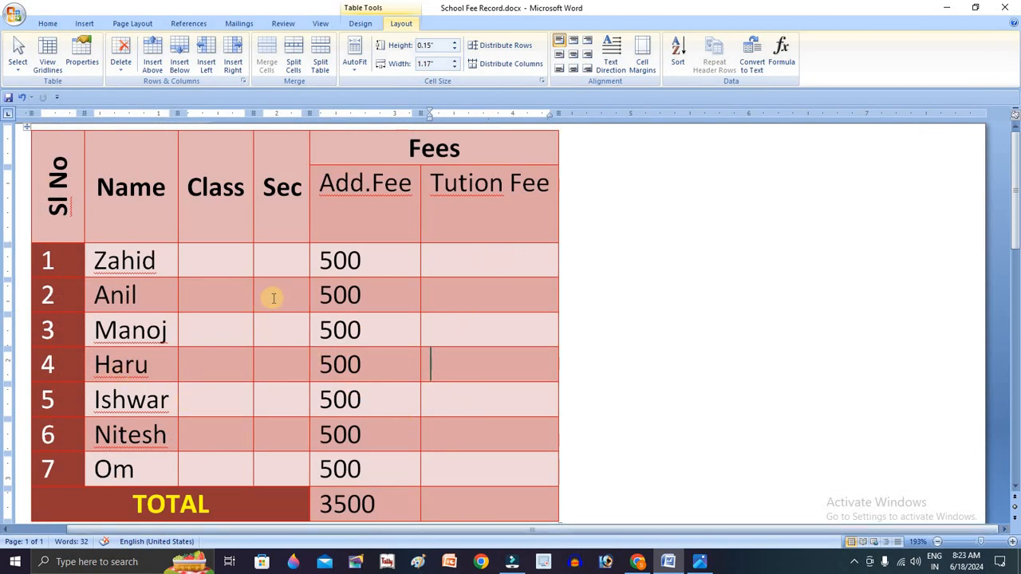
# Merge the Add.Fee and Tution Fee cells of the TOTAL row into one cell.
pyautogui.moveTo(319, 504); pyautogui.dragTo(474, 504)
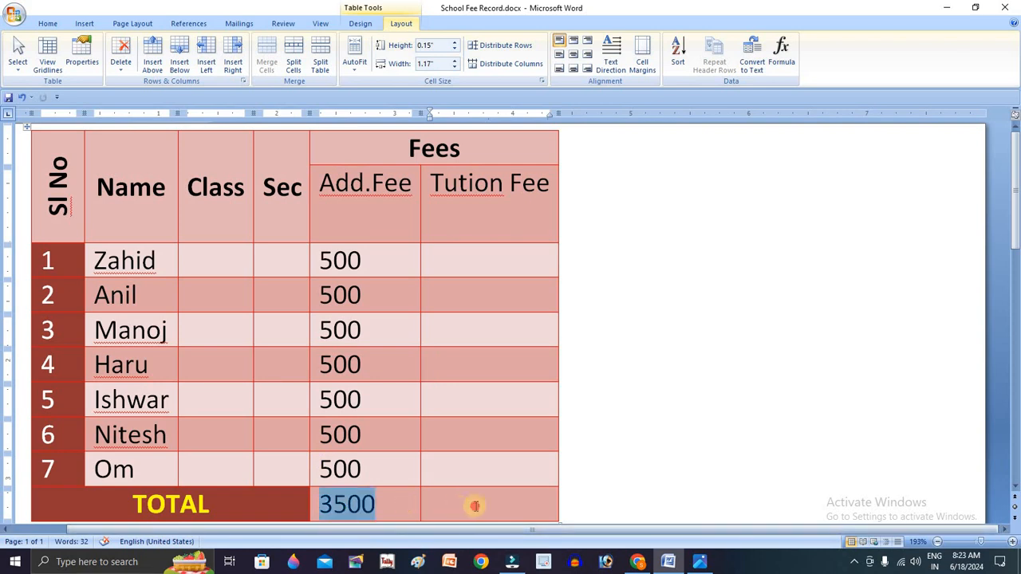
pyautogui.click(47, 25)
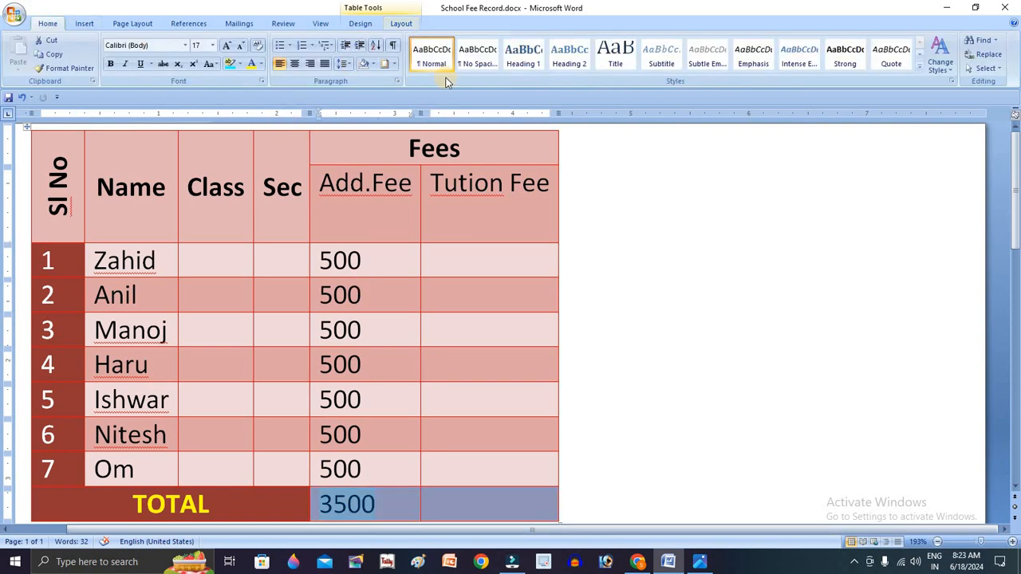
pyautogui.click(365, 24)
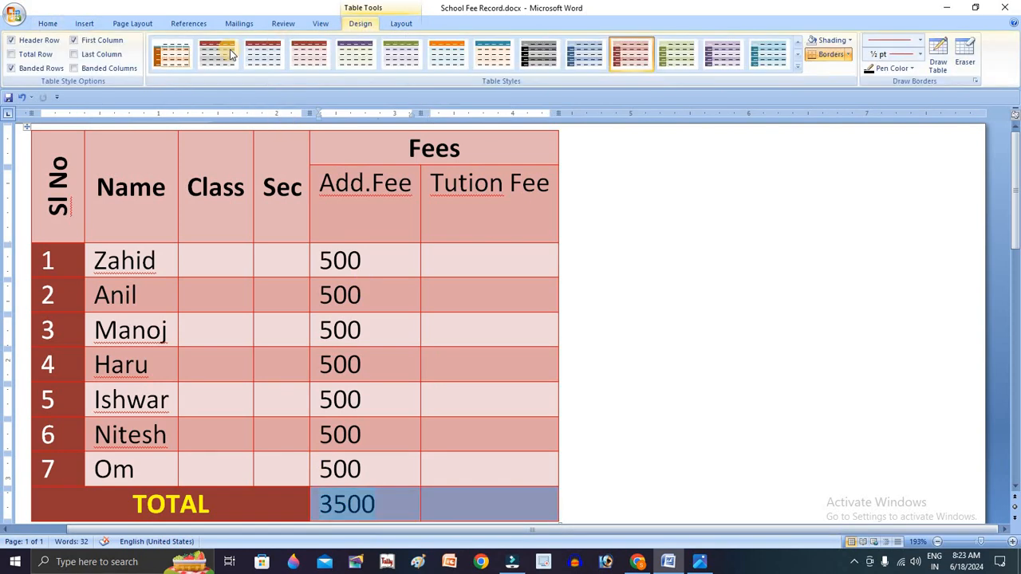
pyautogui.click(401, 24)
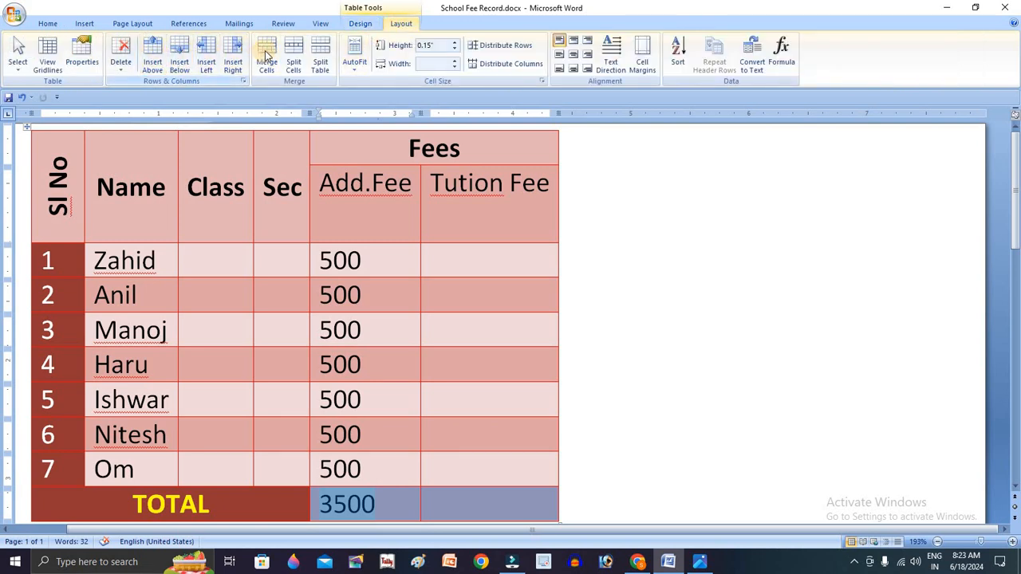
pyautogui.click(232, 500)
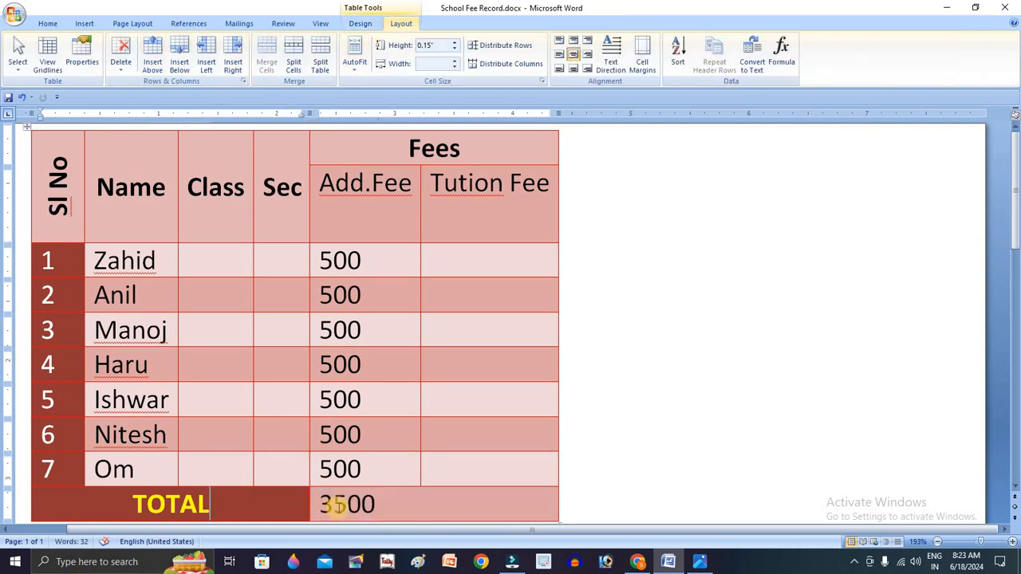
# Change the font colour of the fee total in the TOTAL row's merged cell to yellow.
pyautogui.click(315, 509)
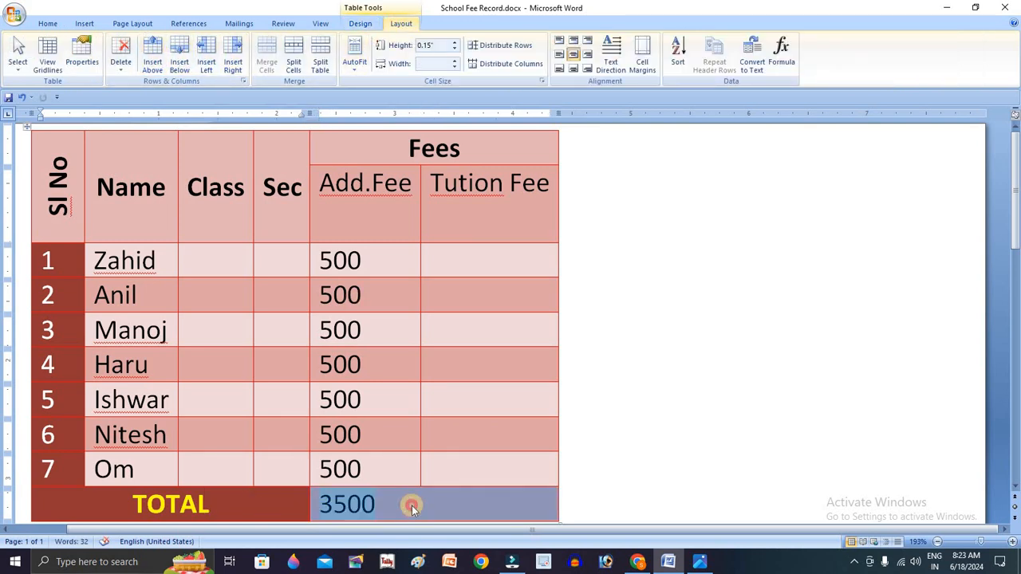
pyautogui.click(46, 23)
pyautogui.click(254, 68)
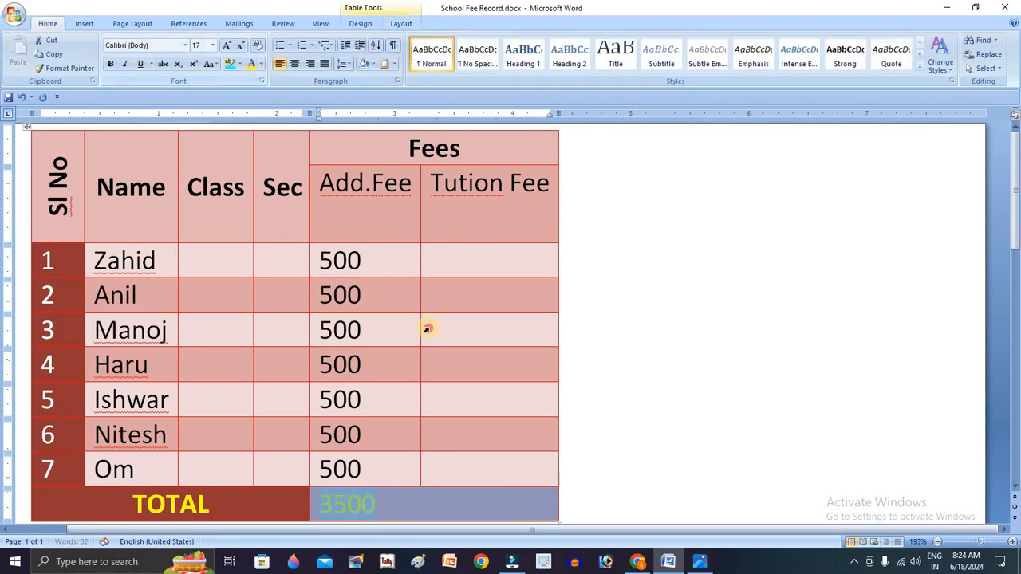
pyautogui.click(432, 330)
pyautogui.click(490, 413)
pyautogui.click(447, 239)
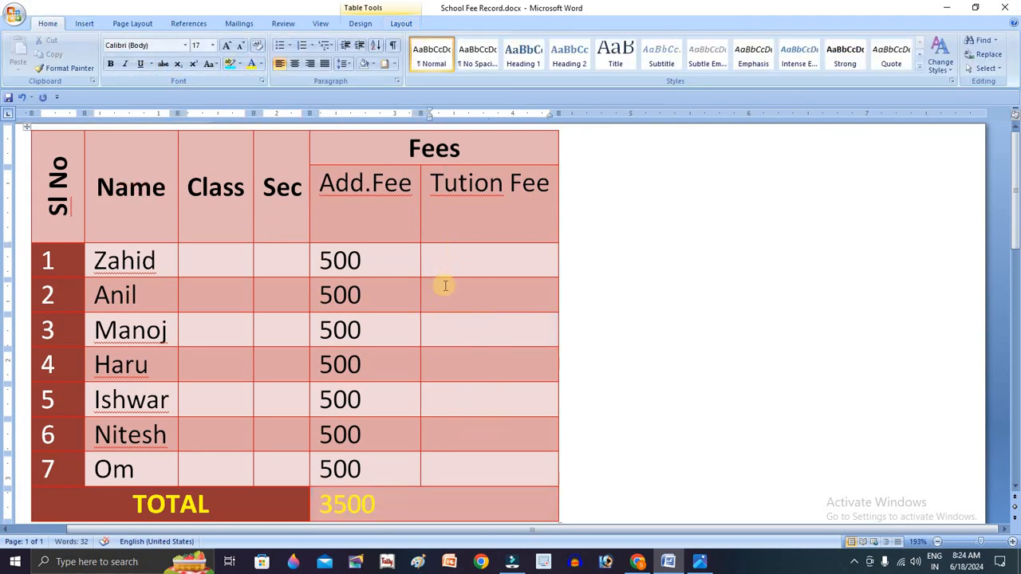
pyautogui.click(398, 190)
pyautogui.click(473, 330)
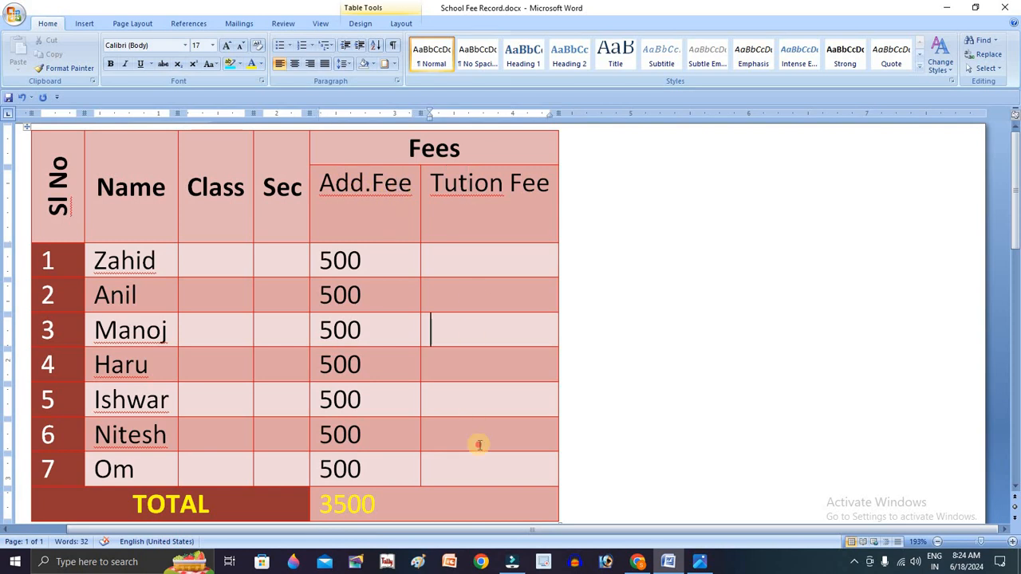